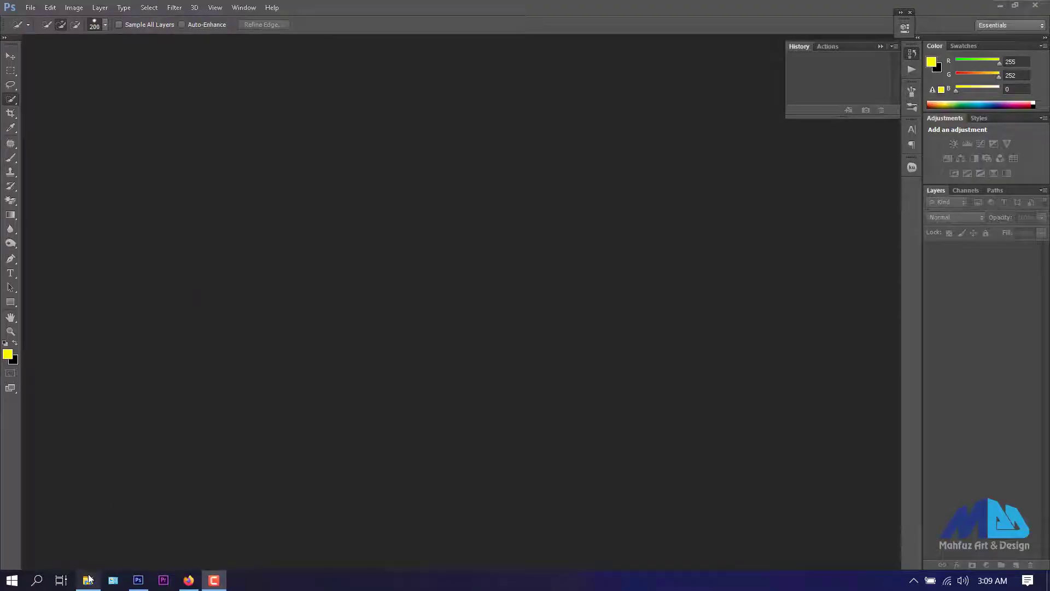
- Open the crashed-plane JPG from the tutorial folder in Photoshop
click(87, 580)
drag(454, 307, 424, 154)
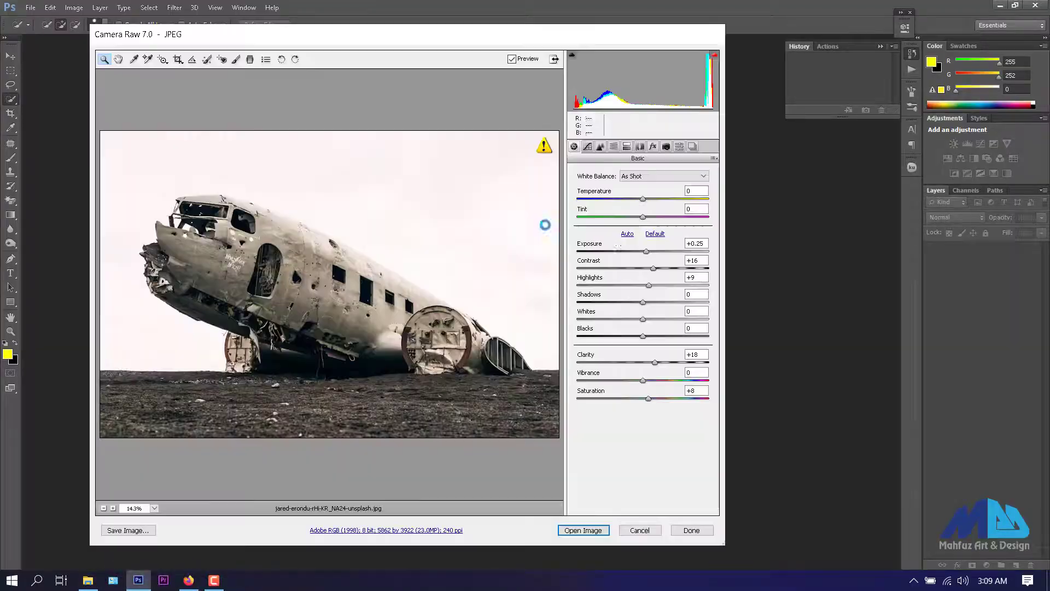
- Reset Camera Raw to defaults, set Highlights -13 and Whites +9, and open the image
click(655, 234)
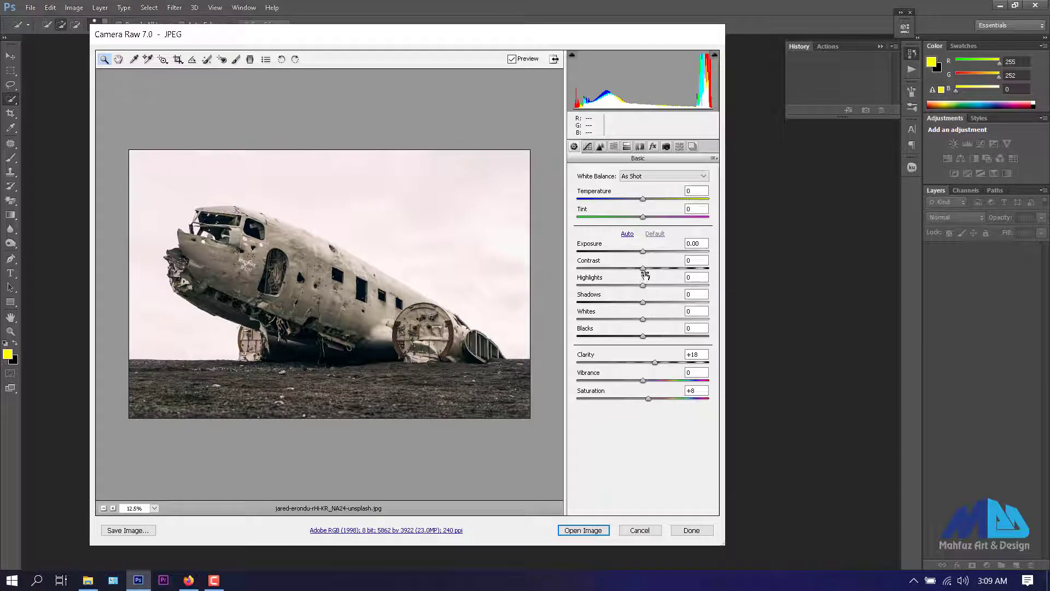
mouse_move(636, 287)
mouse_down()
mouse_move(656, 319)
mouse_move(638, 301)
mouse_up()
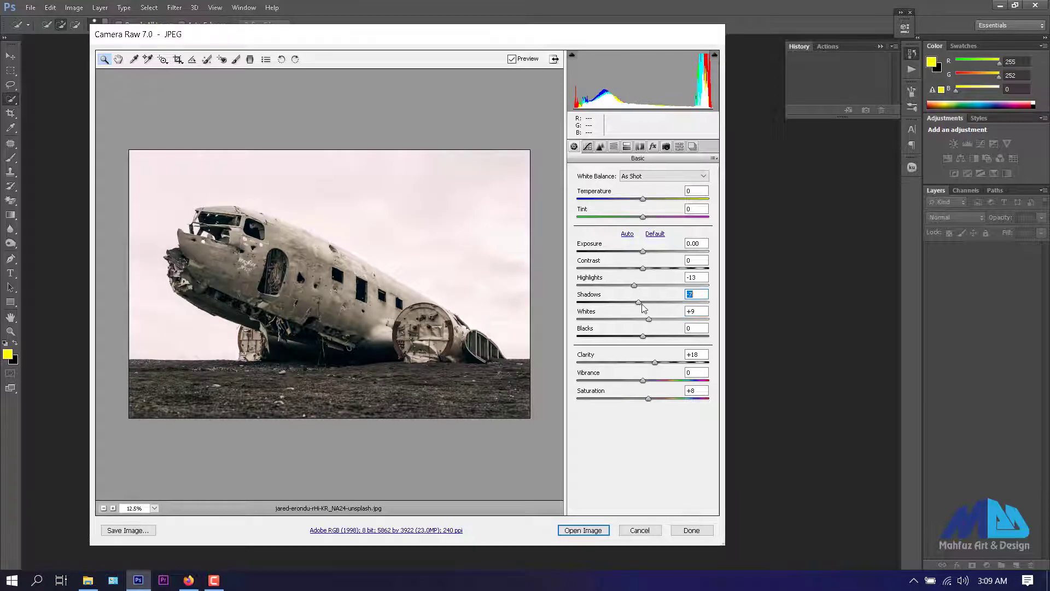
click(583, 530)
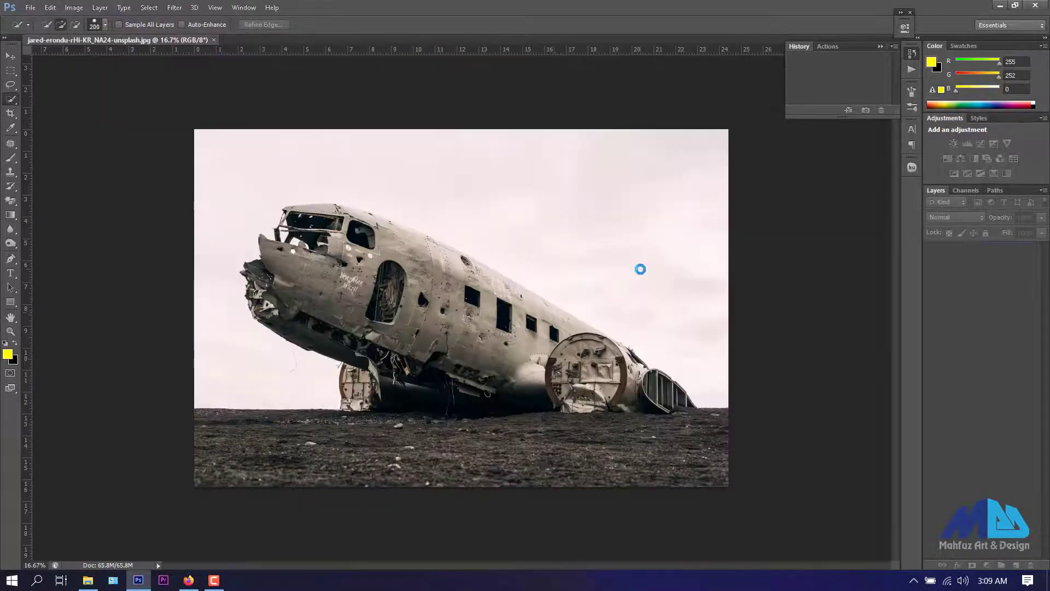
- With the Pen tool, start a path along the horizon and up the tail's curved edge
key(p)
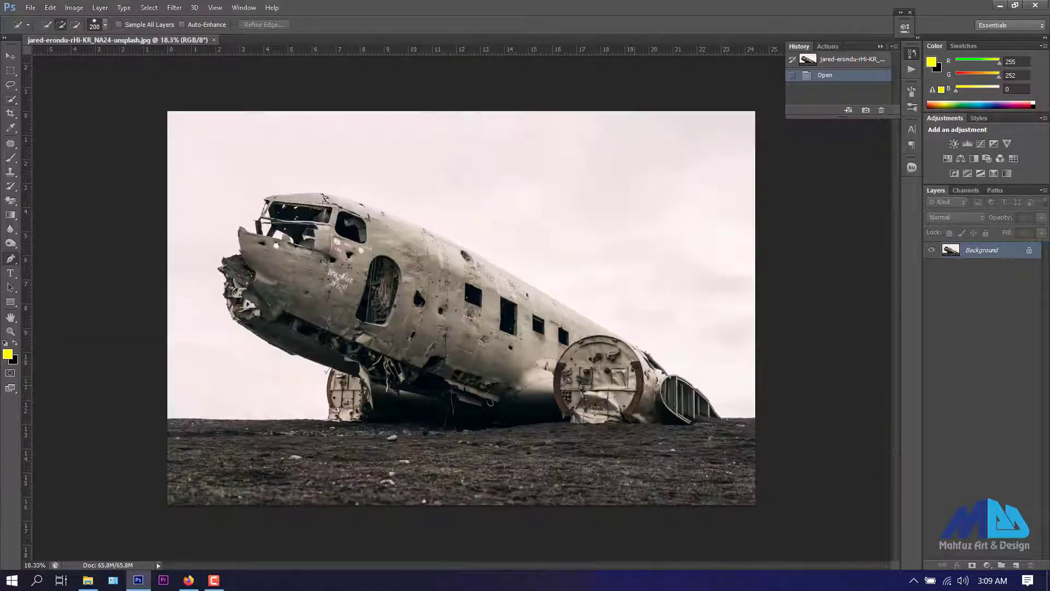
scroll(774, 404, up, 6)
scroll(670, 444, up, 3)
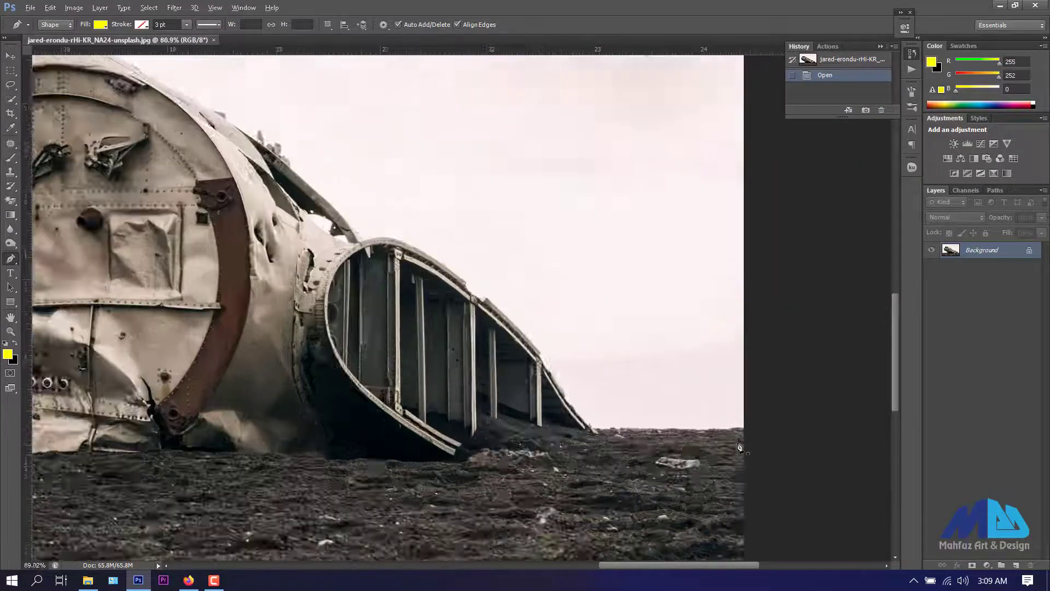
scroll(670, 445, up, 2)
click(754, 419)
click(680, 421)
click(560, 422)
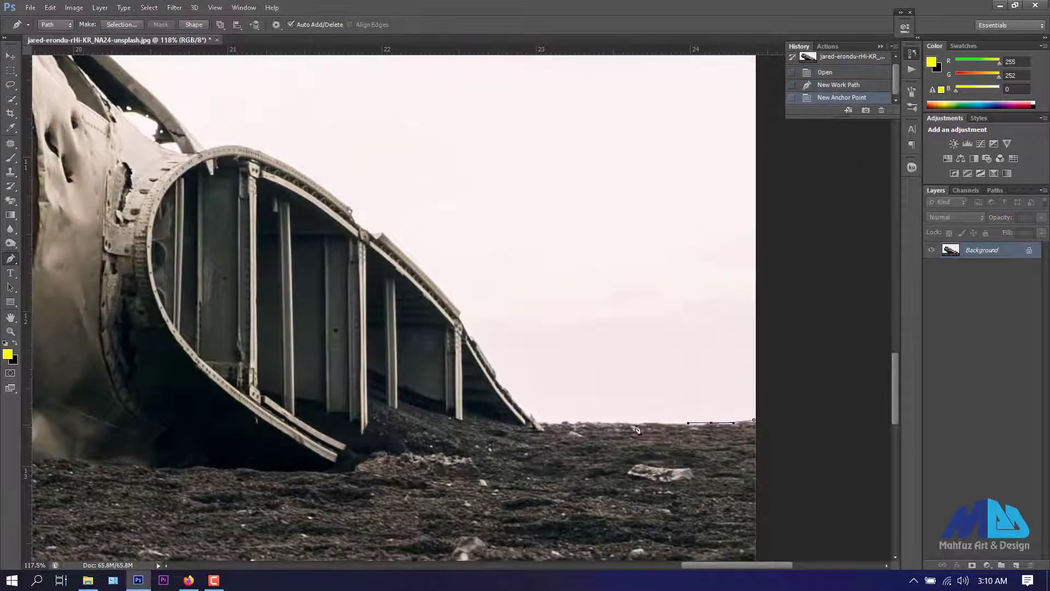
scroll(499, 350, up, 2)
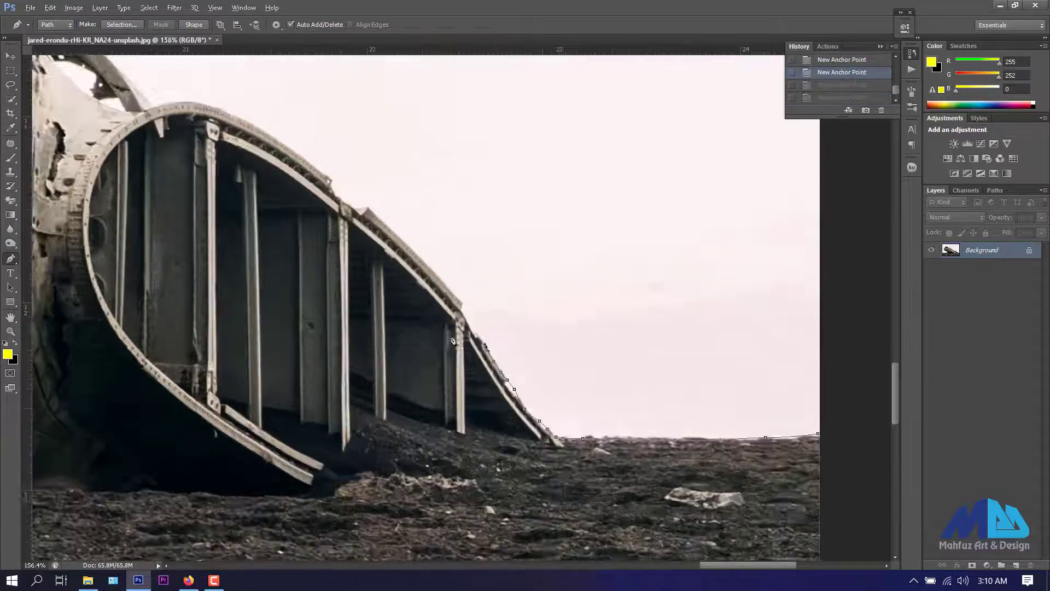
scroll(525, 358, up, 2)
click(554, 377)
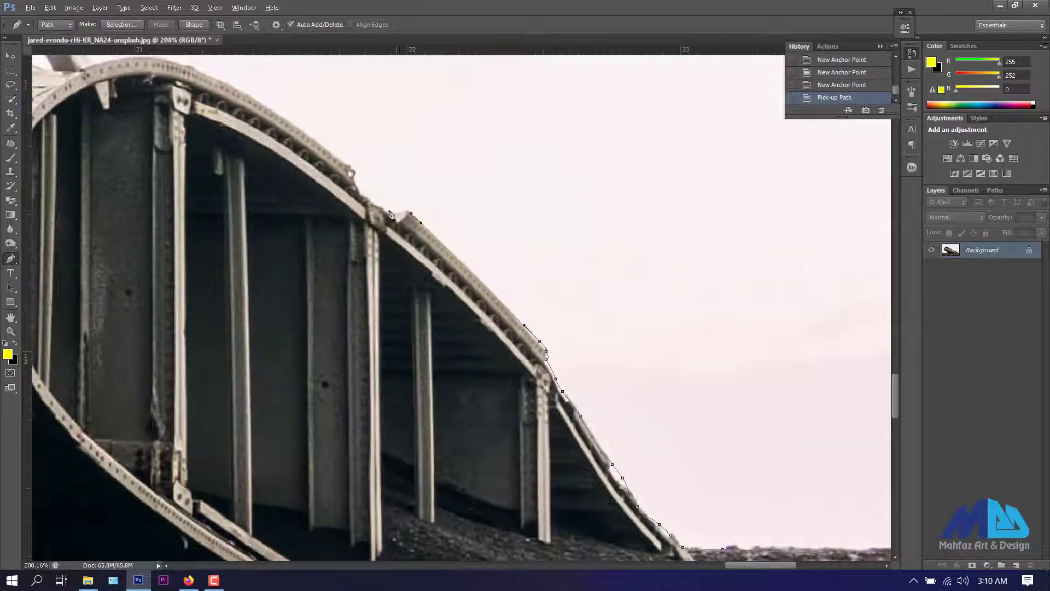
click(391, 213)
scroll(457, 292, up, 2)
scroll(458, 292, left, 2)
scroll(415, 240, up, 2)
scroll(460, 263, left, 3)
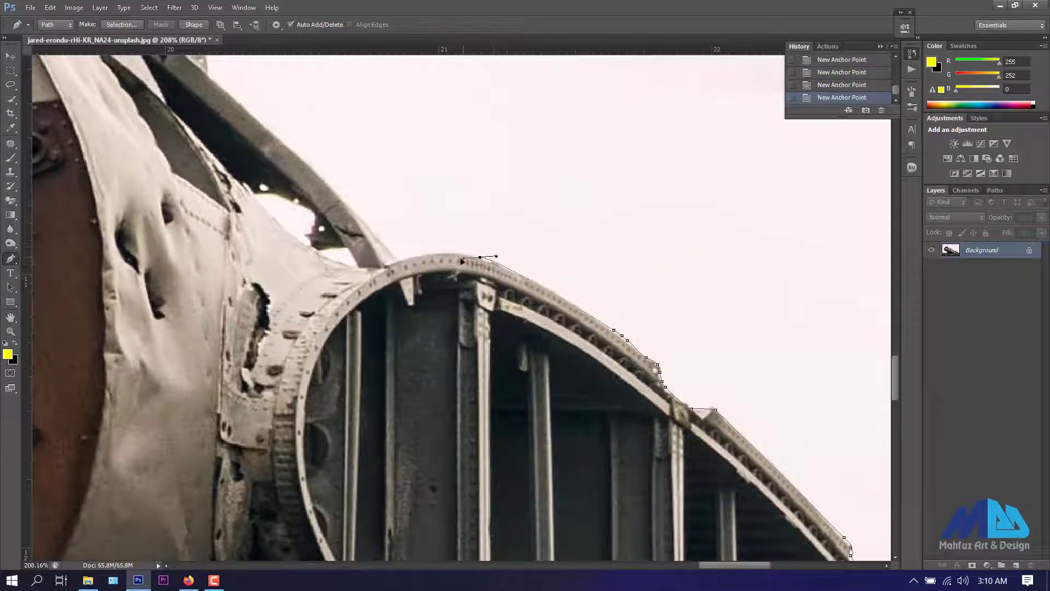
drag(462, 261, 432, 246)
scroll(412, 266, down, 4)
scroll(654, 390, down, 1)
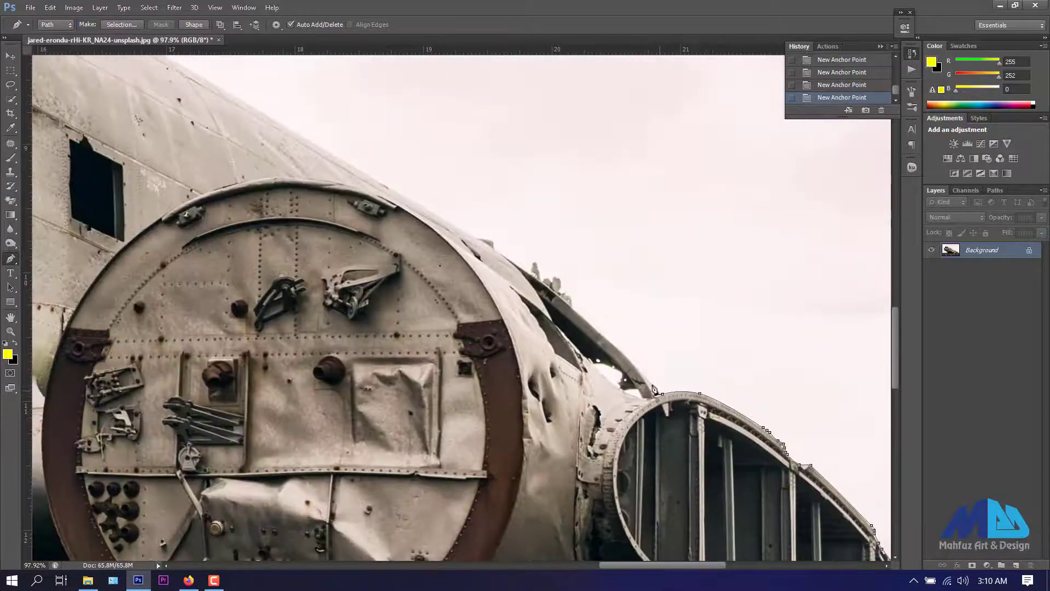
- Continue the path over the tail top, the jagged debris and the fuselage roof
drag(562, 293, 517, 278)
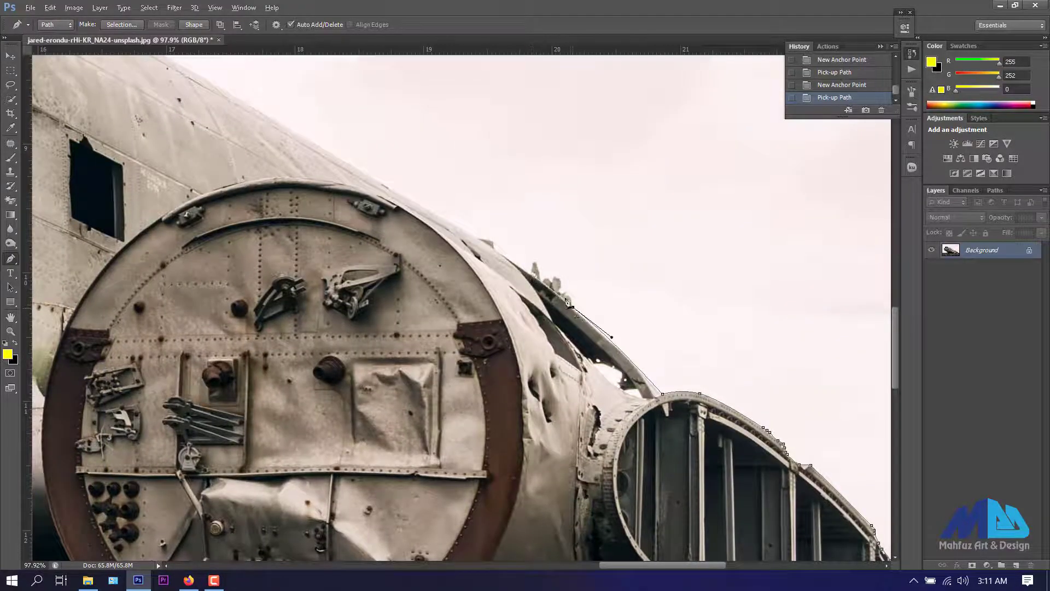
scroll(562, 293, up, 4)
click(560, 287)
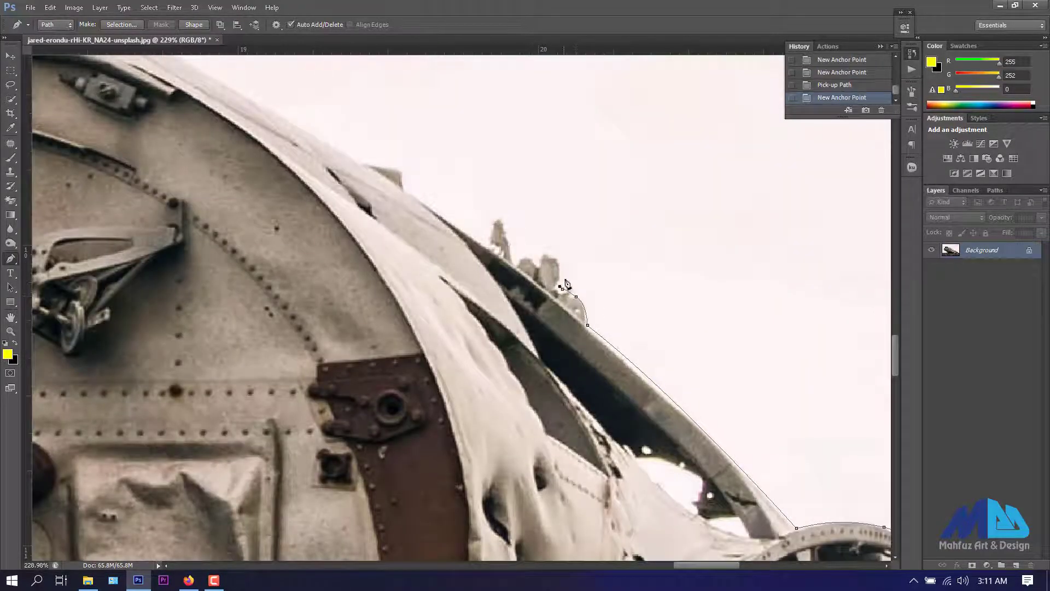
click(554, 259)
click(540, 264)
alt+click(540, 265)
drag(517, 266, 520, 281)
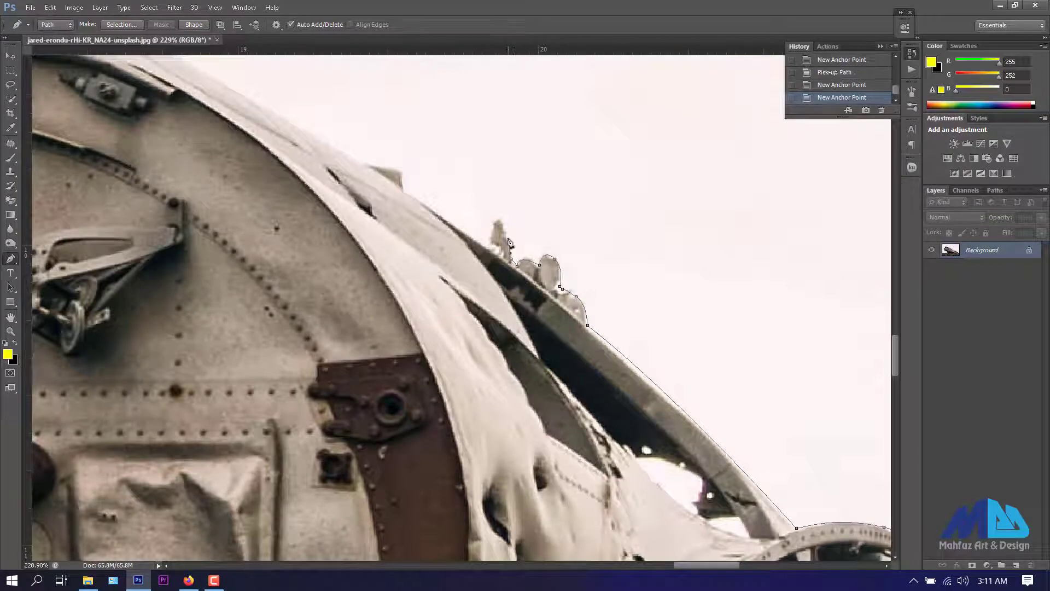
click(484, 234)
scroll(484, 234, down, 3)
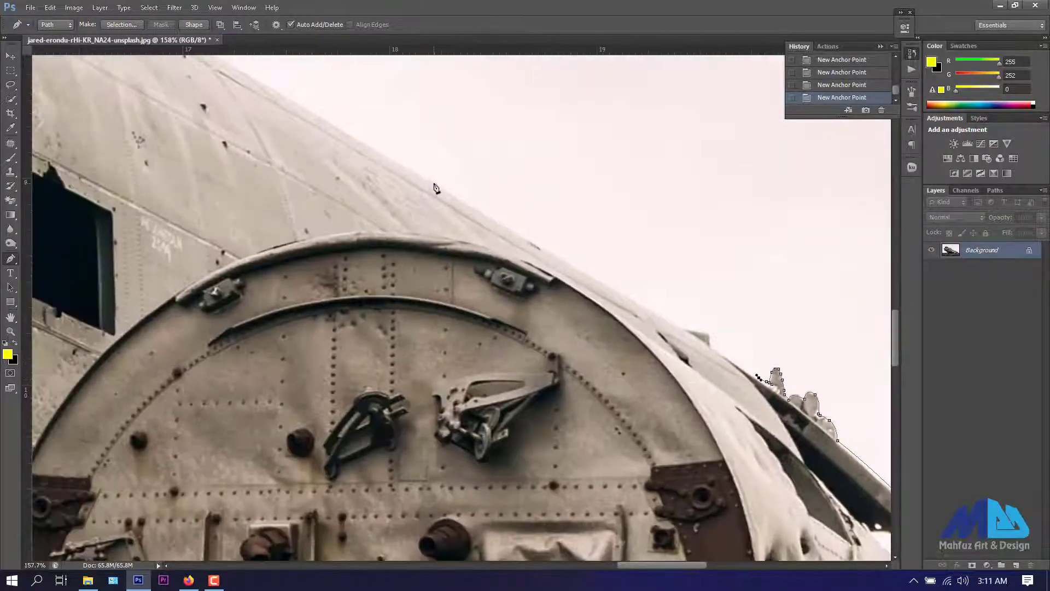
click(382, 160)
scroll(383, 160, down, 3)
drag(383, 164, 700, 399)
drag(269, 128, 238, 116)
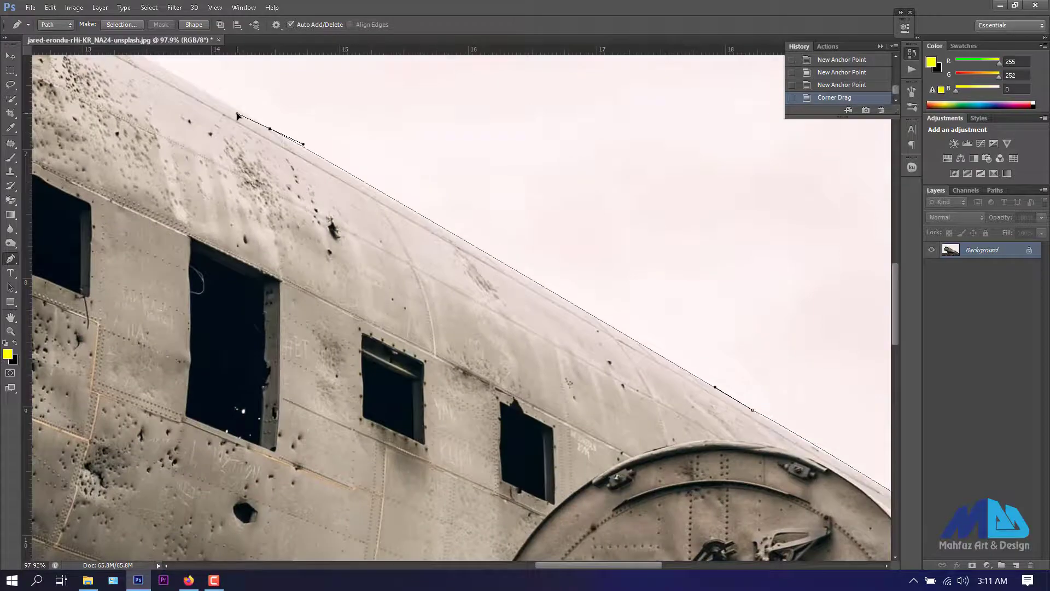
scroll(239, 117, down, 2)
scroll(239, 117, down, 2)
scroll(239, 117, down, 1)
- Extend the path along the roof and over the cockpit to the plane's nose
drag(390, 226, 243, 182)
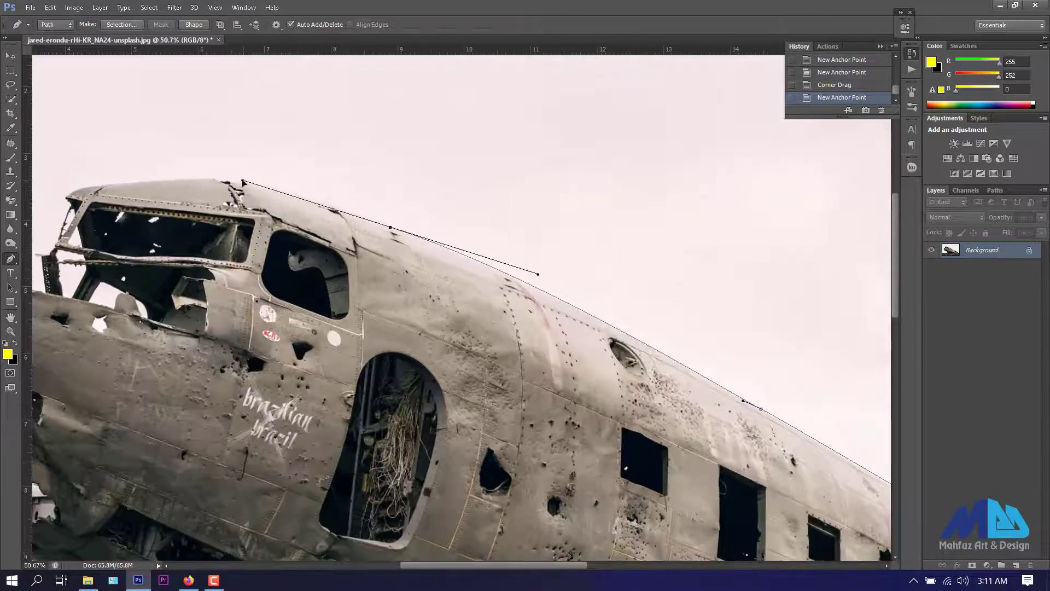
click(308, 200)
scroll(308, 200, up, 4)
drag(557, 212, 516, 216)
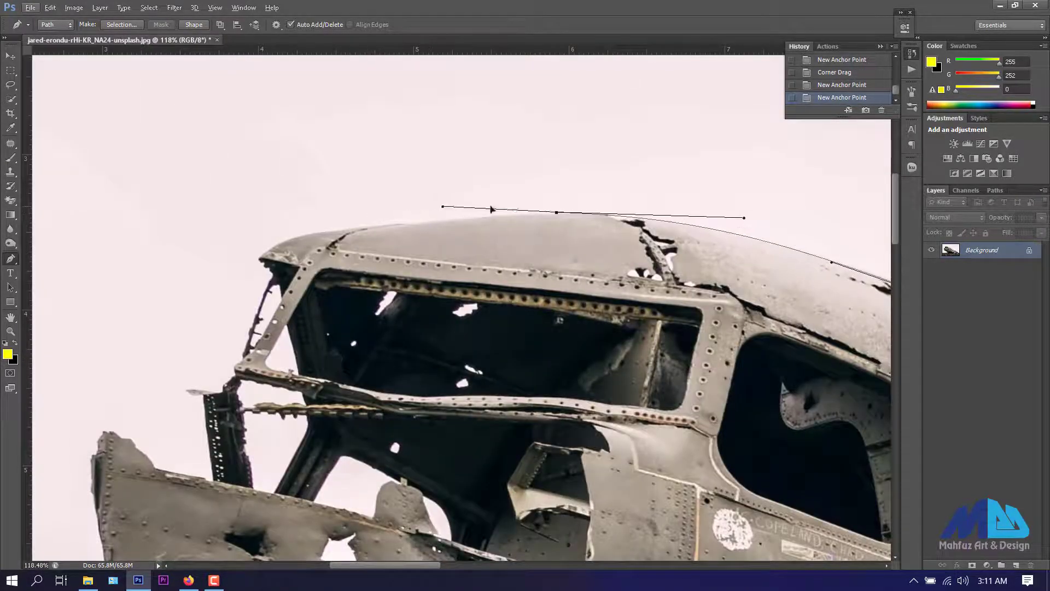
drag(277, 252, 216, 269)
scroll(202, 257, up, 2)
scroll(202, 257, up, 1)
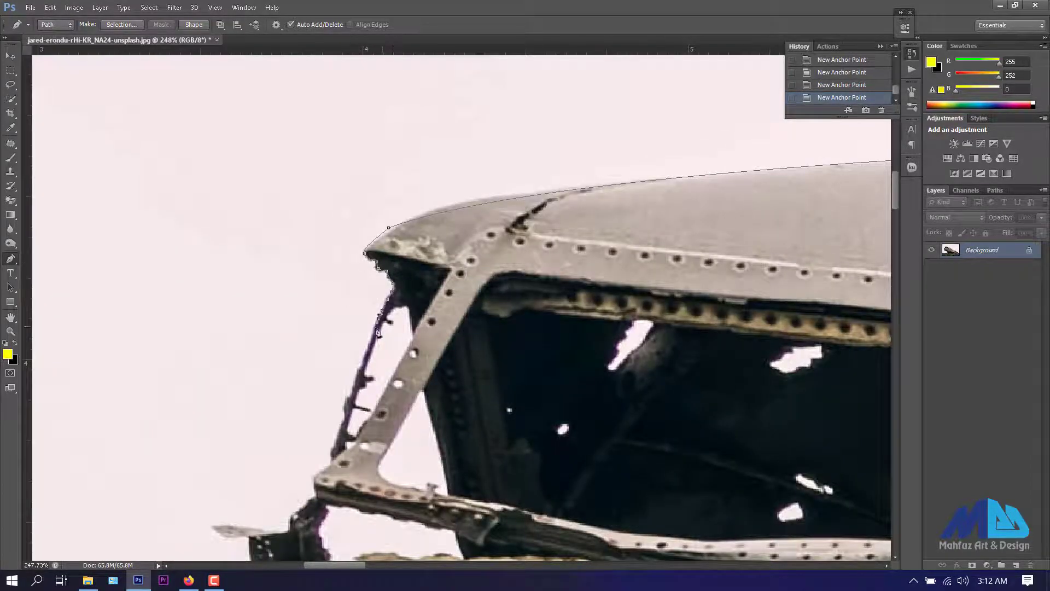
scroll(377, 332, down, 3)
scroll(378, 332, left, 1)
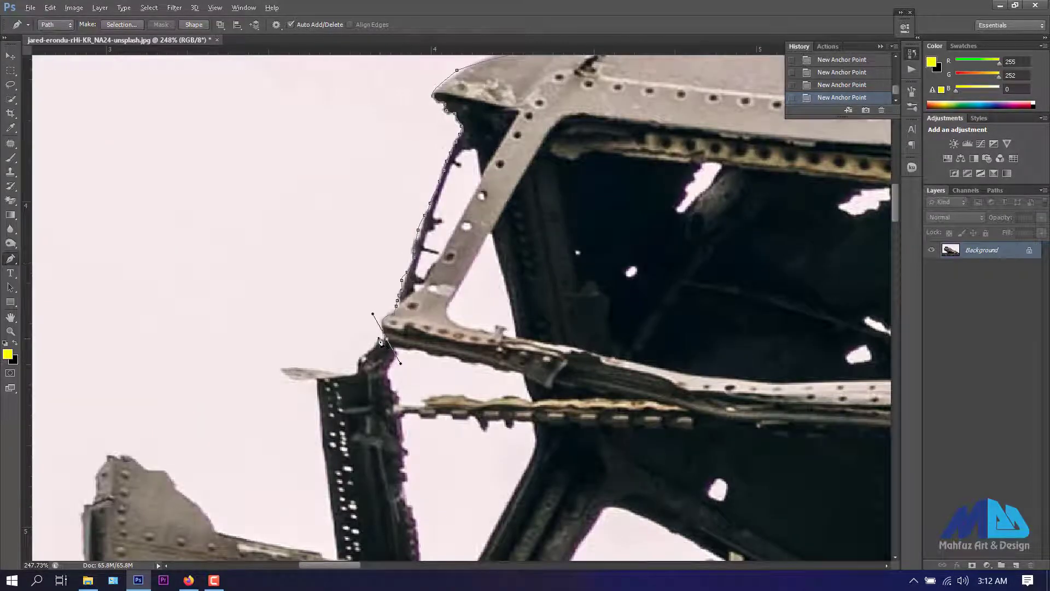
- Trace the broken cockpit frame and the nose wreckage edges
alt+click(386, 340)
scroll(383, 339, down, 2)
scroll(383, 339, left, 4)
click(586, 250)
click(556, 245)
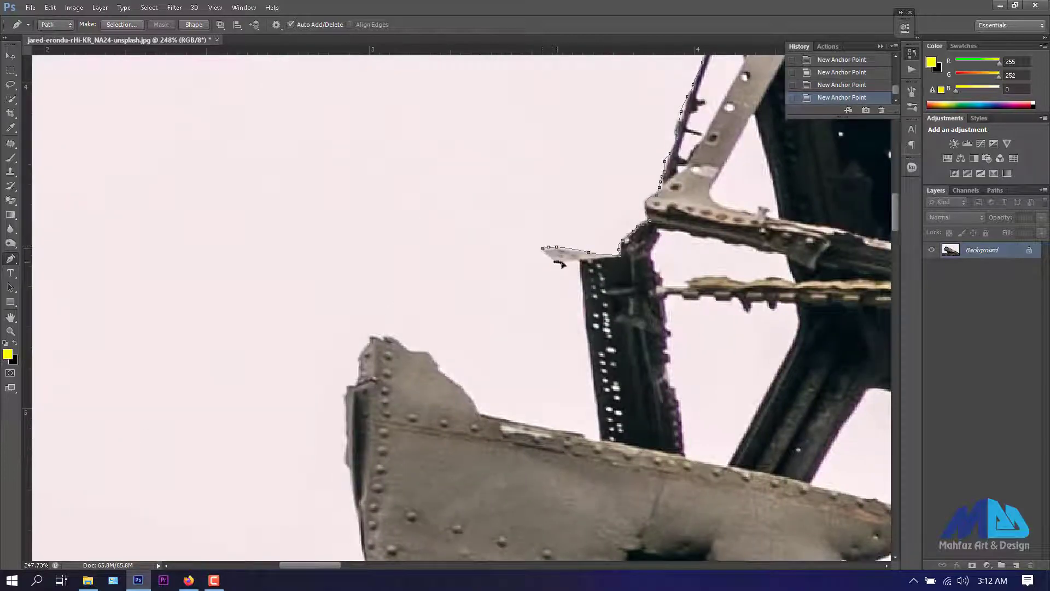
scroll(603, 443, down, 1)
scroll(677, 370, left, 2)
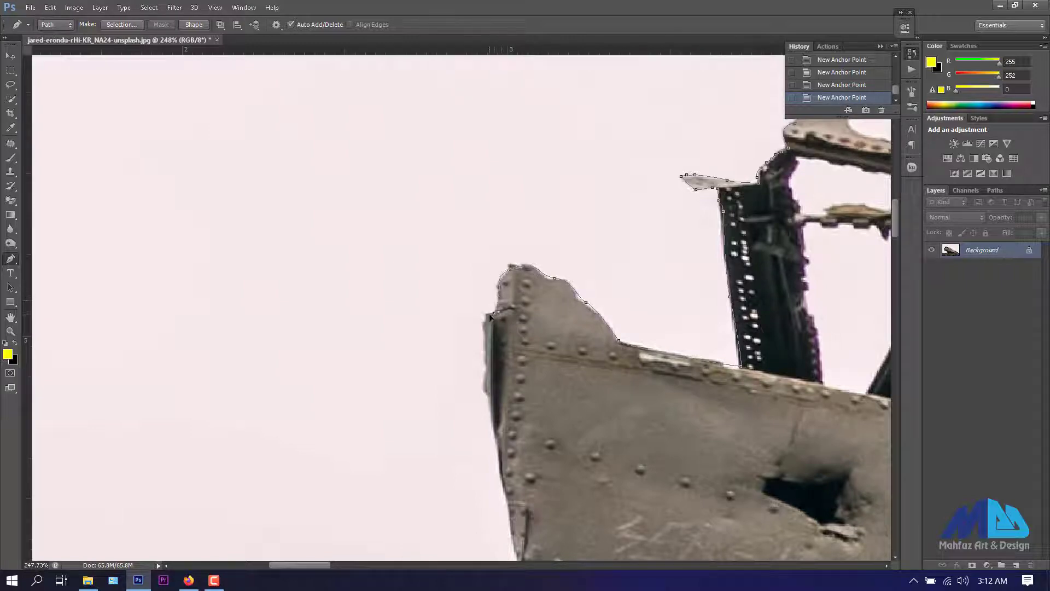
scroll(490, 316, down, 1)
scroll(547, 246, down, 2)
click(566, 187)
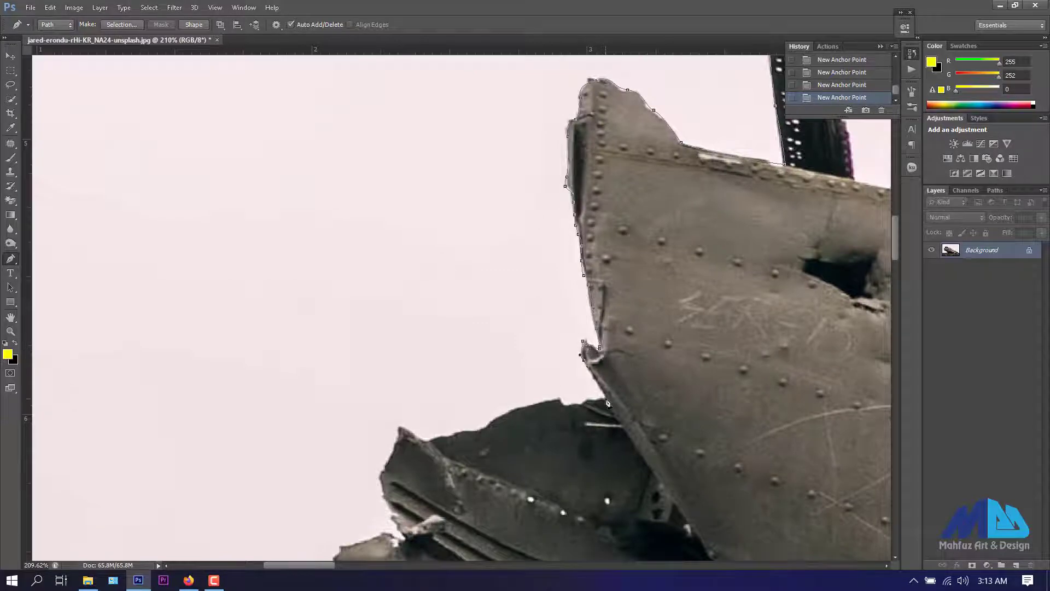
scroll(608, 408, up, 3)
click(572, 397)
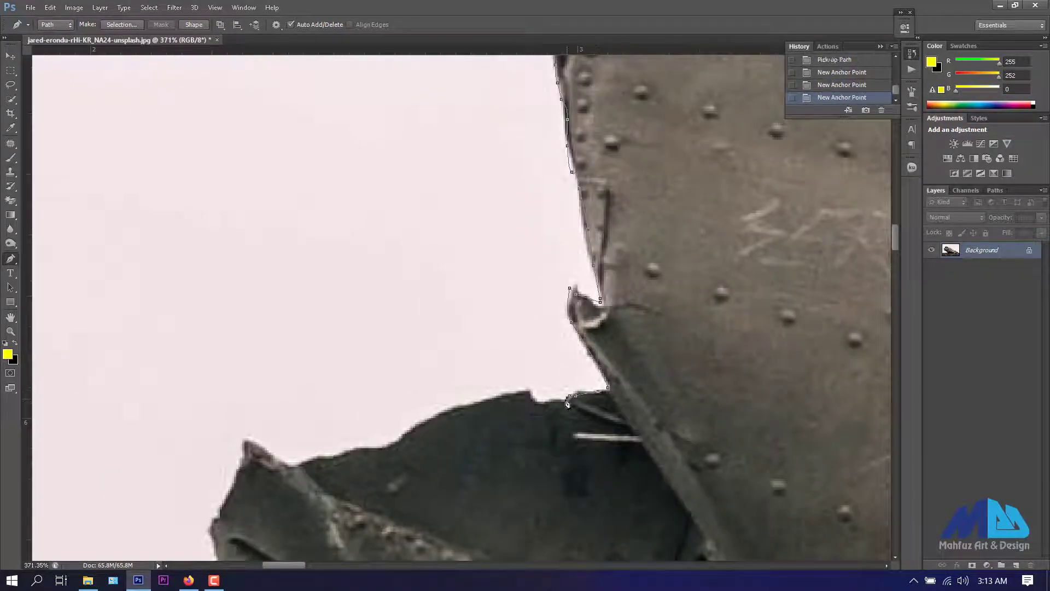
drag(471, 417, 829, 220)
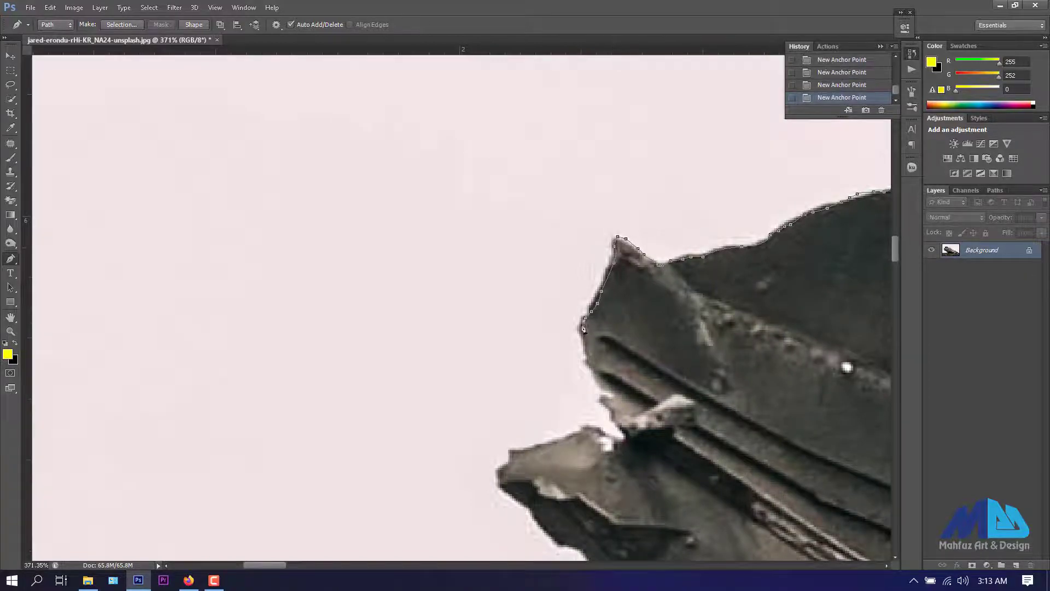
scroll(583, 329, down, 2)
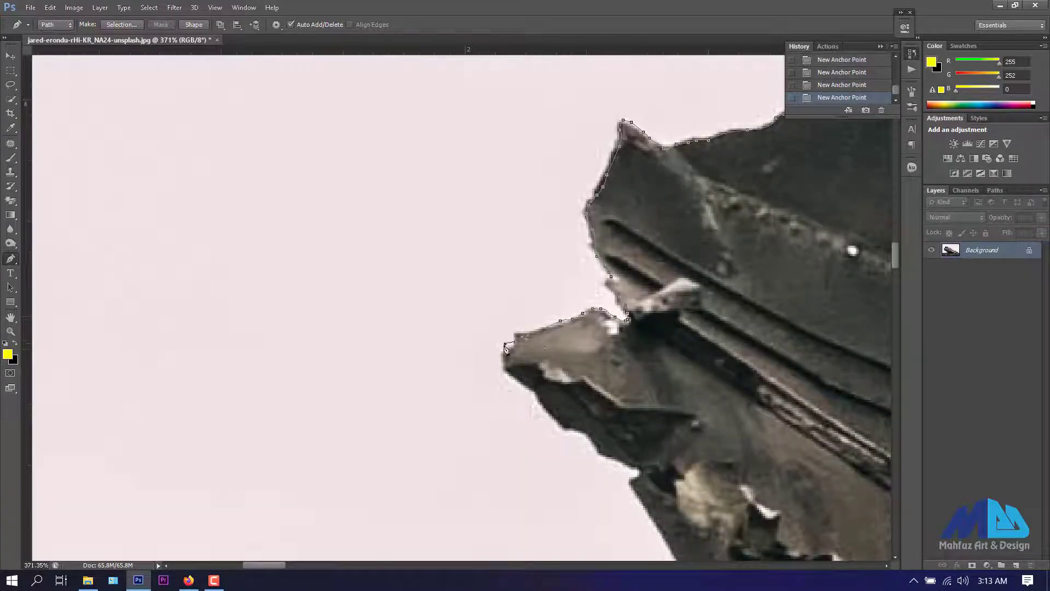
scroll(515, 370, down, 5)
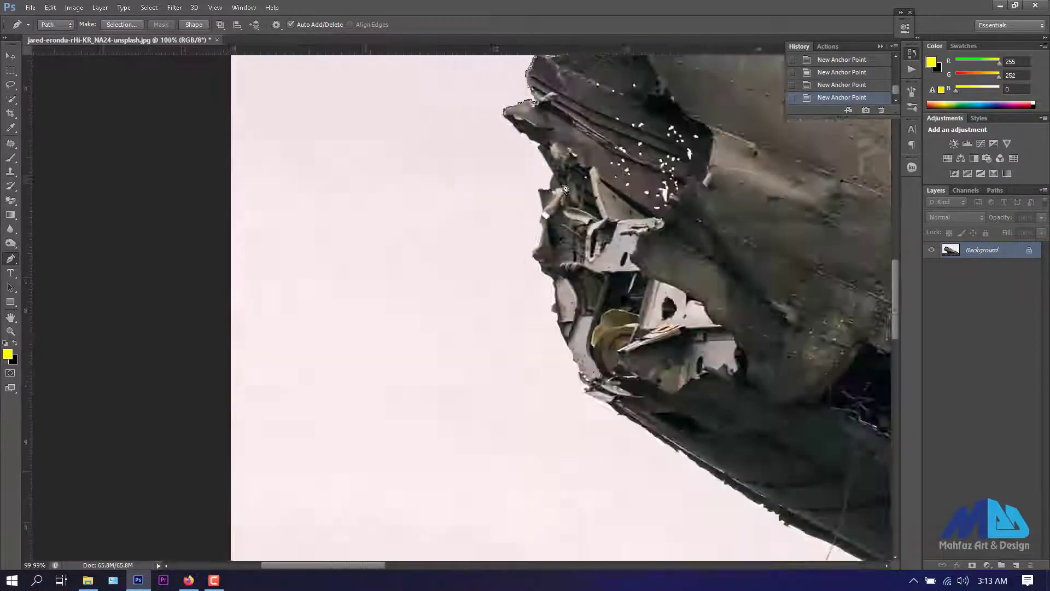
scroll(515, 369, down, 4)
- Run the path around the top of the canvas and close it at the start
click(153, 283)
click(141, 106)
click(728, 71)
click(782, 120)
click(736, 409)
- Turn the closed path into a selection, undoing an accidental new group
right_click(699, 281)
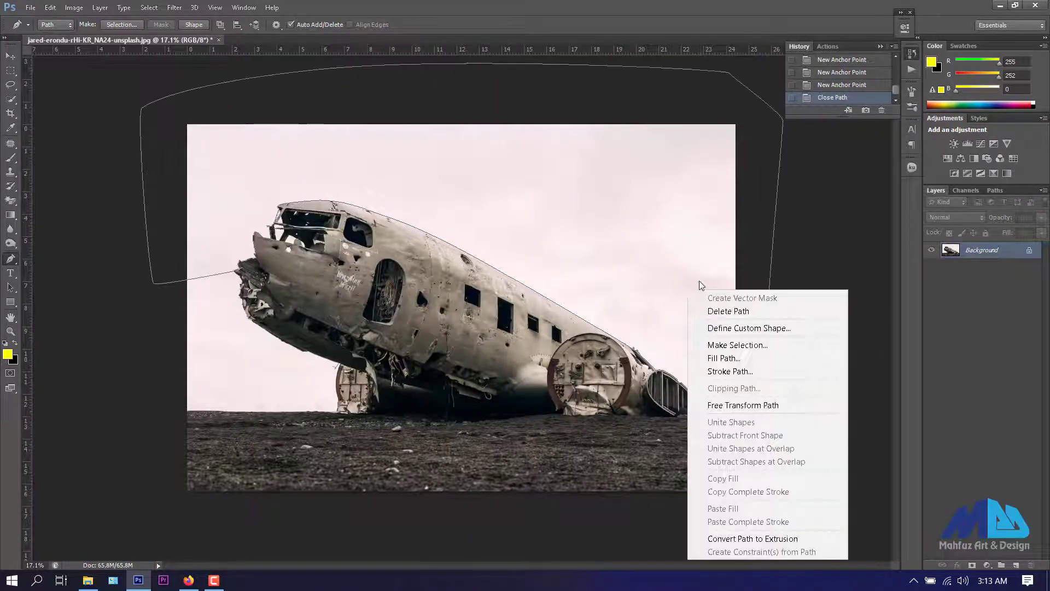
key(ctrl+Return)
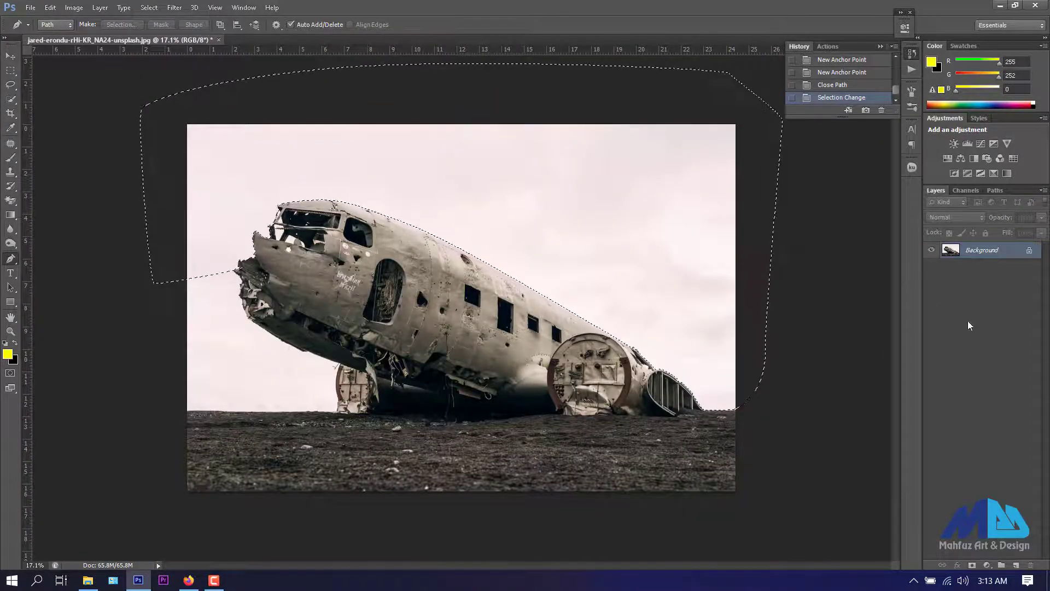
click(1013, 565)
key(Return)
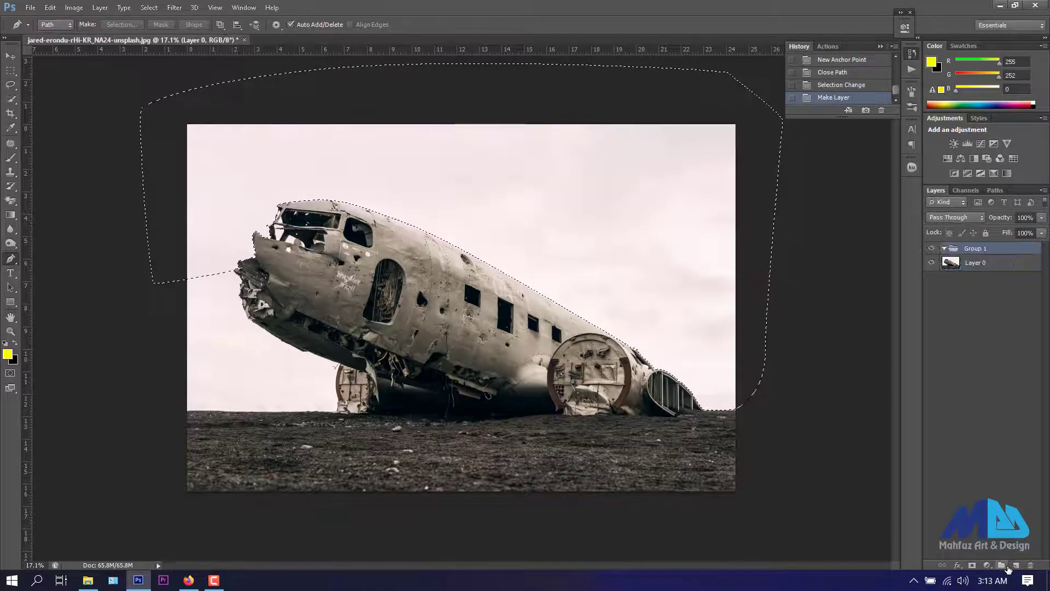
key(ctrl+z)
key(Delete)
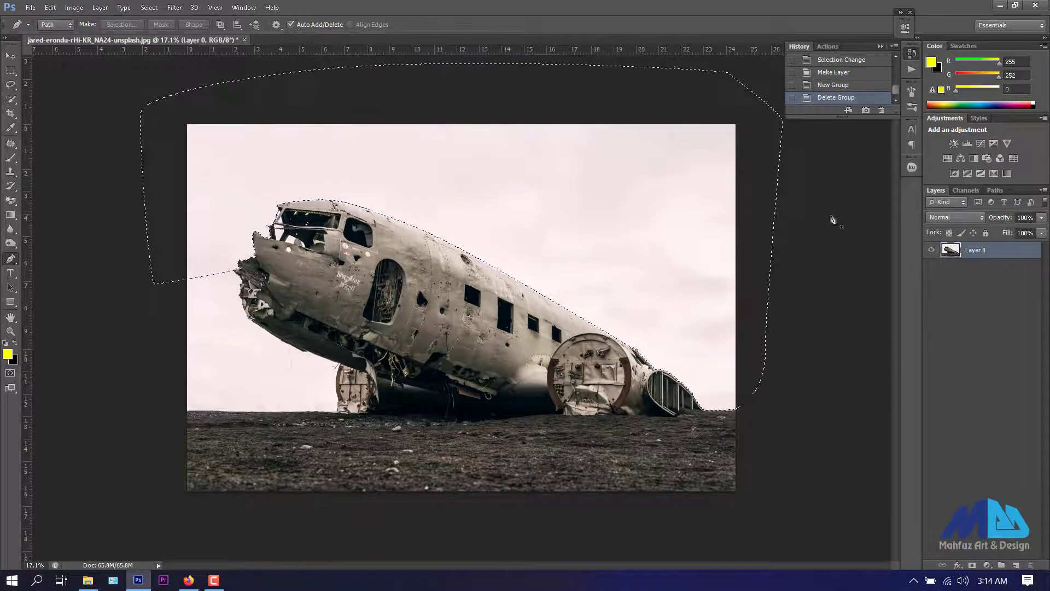
click(836, 60)
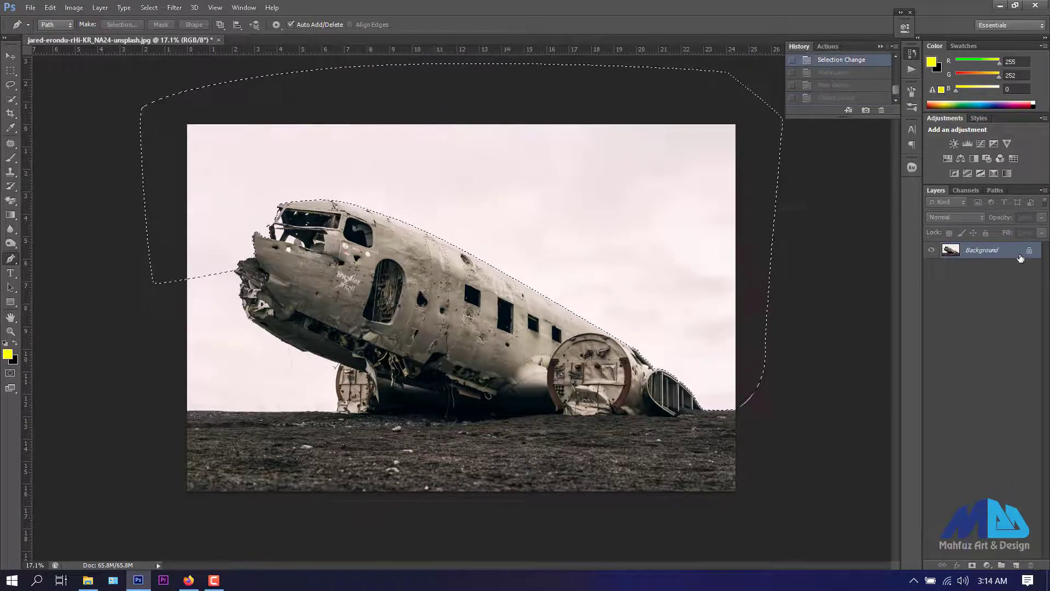
- Unlock Background as Layer 0, add Layer 1 beneath, delete the selected sky, and deselect
double_click(1022, 250)
key(Return)
click(1015, 565)
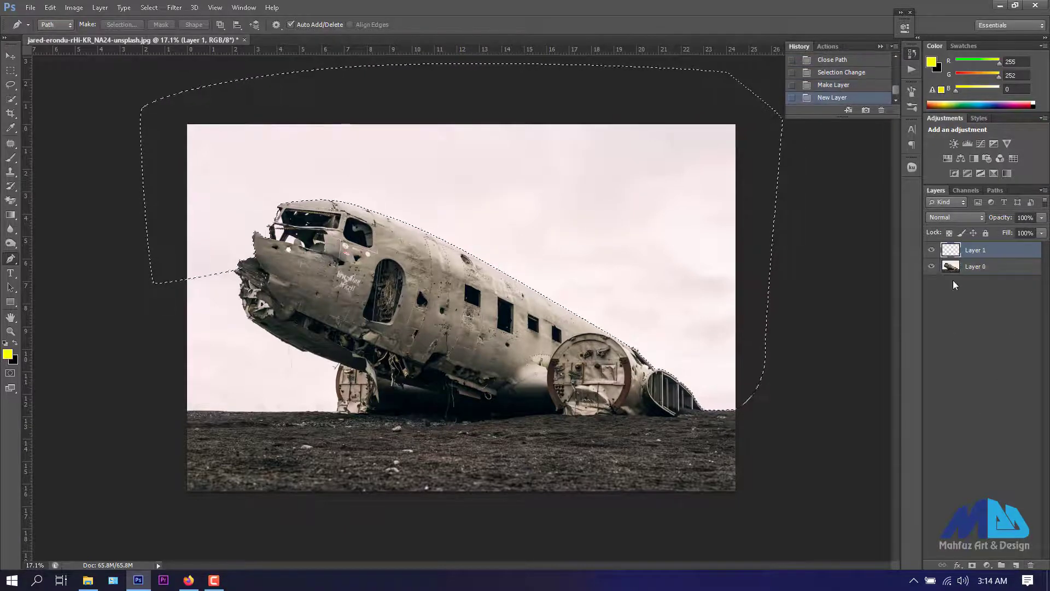
drag(979, 250, 957, 279)
click(973, 250)
key(Delete)
alt+scroll(228, 311, up, 5)
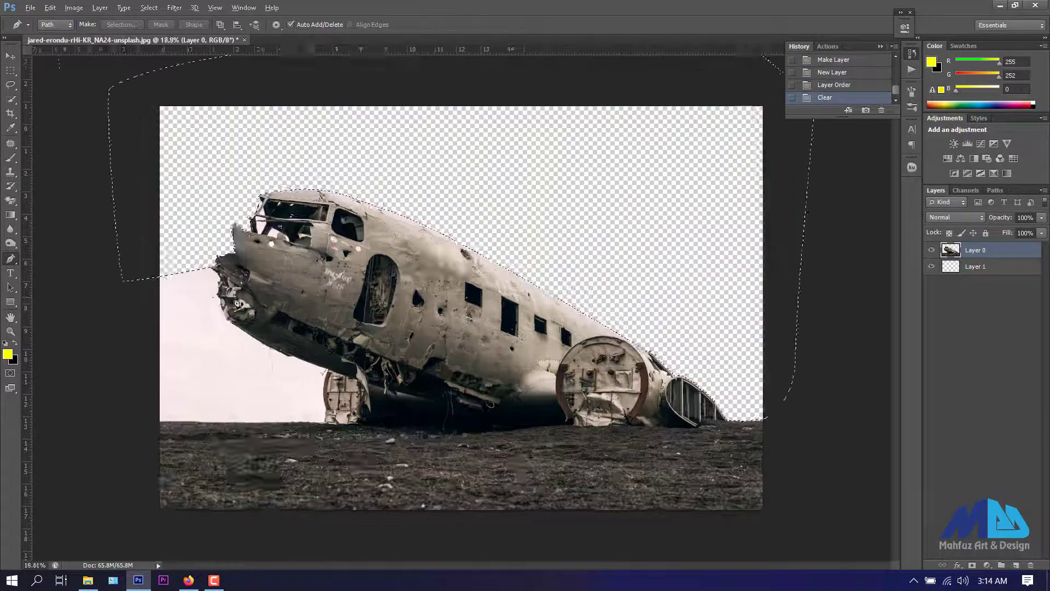
key(ctrl+d)
alt+scroll(232, 233, down, 2)
- Erase leftover white sky on the left, between the struts and near the cockpit with the Magic Eraser
click(10, 200)
alt+scroll(181, 277, up, 1)
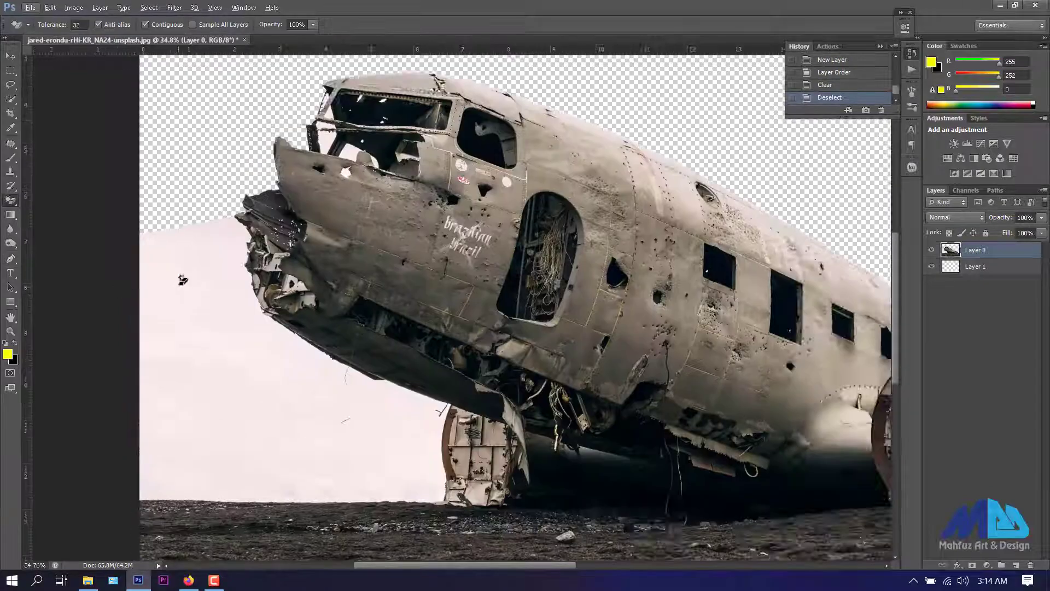
alt+scroll(319, 242, up, 1)
click(351, 251)
alt+scroll(495, 164, up, 2)
alt+scroll(495, 164, up, 1)
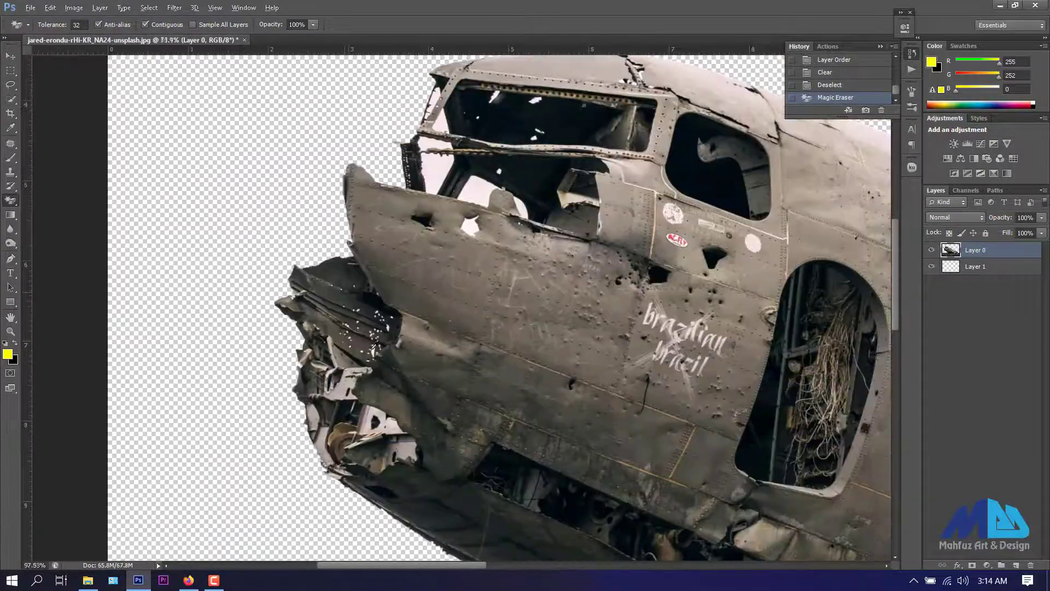
alt+scroll(465, 277, up, 2)
click(471, 225)
click(542, 252)
click(607, 284)
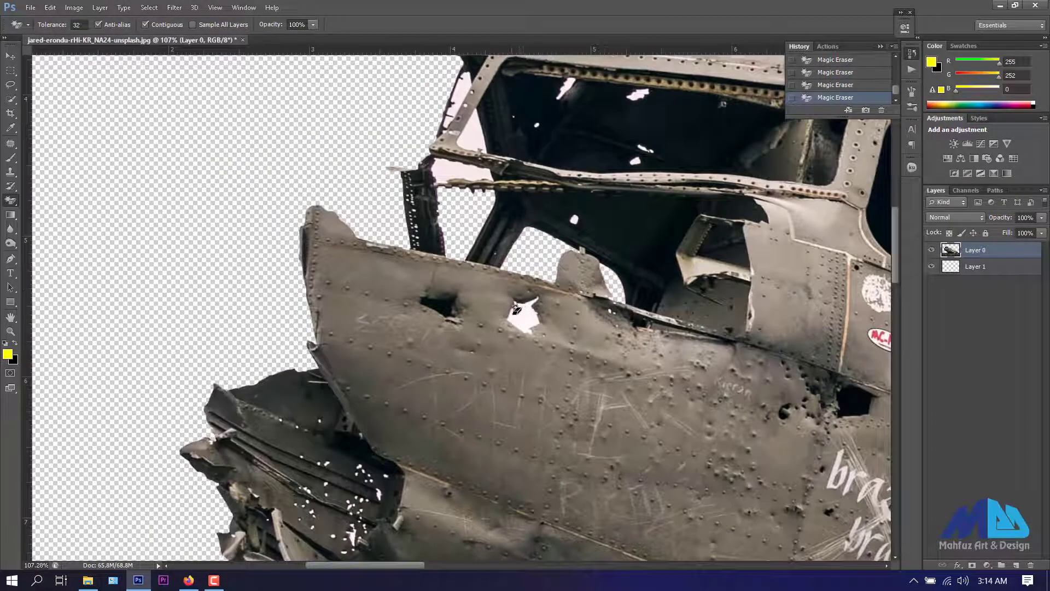
alt+scroll(493, 282, up, 3)
scroll(492, 282, up, 3)
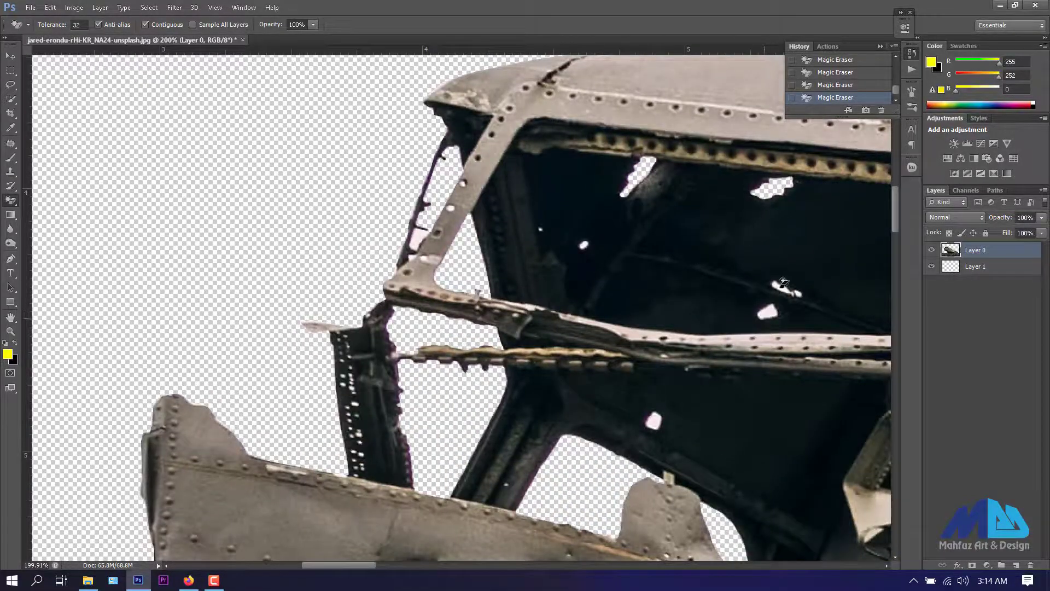
alt+scroll(783, 282, up, 4)
- Erase the remaining white specks inside the cockpit and the cracked frame
click(759, 352)
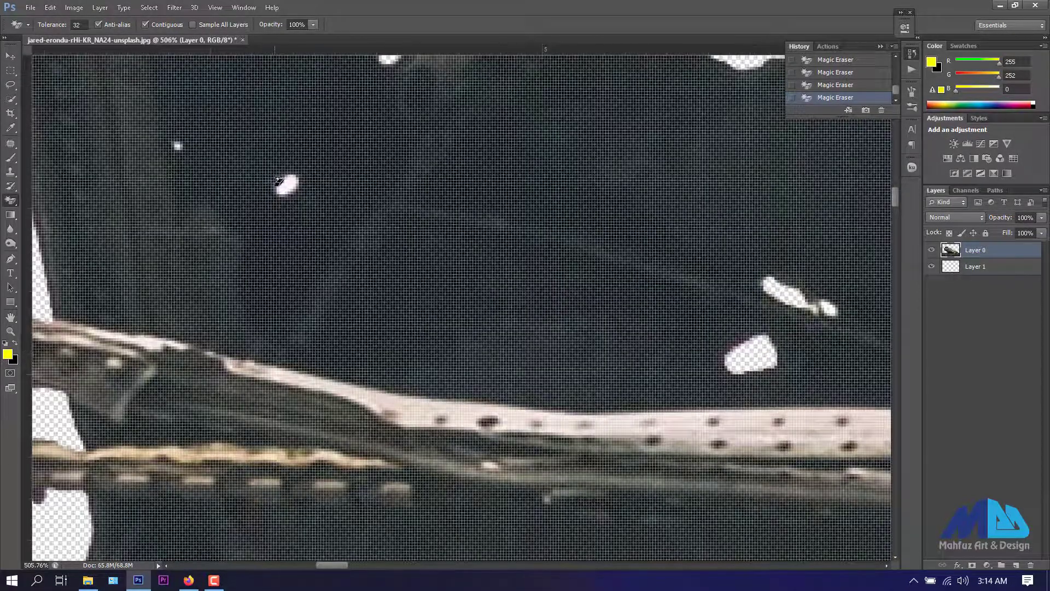
alt+scroll(279, 180, down, 3)
alt+scroll(383, 218, down, 3)
alt+scroll(537, 245, up, 1)
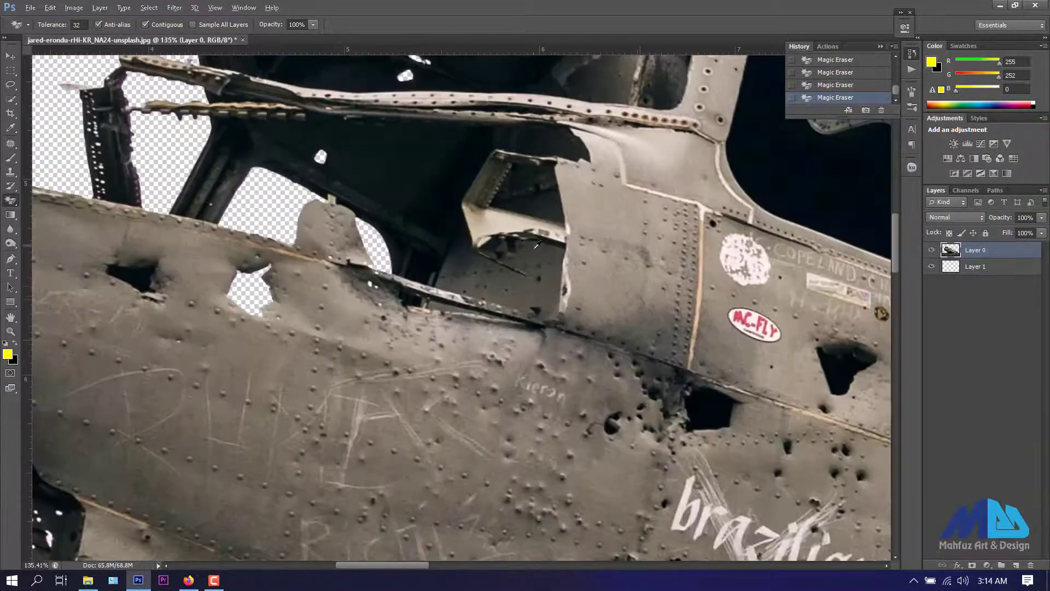
alt+scroll(537, 245, down, 4)
alt+scroll(475, 286, up, 3)
alt+scroll(414, 345, down, 2)
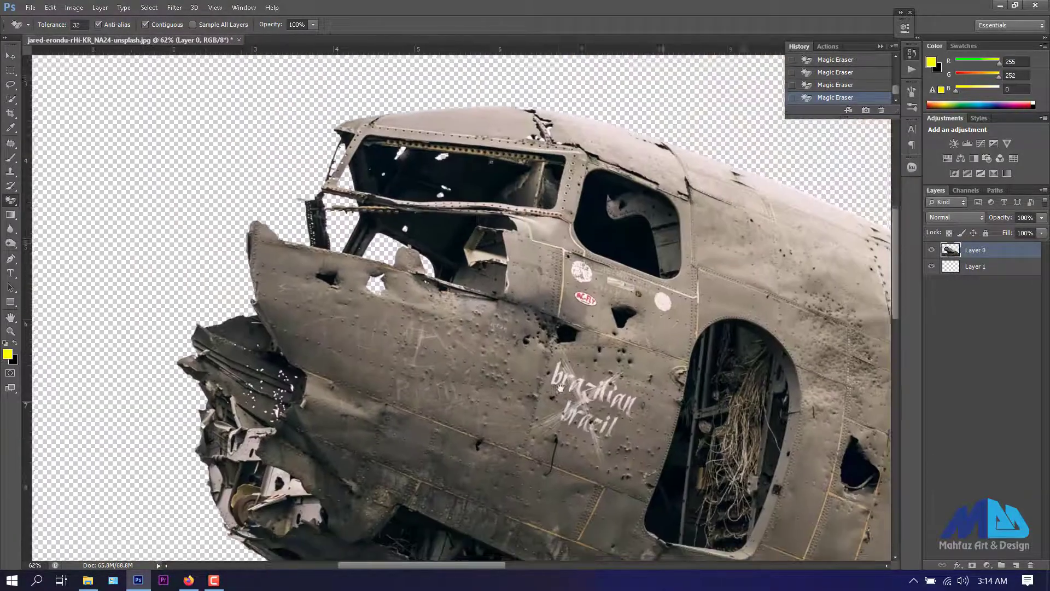
alt+scroll(399, 296, up, 2)
alt+scroll(386, 247, up, 5)
click(386, 246)
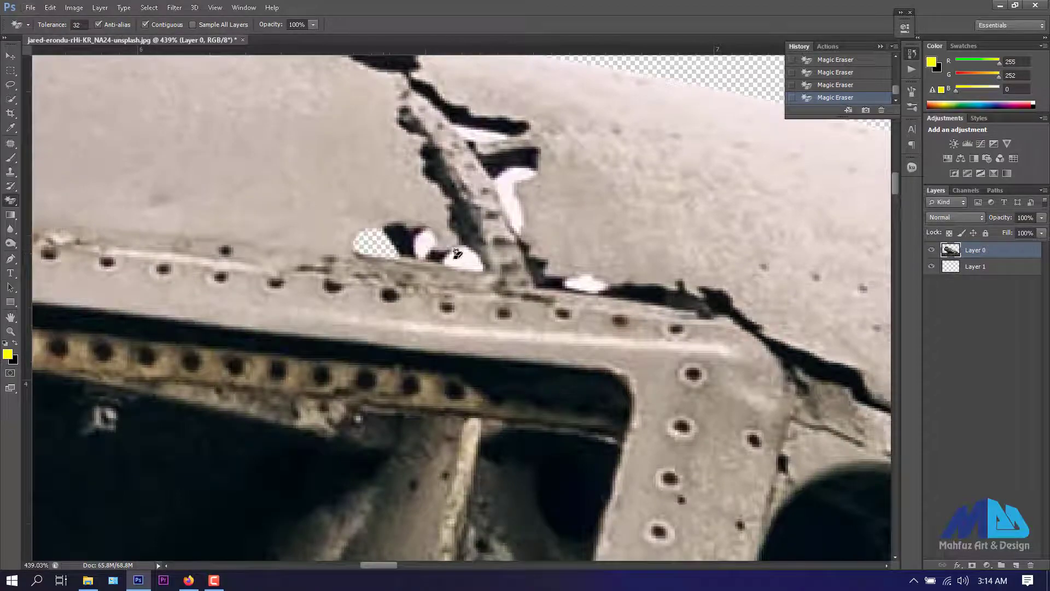
click(585, 282)
alt+scroll(494, 145, down, 3)
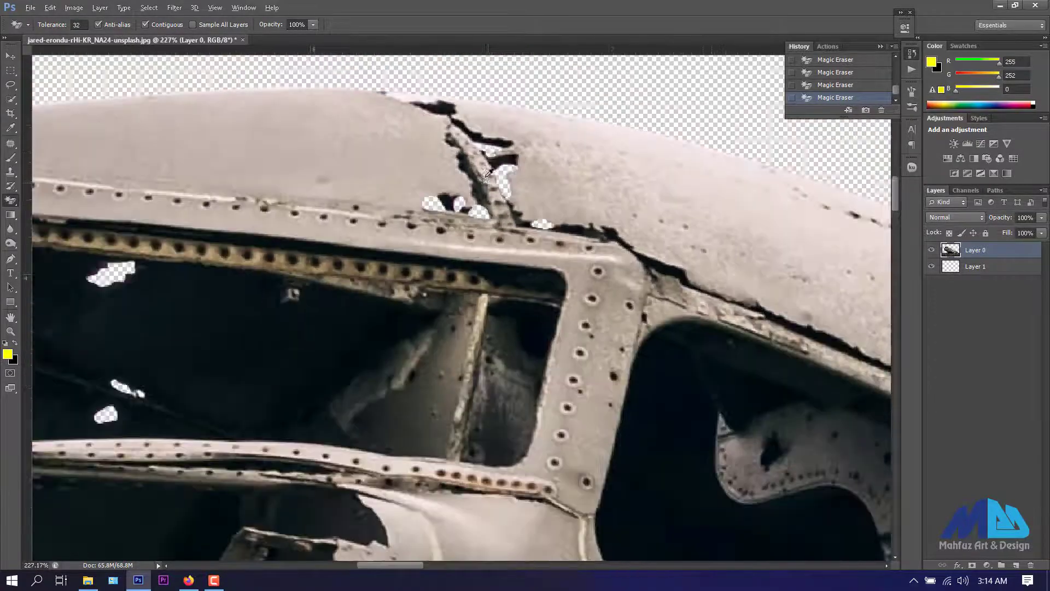
alt+scroll(449, 116, down, 2)
alt+scroll(328, 192, down, 2)
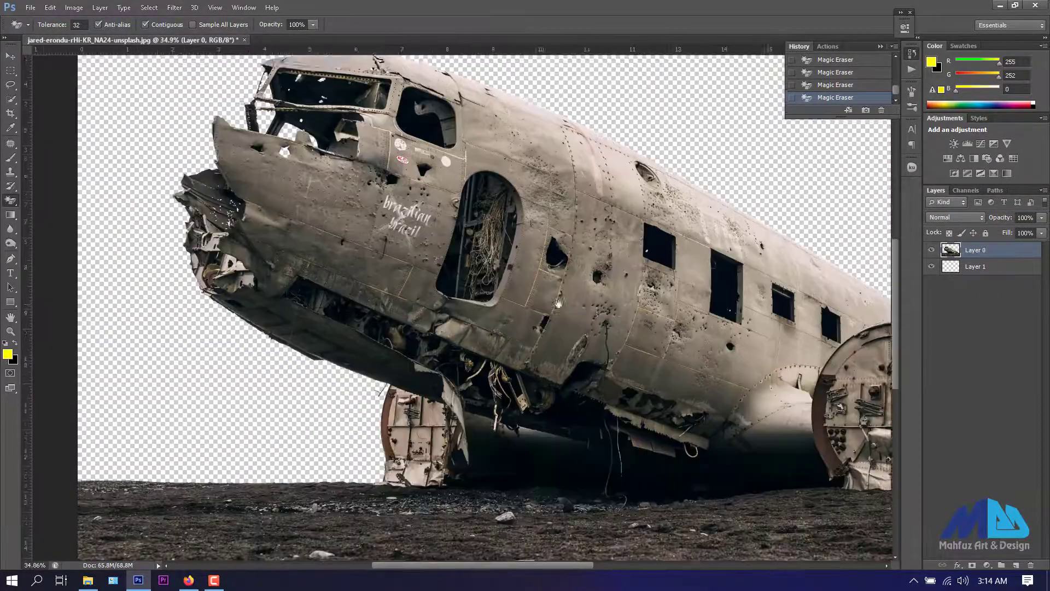
alt+scroll(193, 258, up, 2)
scroll(192, 258, down, 5)
alt+scroll(153, 99, down, 3)
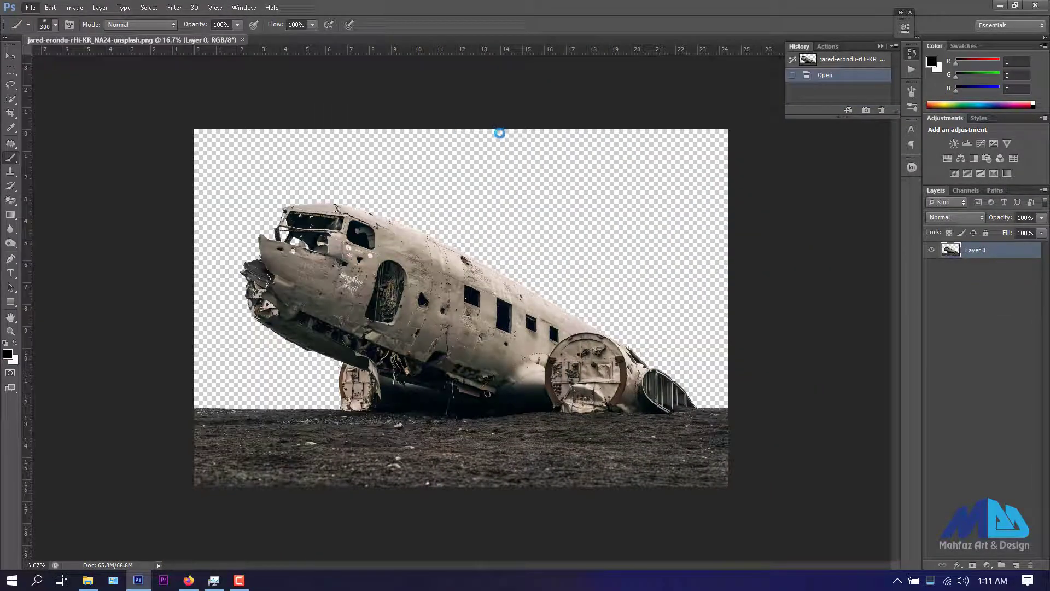
- Copy the plane cutout into the new Untitled-1 document with the Move tool
click(621, 166)
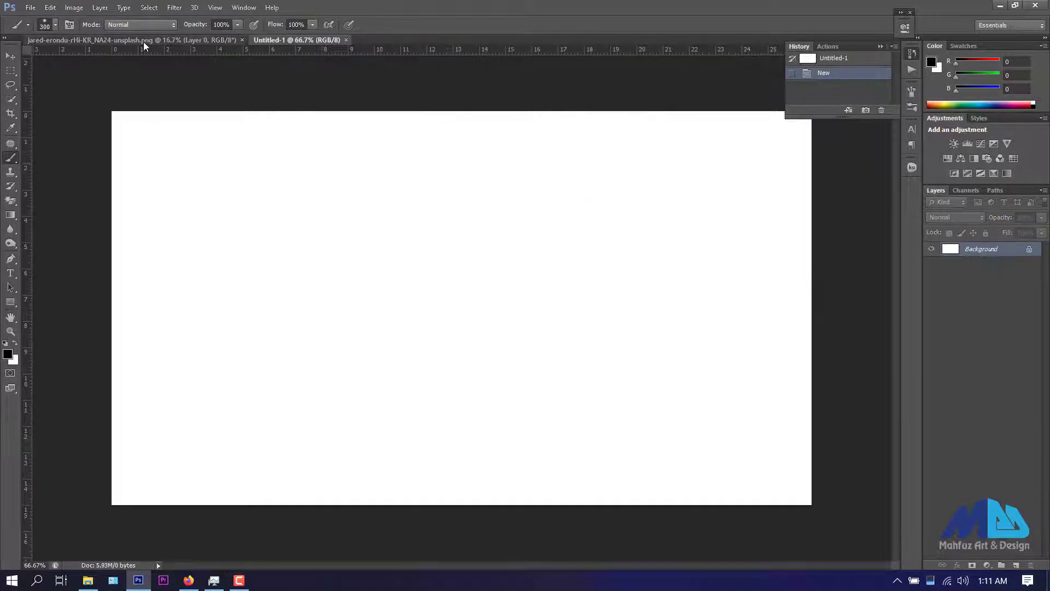
click(147, 40)
key(v)
drag(397, 237, 412, 268)
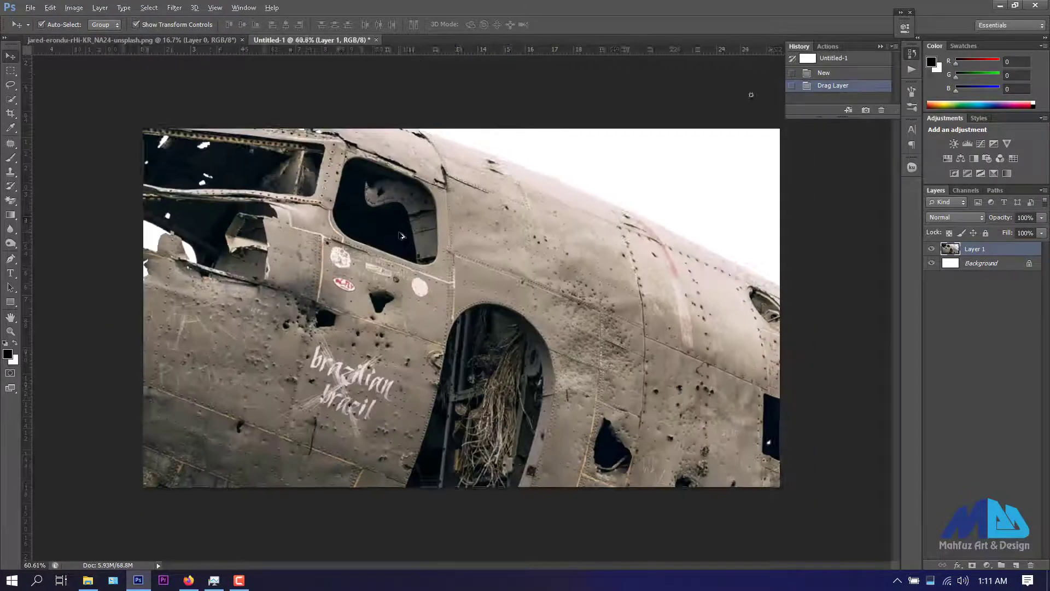
scroll(414, 268, down, 5)
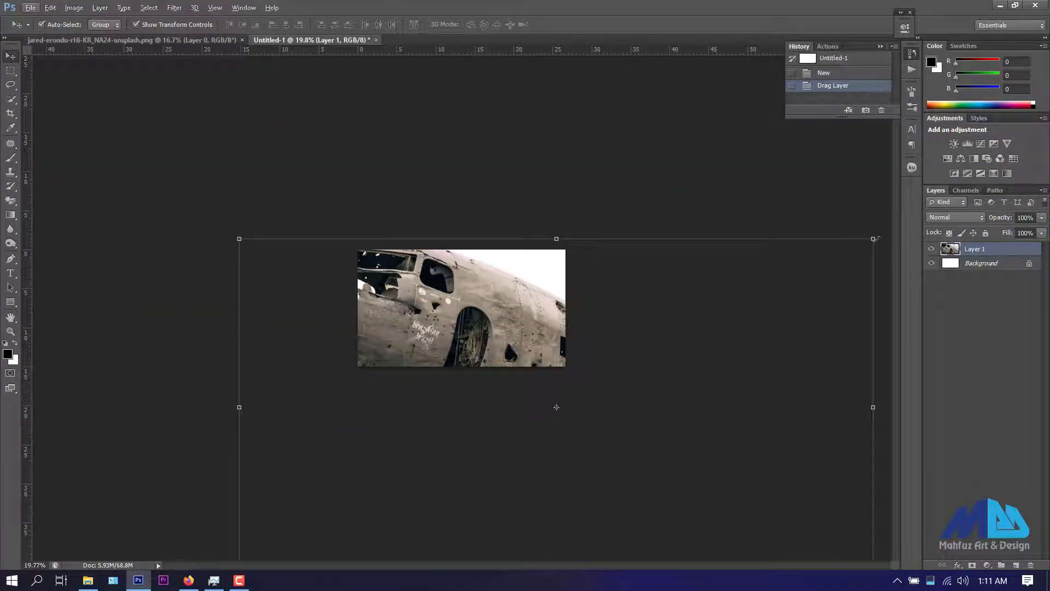
- Scale the plane down and position it along the bottom of the canvas
drag(873, 239, 684, 339)
drag(554, 352, 479, 246)
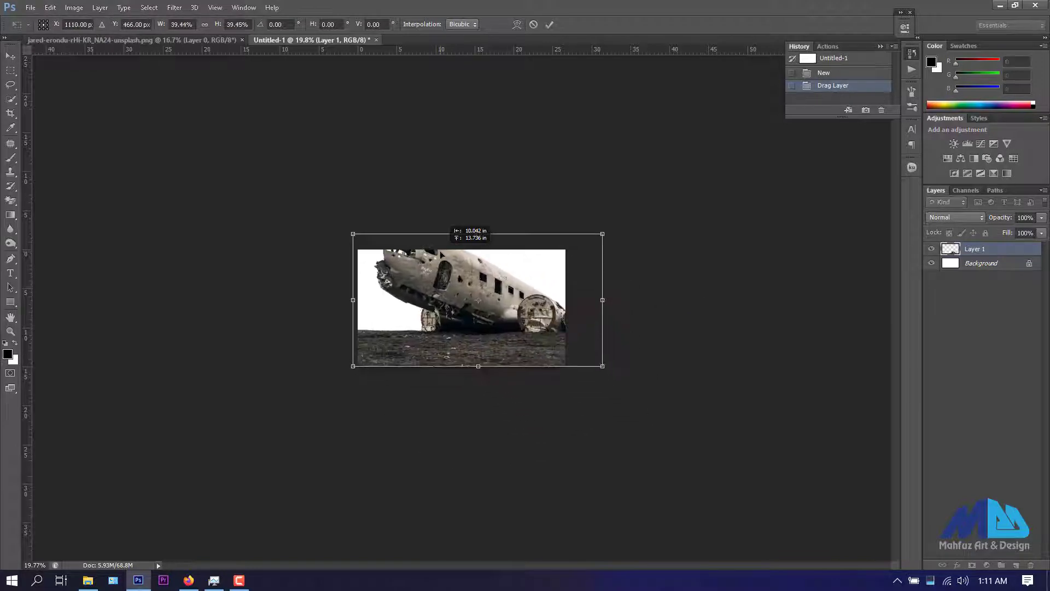
drag(602, 233, 560, 257)
scroll(509, 323, up, 2)
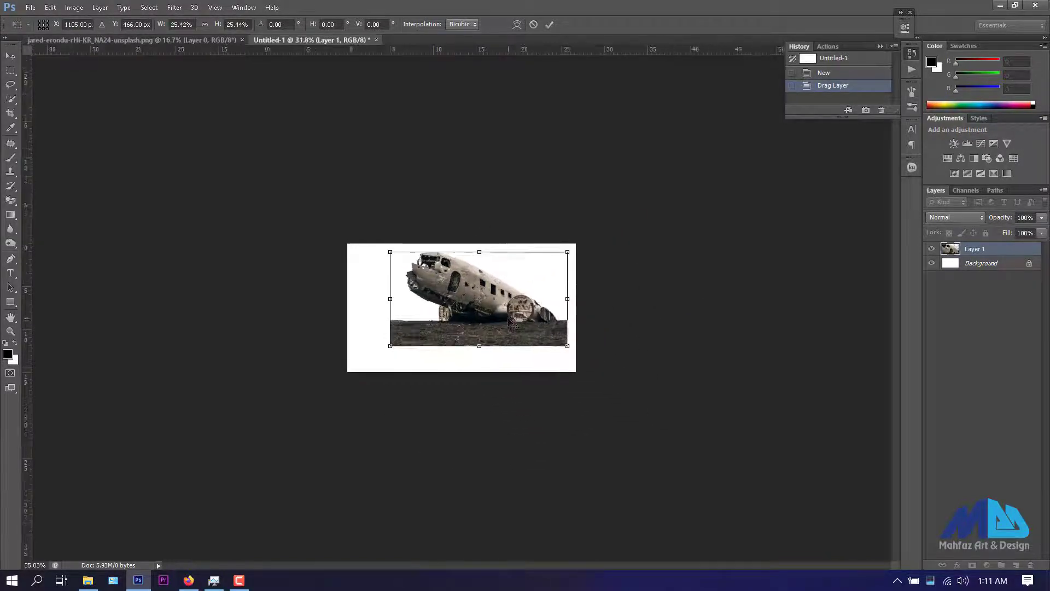
scroll(508, 323, up, 2)
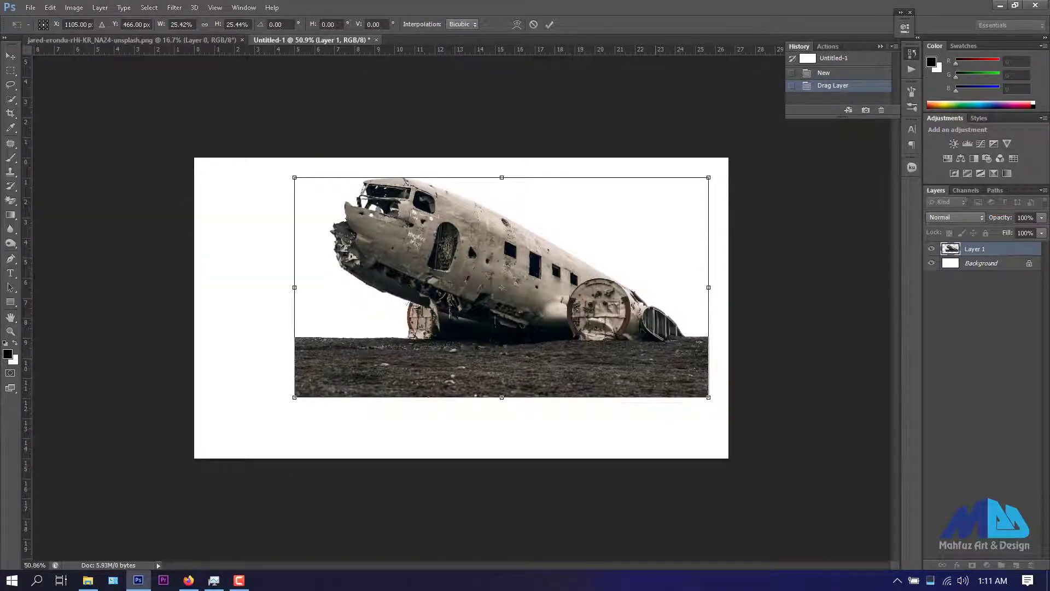
drag(609, 358, 583, 419)
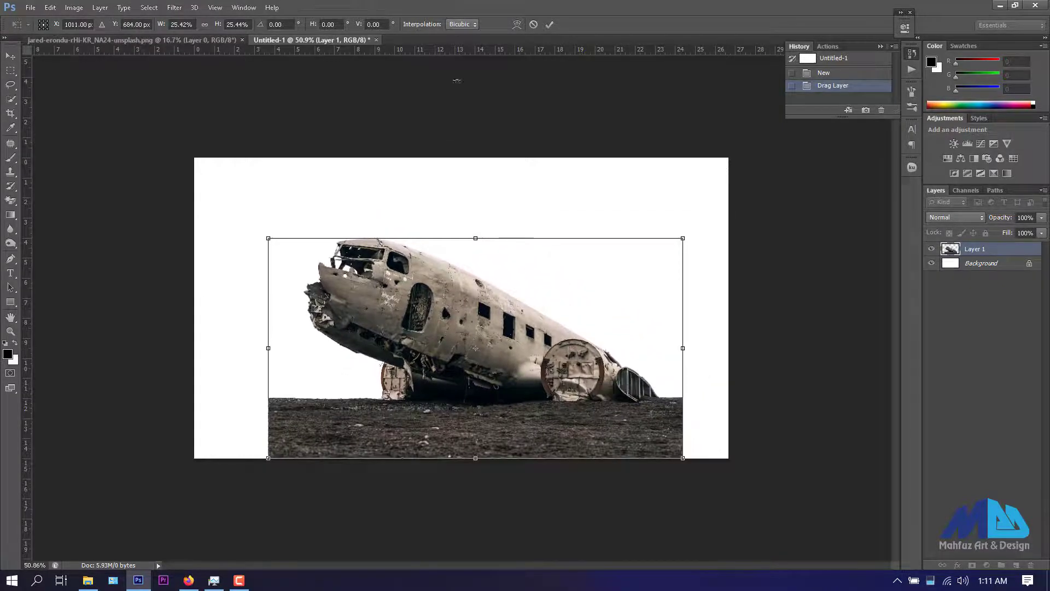
click(553, 25)
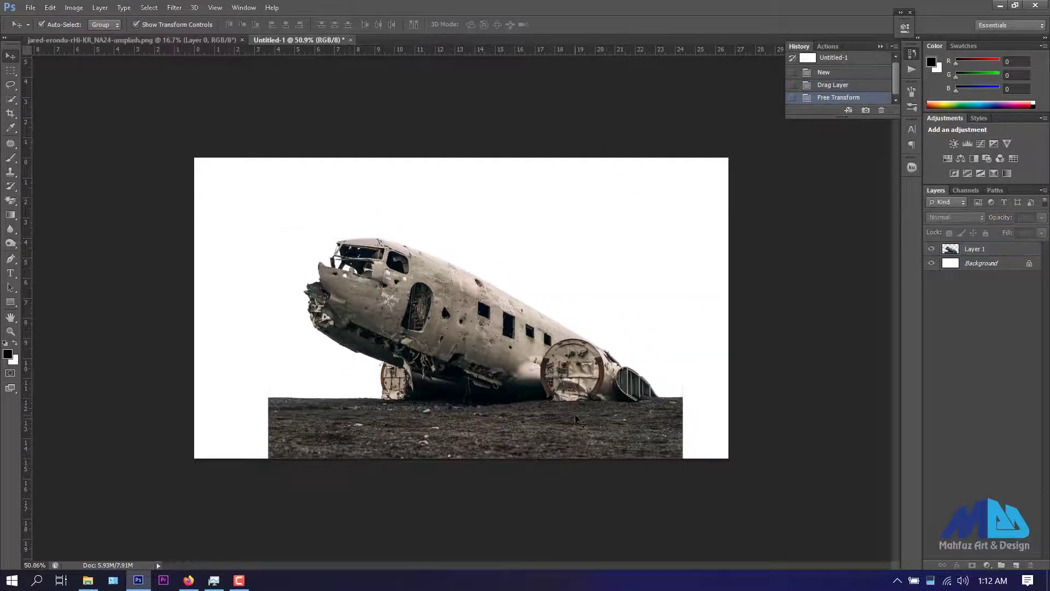
scroll(554, 416, up, 1)
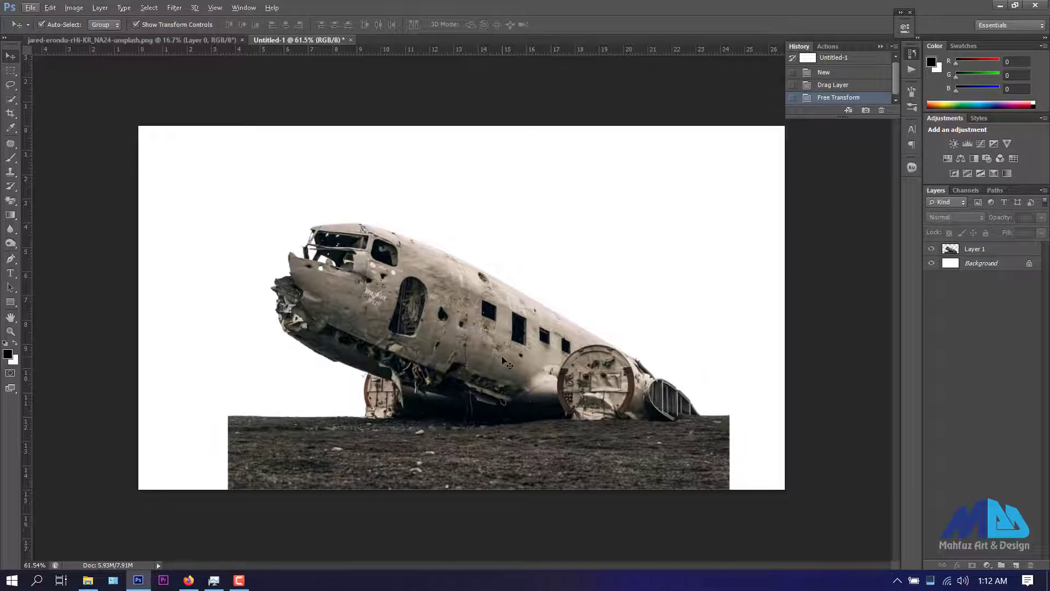
mouse_move(566, 434)
mouse_down()
mouse_move(591, 433)
mouse_move(555, 434)
mouse_up()
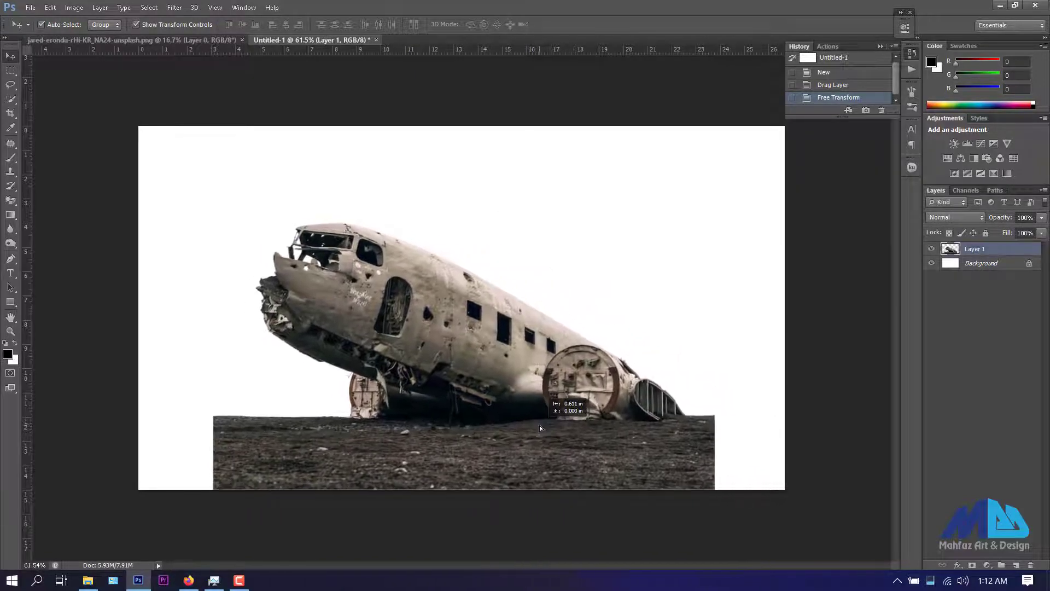
- Enlarge the plane slightly and shift it about 32 px right
key(ctrl+t)
drag(714, 223, 709, 223)
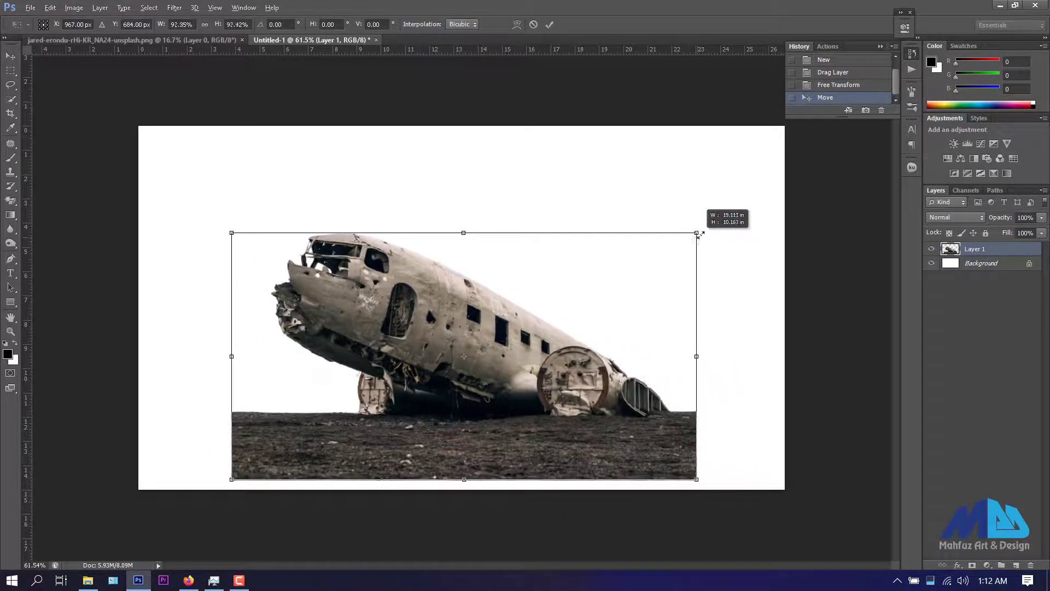
drag(490, 365, 492, 368)
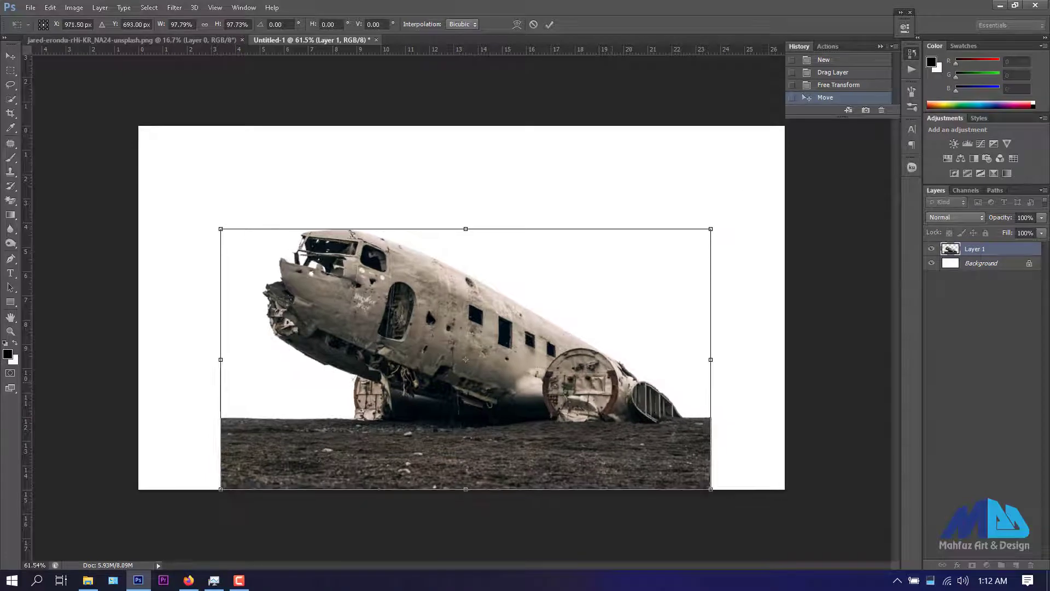
click(547, 26)
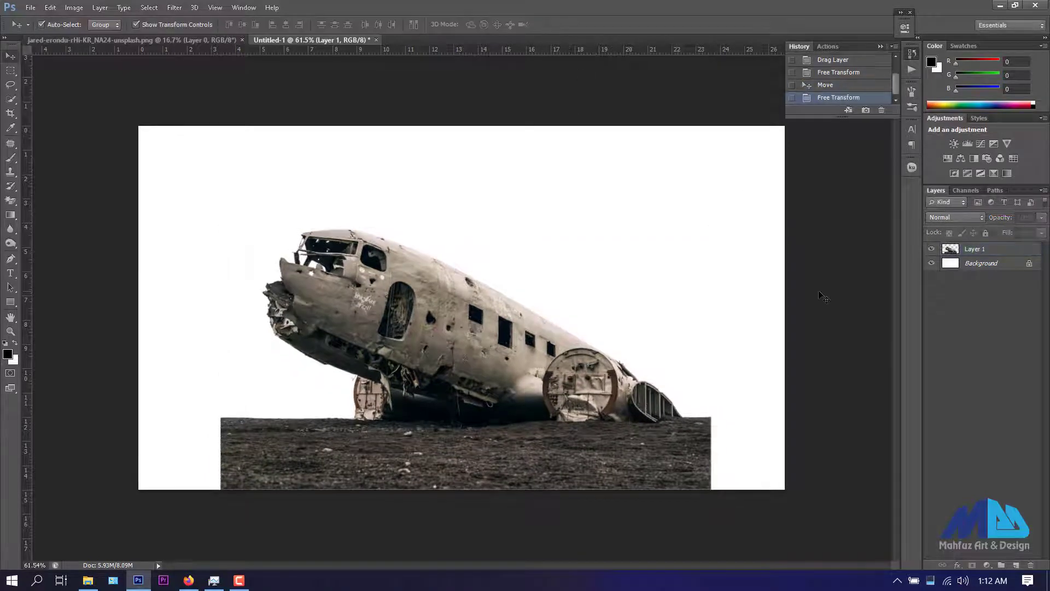
click(10, 71)
click(11, 56)
drag(566, 355, 584, 355)
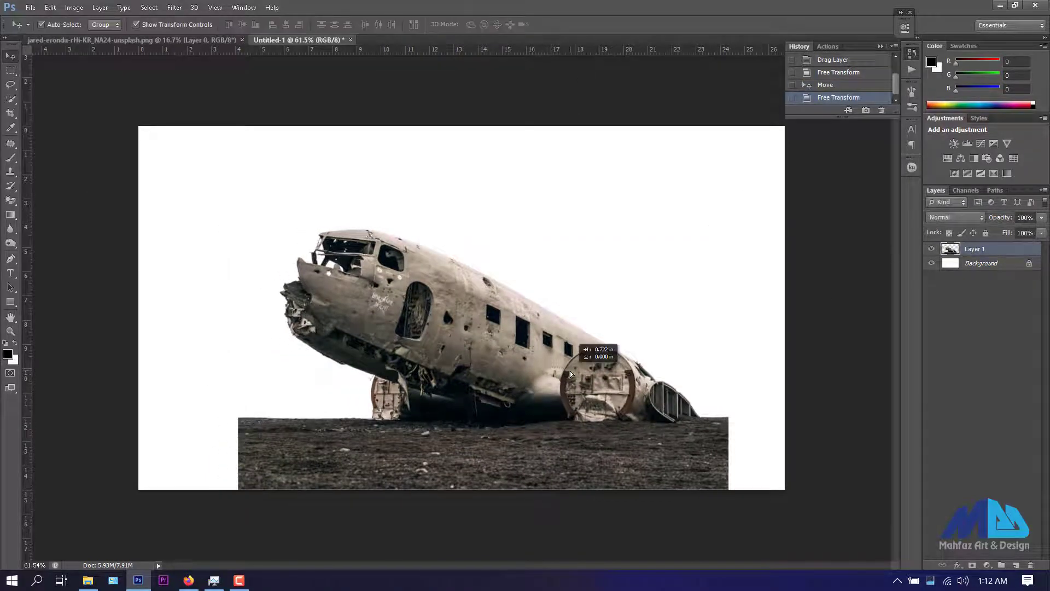
click(10, 71)
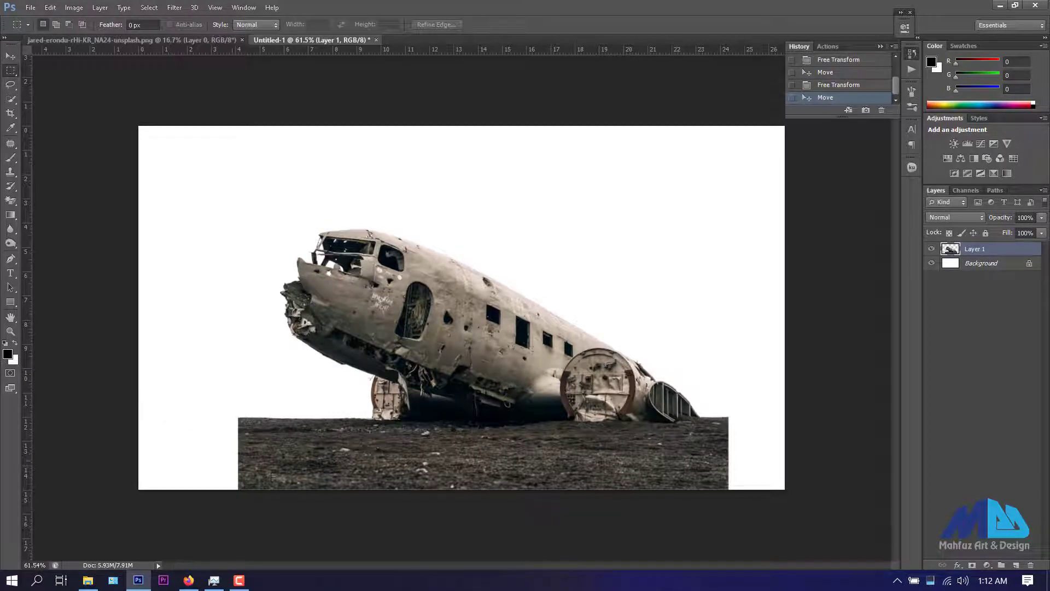
- Stretch the selected bottom-left ground patch out to the canvas's left edge, then deselect
drag(138, 387, 359, 488)
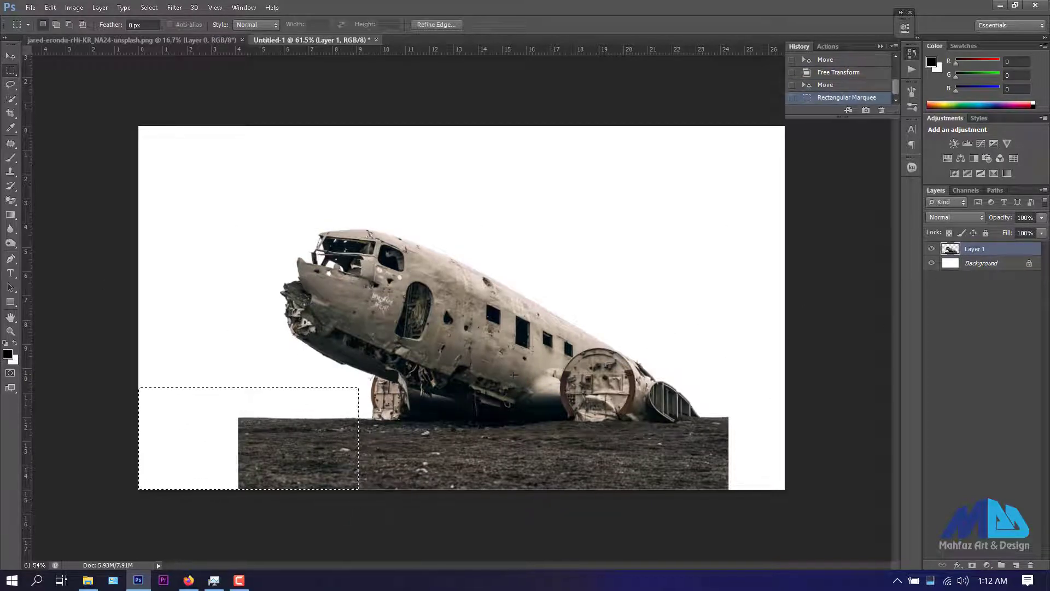
click(11, 56)
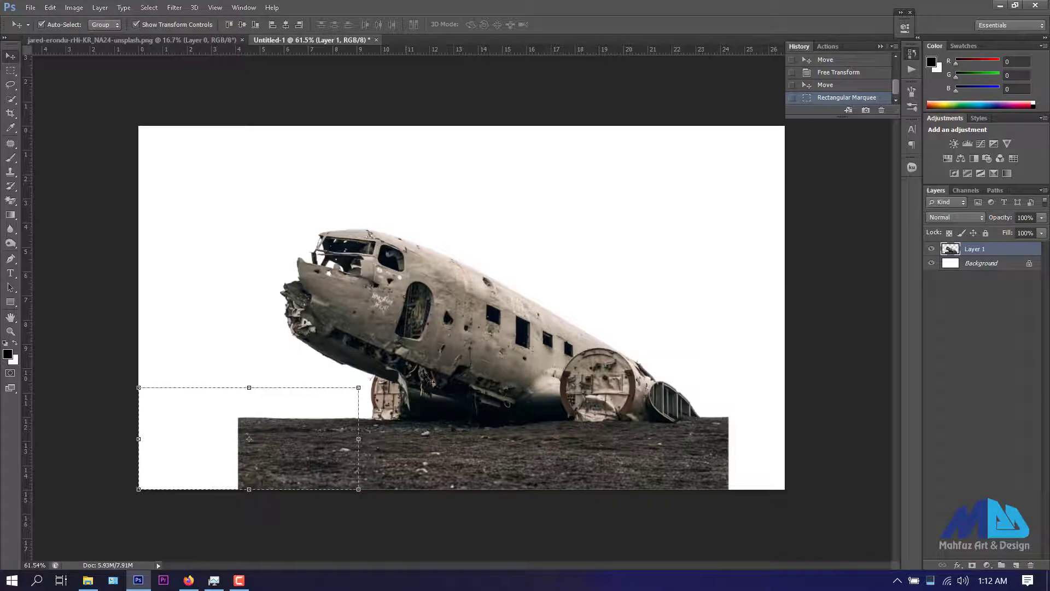
scroll(249, 439, down, 2)
key(ctrl+t)
drag(239, 398, 115, 407)
key(Return)
key(ctrl+0)
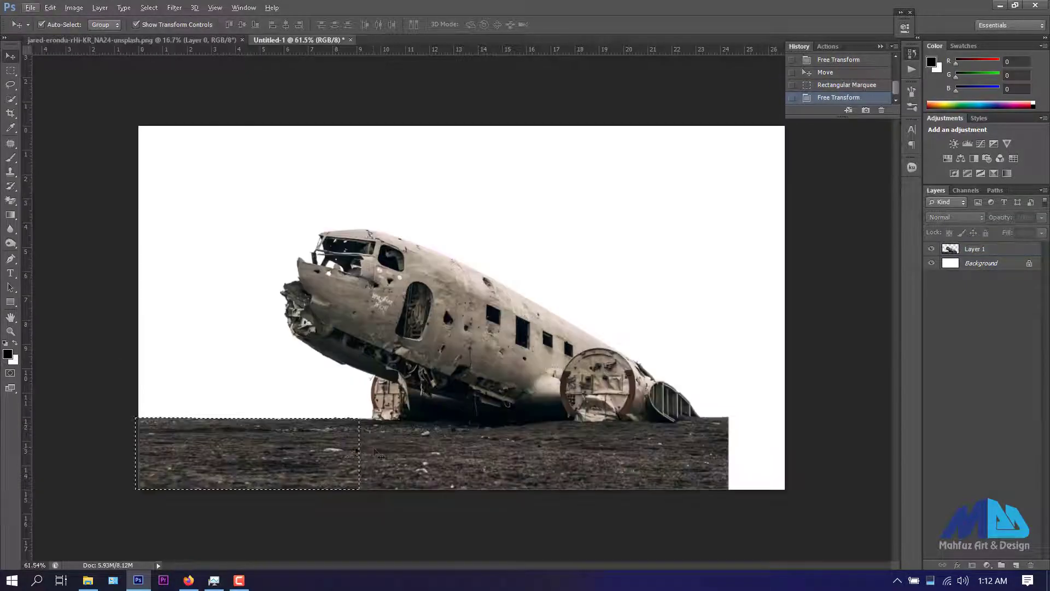
key(ctrl+d)
- Select the plane layer and bring up the tutorial image folder
scroll(464, 443, up, 1)
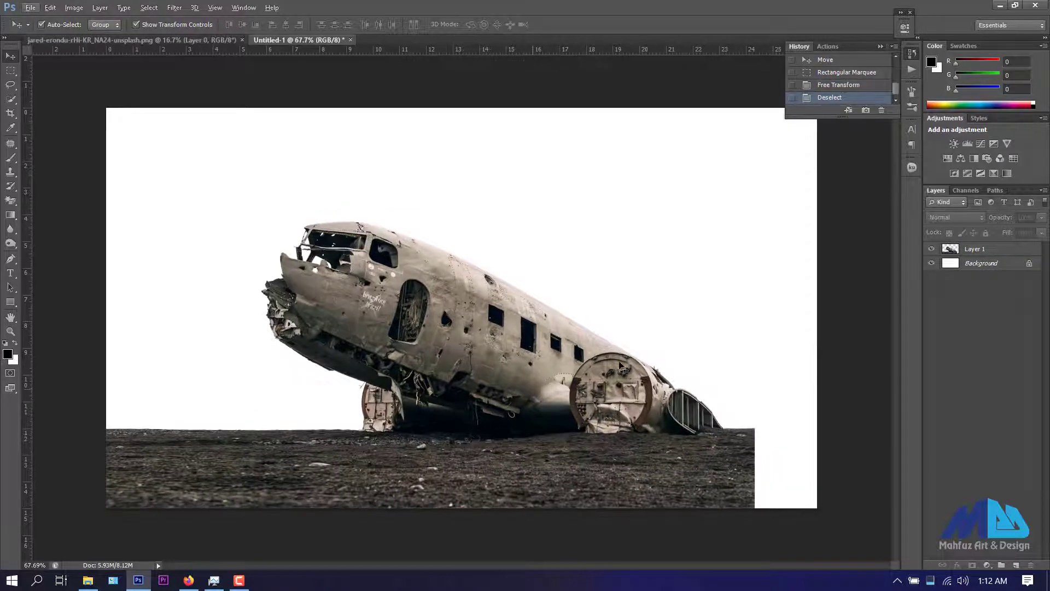
click(539, 475)
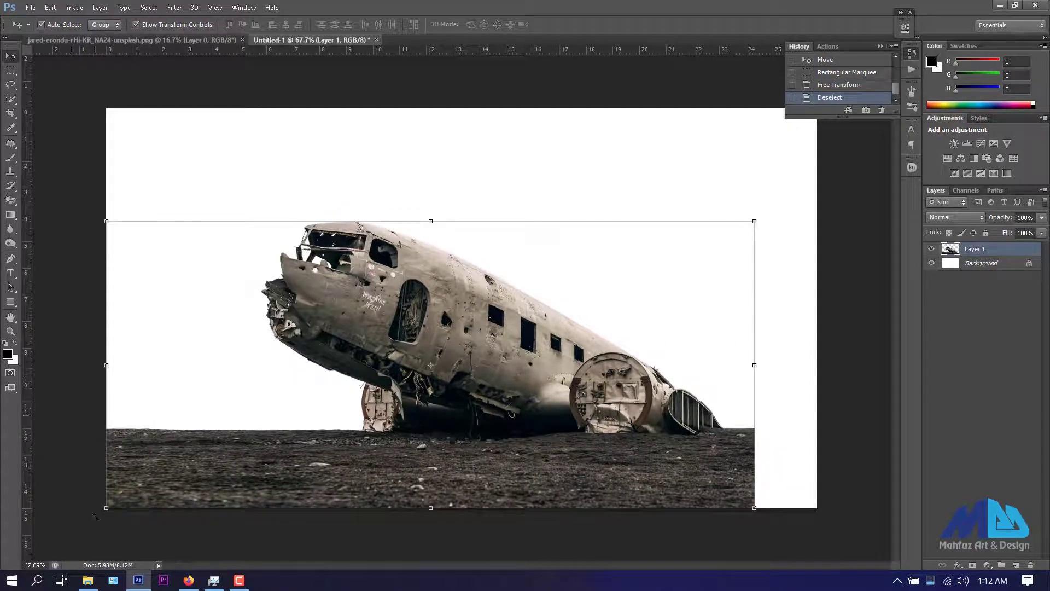
click(89, 580)
- Drop 6878336.jpg into the plane document with Exposure +0.20, Contrast +23, Shadows +10, Clarity +20
drag(232, 164, 218, 538)
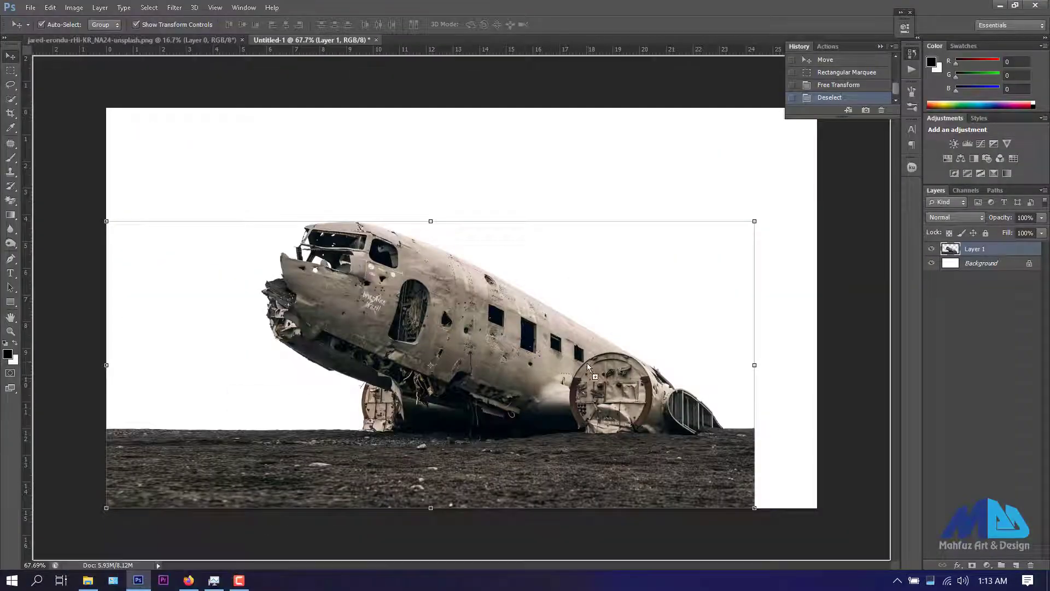
drag(219, 538, 687, 316)
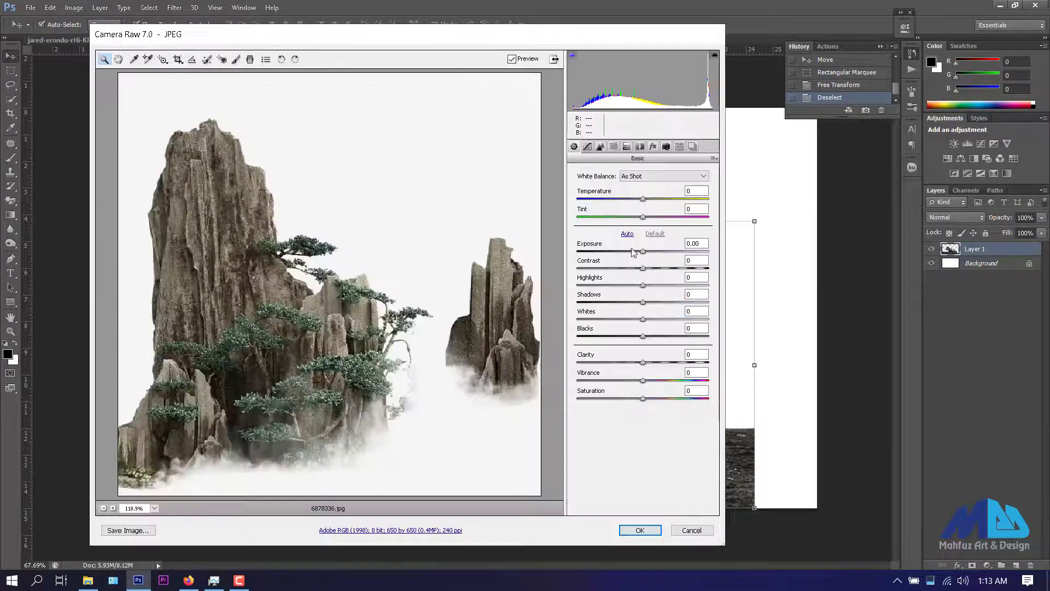
drag(643, 251, 658, 267)
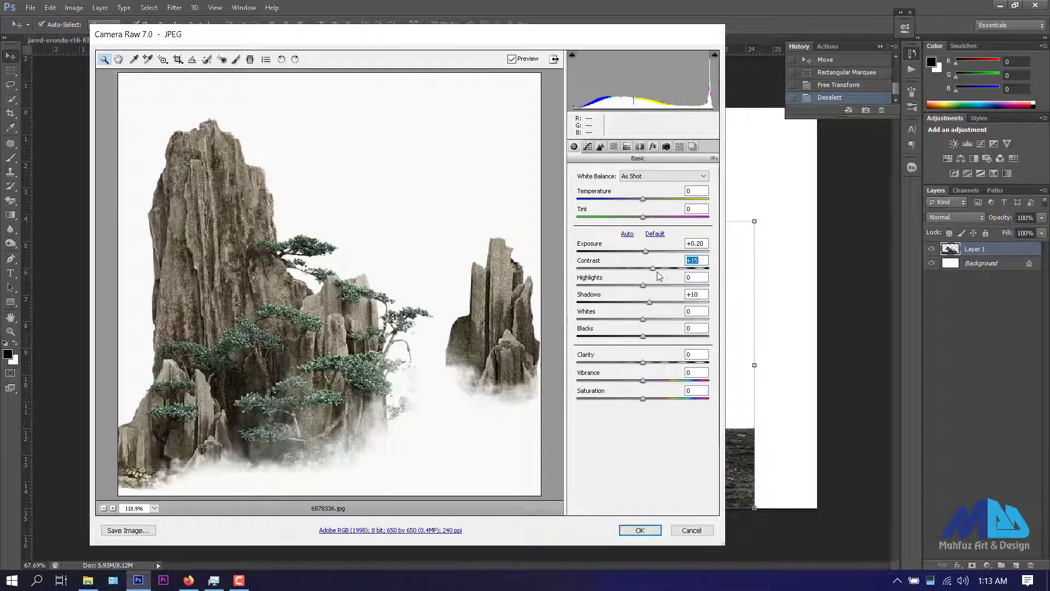
drag(642, 363, 656, 363)
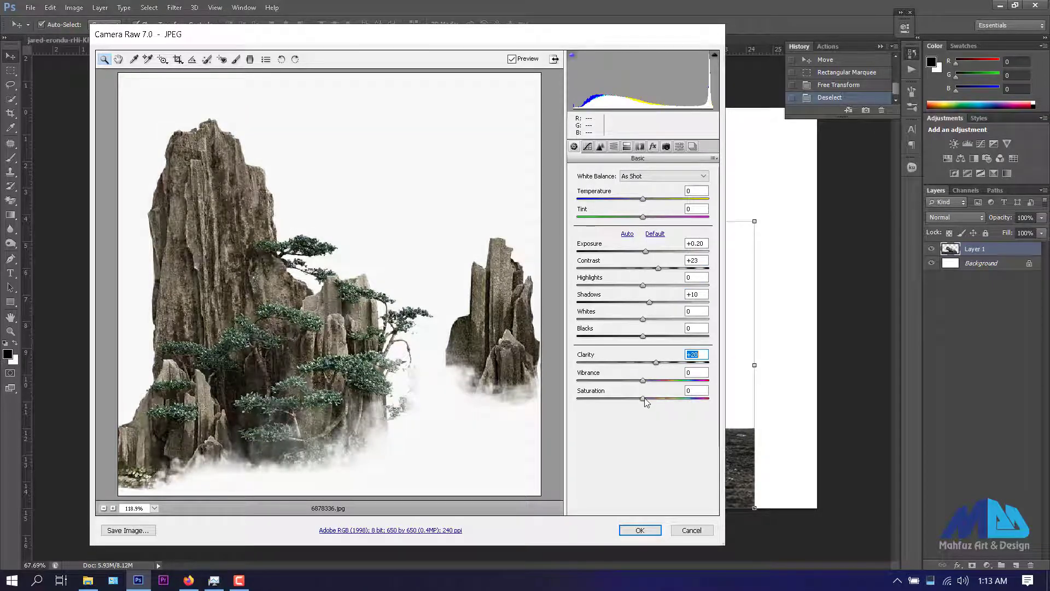
click(639, 531)
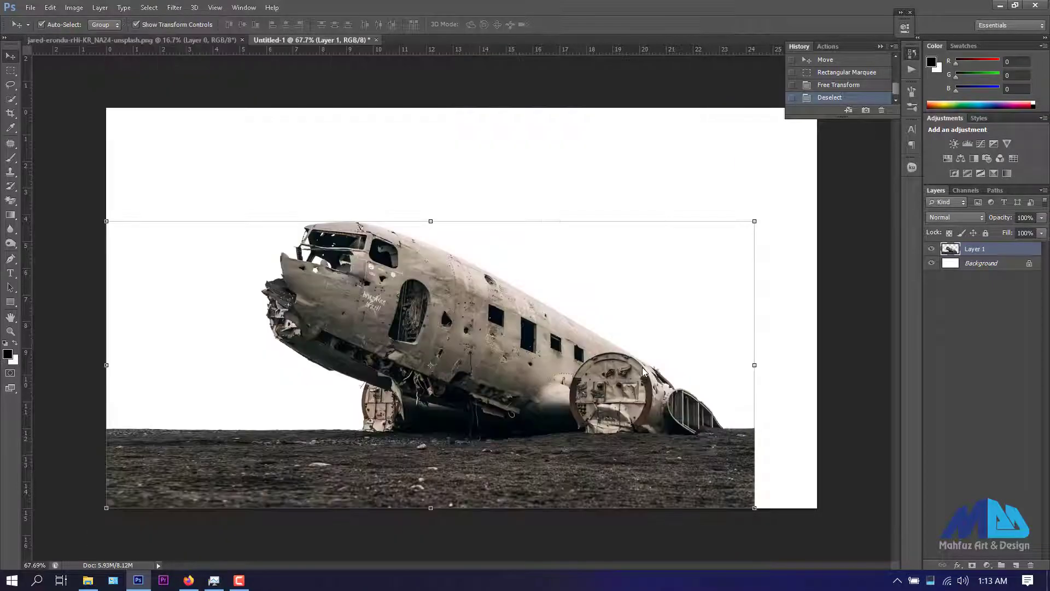
- Commit the placed rock image and enlarge it around its centre
click(547, 28)
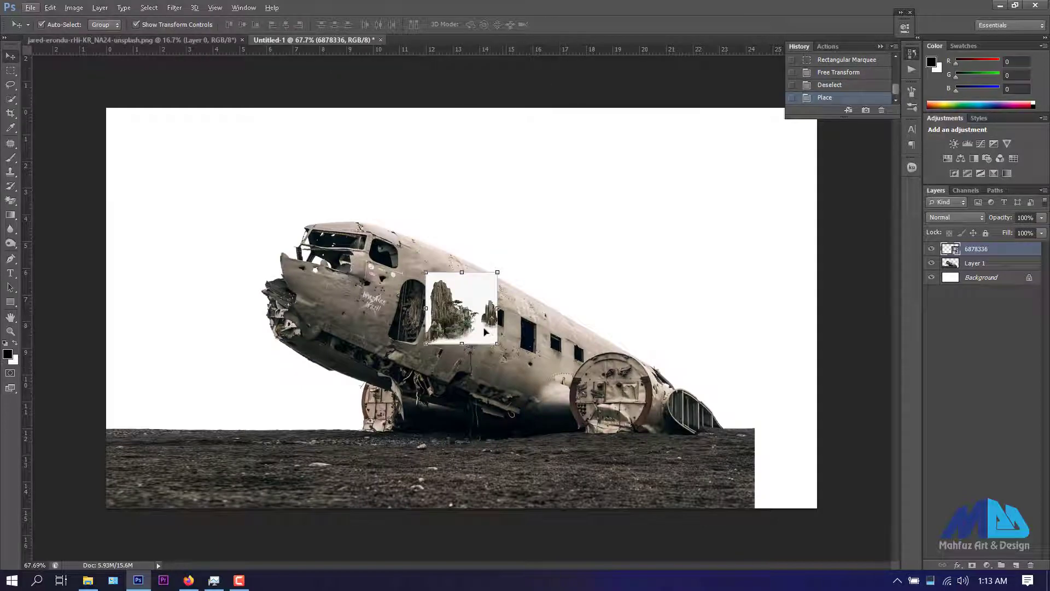
key(ctrl+t)
drag(497, 344, 621, 468)
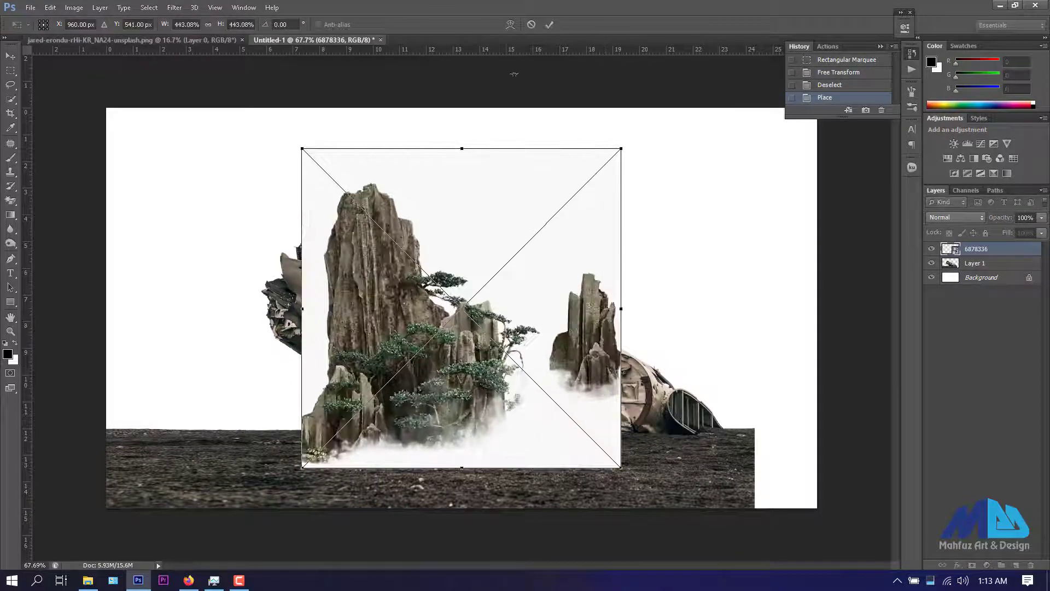
click(546, 26)
- Rasterize the rock layer and Magic Erase its white background and base mist
right_click(952, 249)
right_click(992, 247)
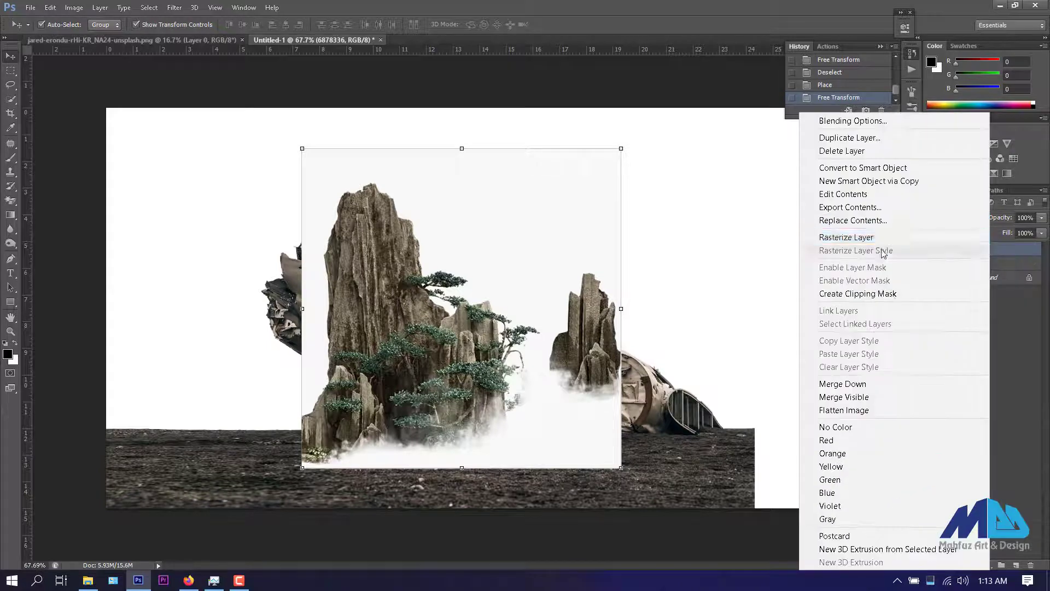
click(832, 235)
mouse_move(415, 337)
mouse_down()
mouse_move(715, 375)
mouse_move(536, 325)
mouse_up()
key(e)
click(449, 168)
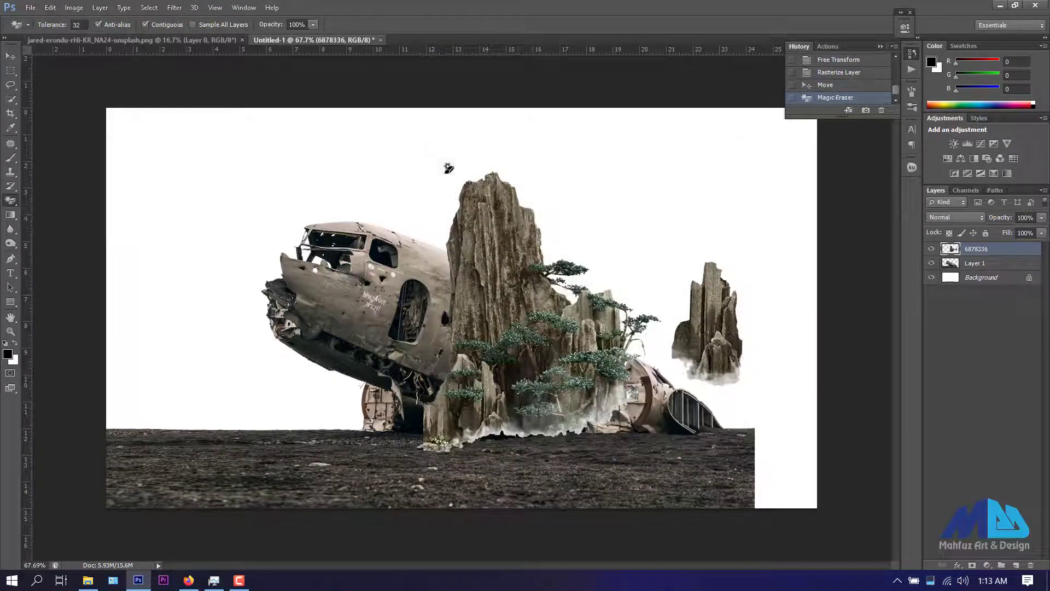
click(520, 425)
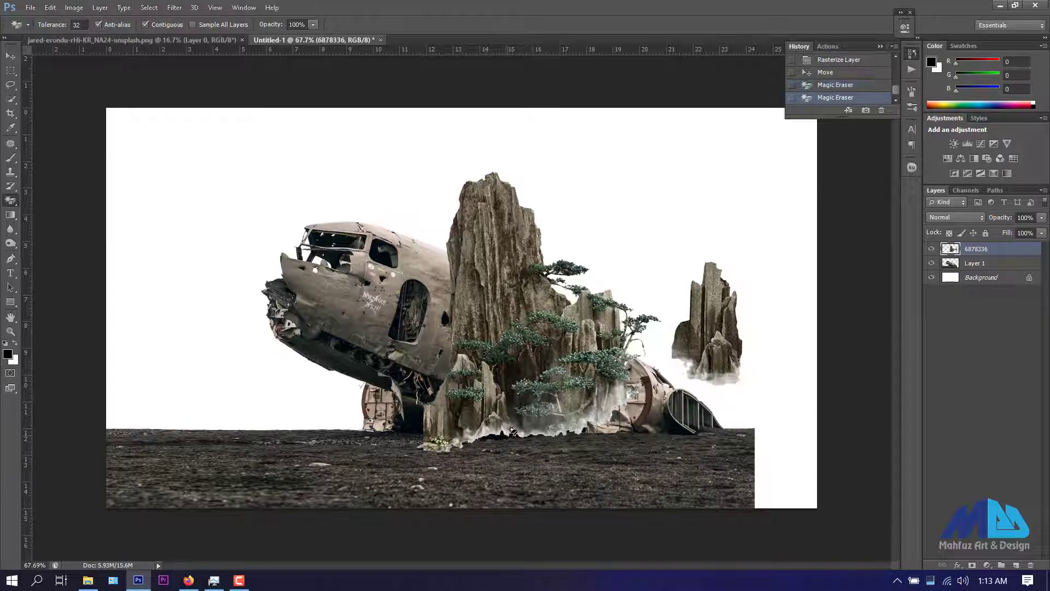
- Move the rock to the right edge beside the plane, enlarged to about 109%
click(7, 61)
drag(486, 201, 734, 290)
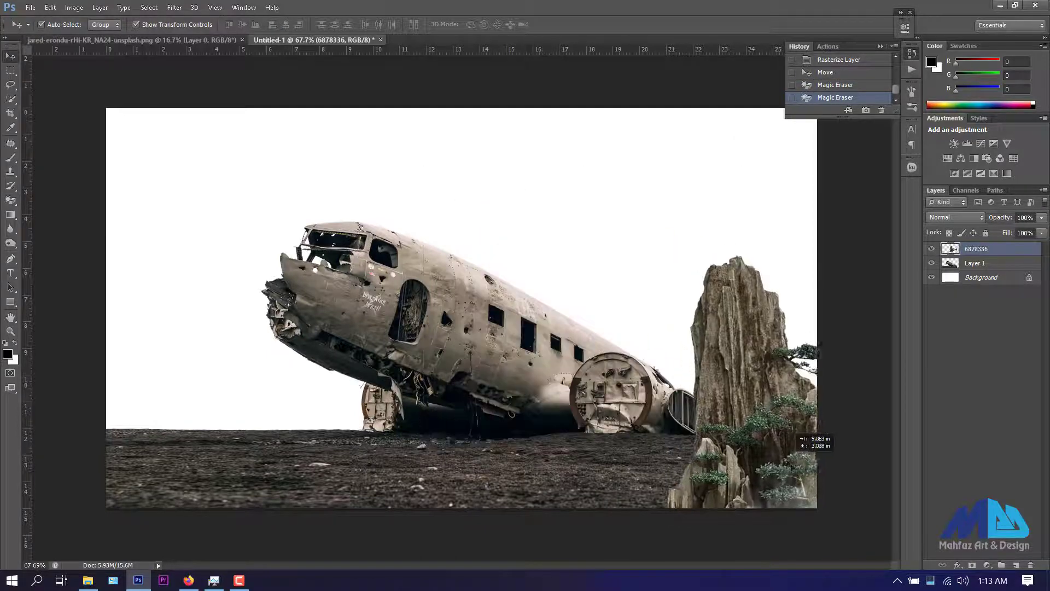
drag(673, 261, 640, 232)
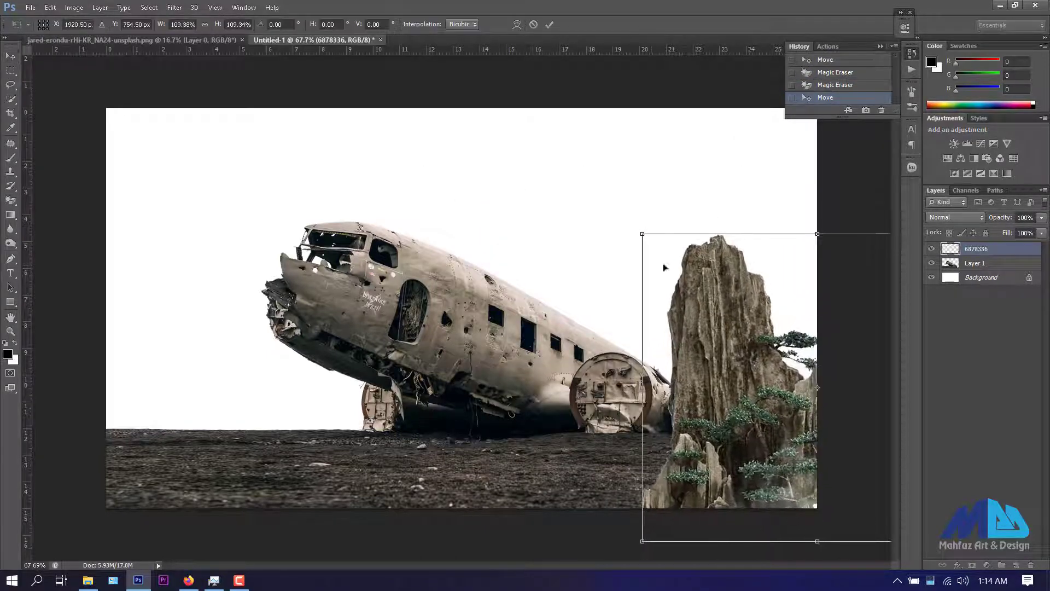
mouse_move(755, 413)
mouse_down()
mouse_move(777, 414)
mouse_move(765, 401)
mouse_move(757, 441)
mouse_up()
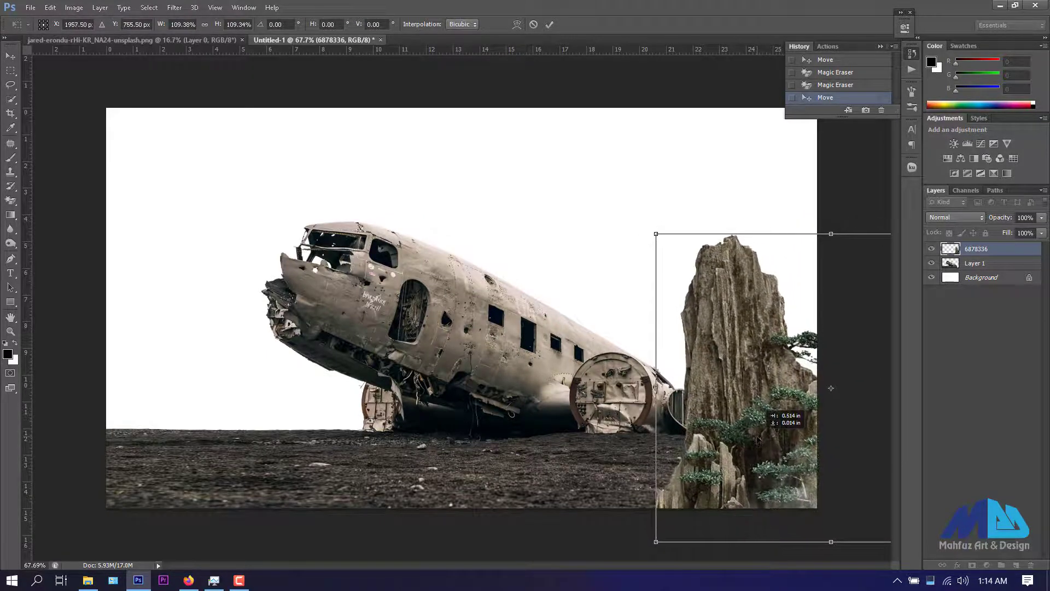
click(549, 24)
- Nudge the plane left, then scale the rock to about 105% and shift it right 24 px
drag(554, 437, 545, 438)
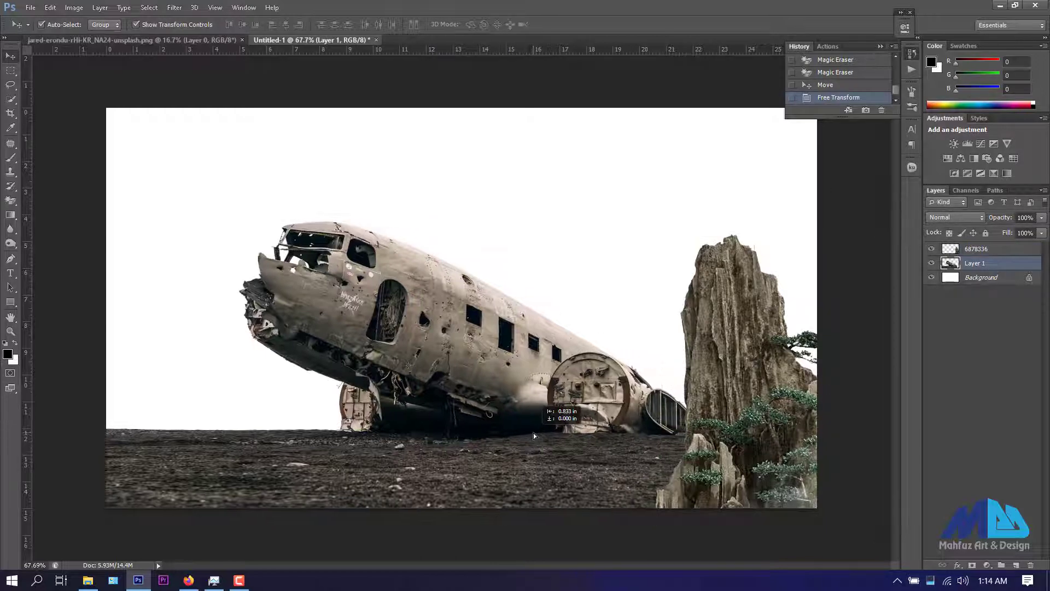
drag(545, 436, 535, 432)
click(736, 364)
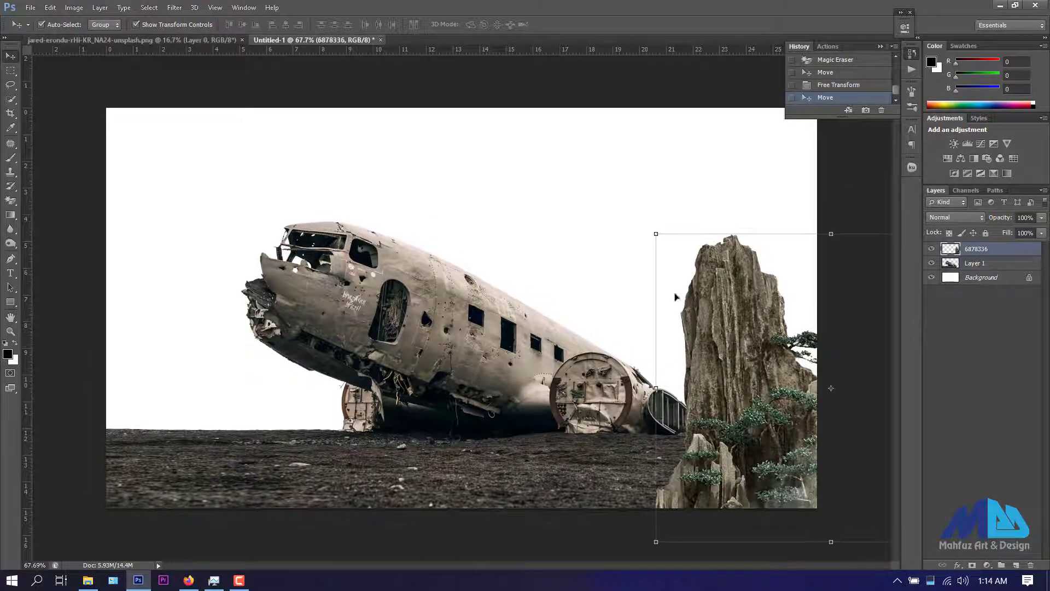
drag(652, 235, 634, 213)
drag(720, 334, 733, 333)
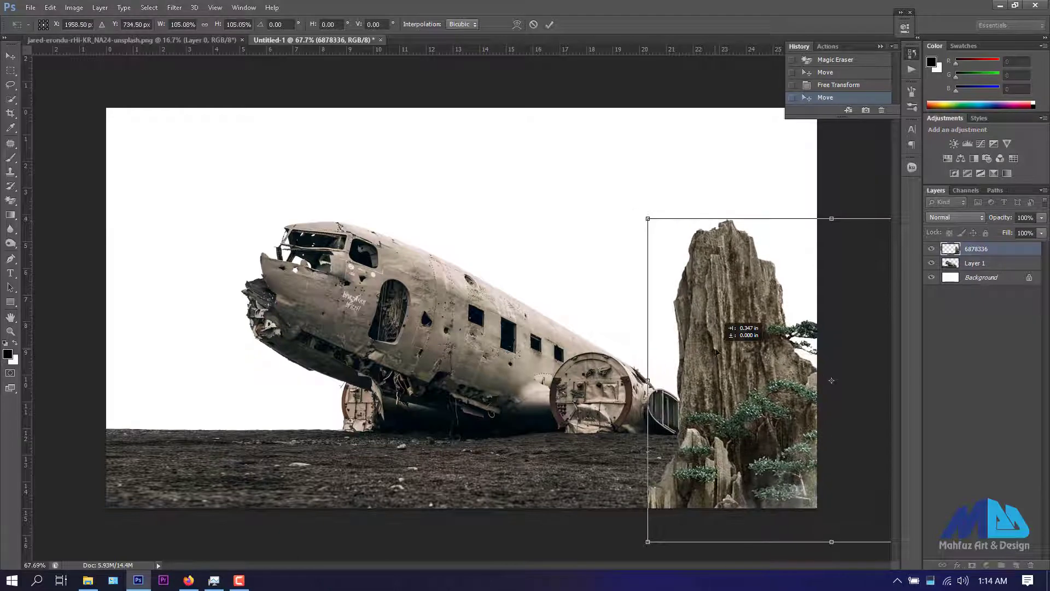
click(550, 25)
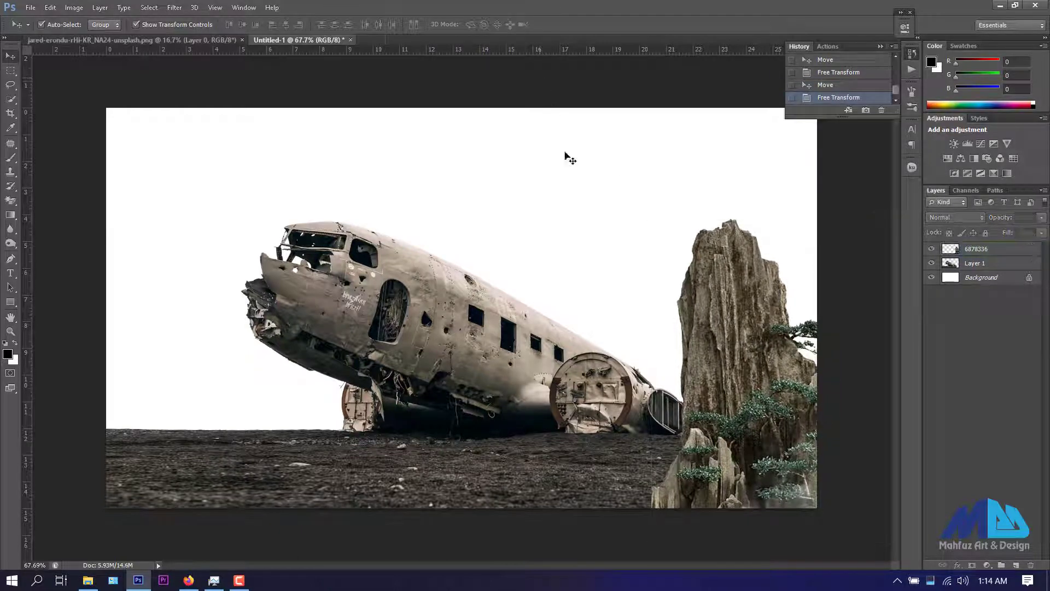
click(433, 348)
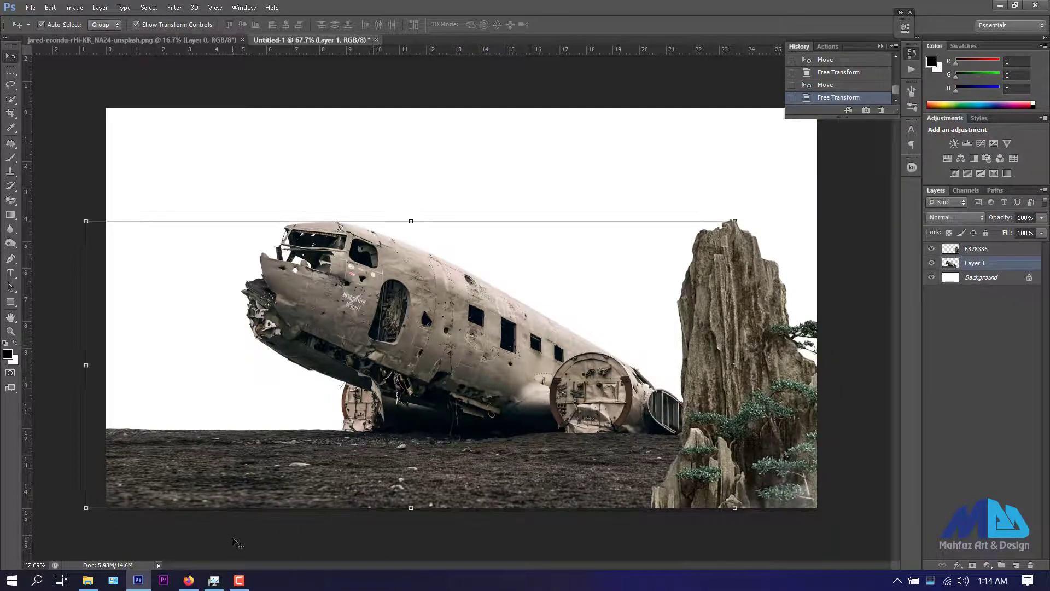
- Bring in the underwater image with more clarity, saturation +27 and cooler colours
click(88, 580)
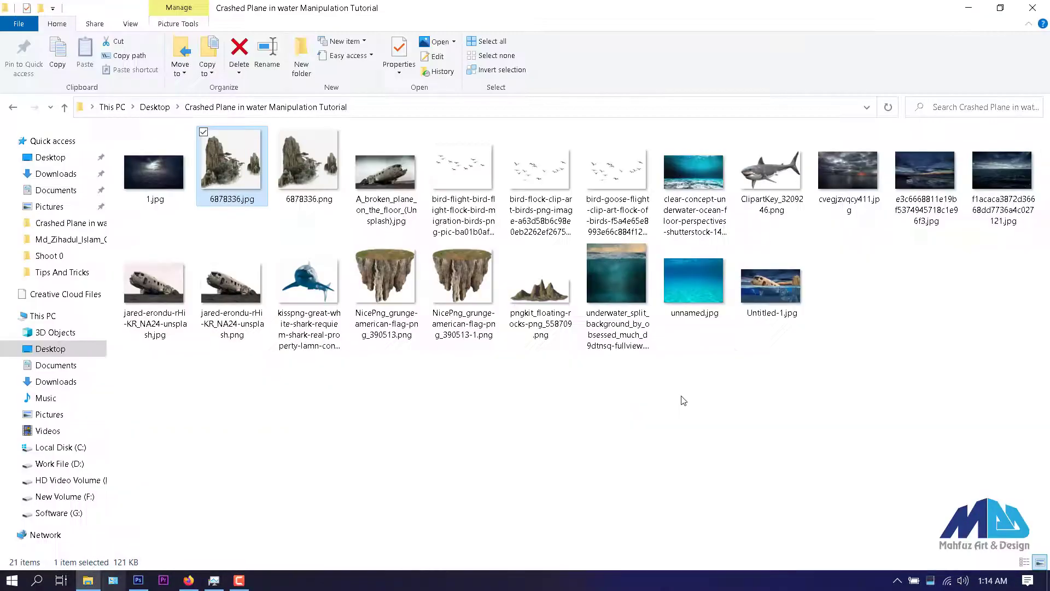
click(672, 401)
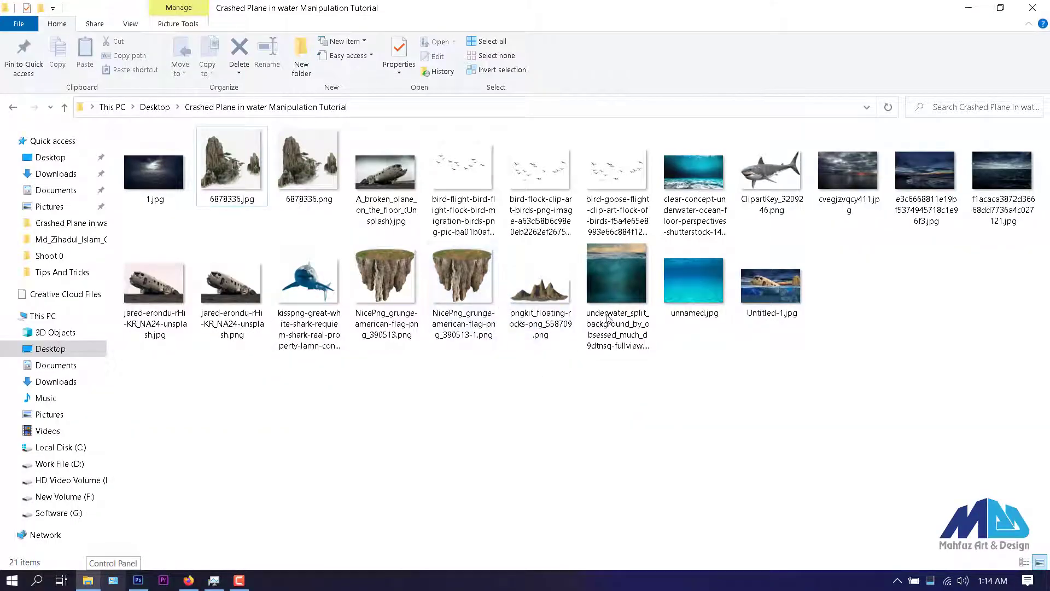
mouse_move(608, 317)
mouse_down()
mouse_move(139, 581)
mouse_move(425, 346)
mouse_up()
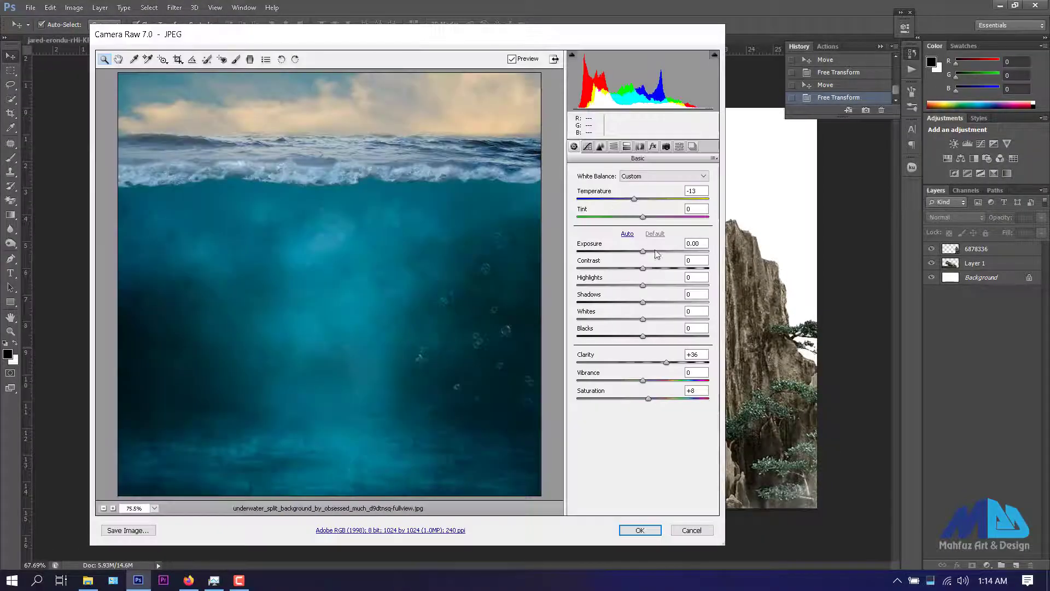
mouse_move(649, 363)
mouse_down()
mouse_move(669, 363)
mouse_move(664, 396)
mouse_up()
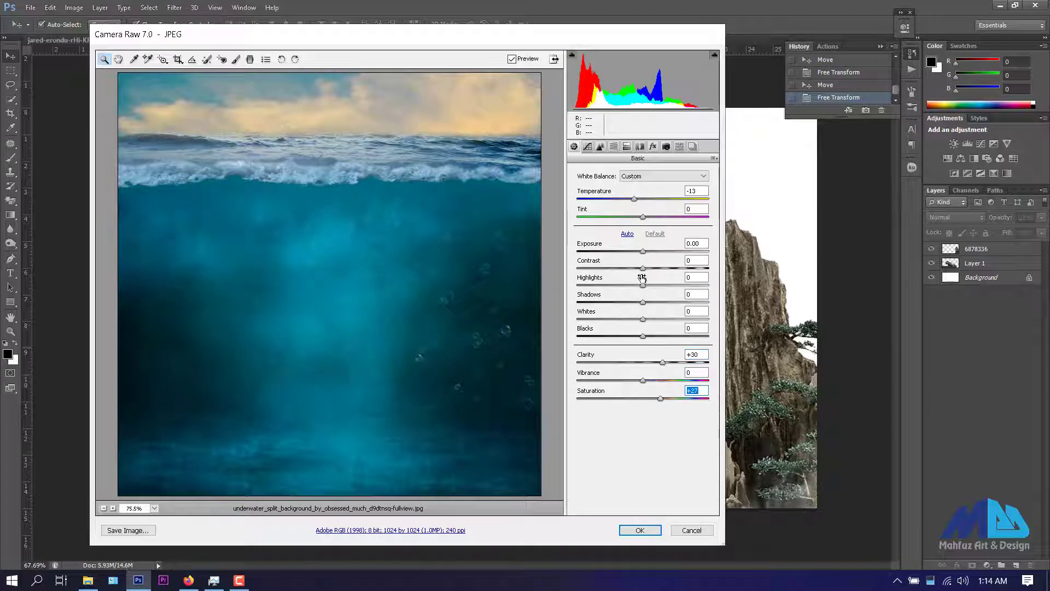
mouse_move(642, 268)
mouse_down()
mouse_move(670, 269)
mouse_move(664, 285)
mouse_up()
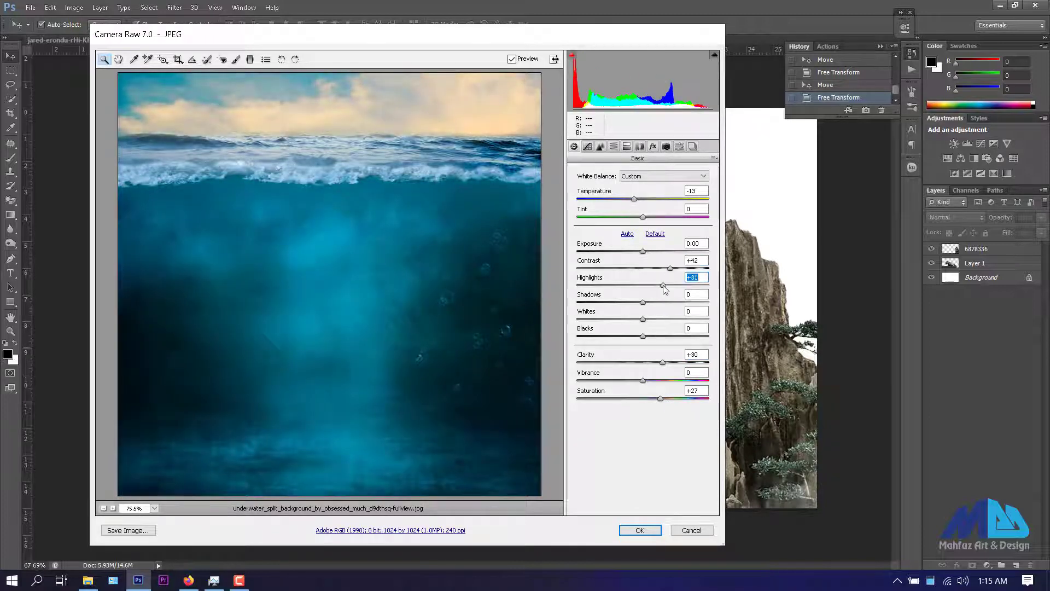
drag(634, 198, 628, 199)
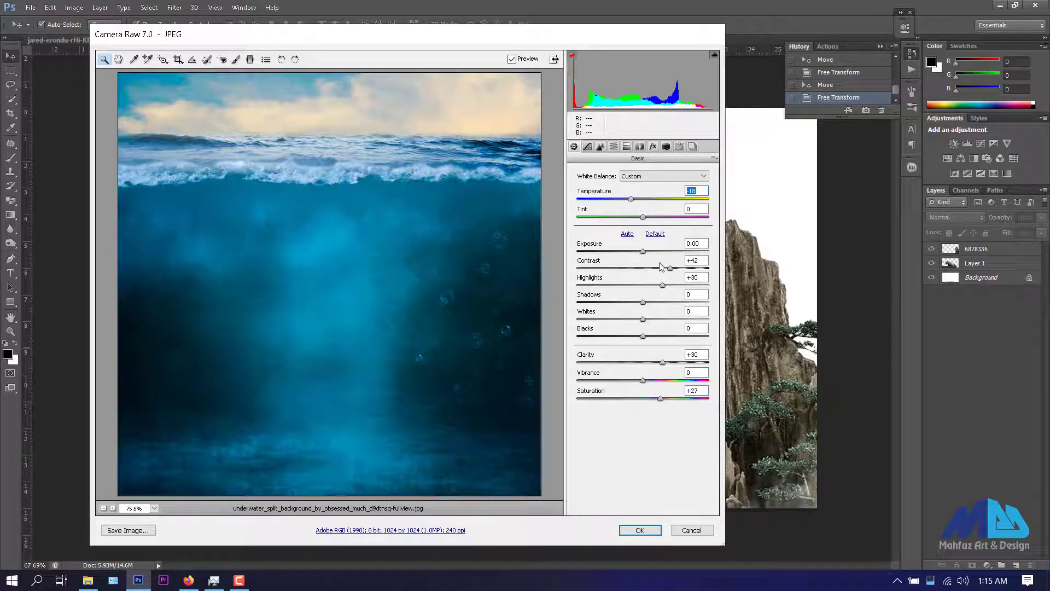
key(Return)
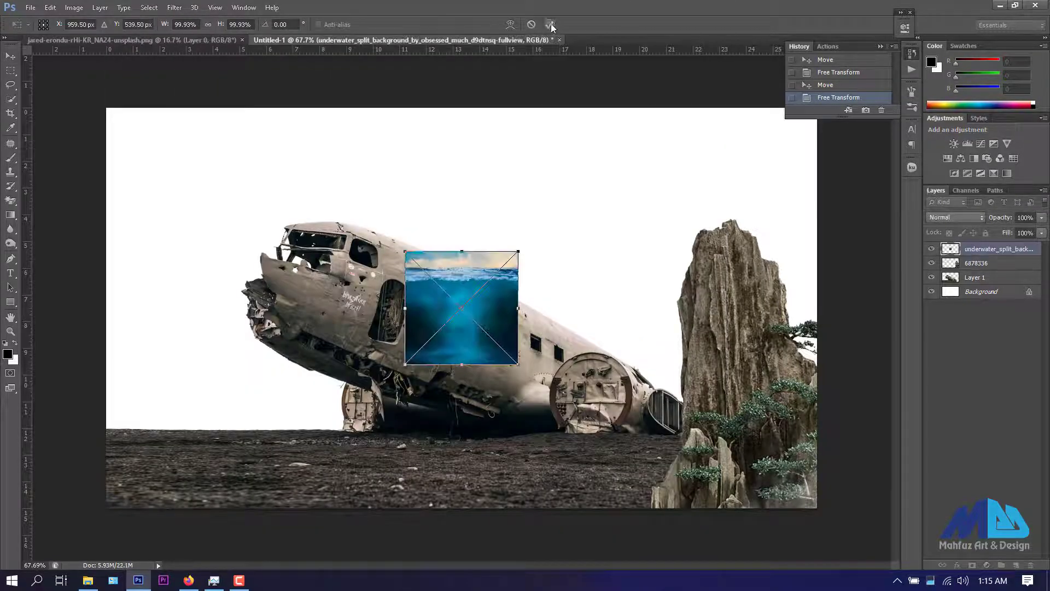
- Enlarge the placed underwater image to about 322% and rasterize its layer
click(549, 24)
key(ctrl+t)
drag(518, 364, 674, 462)
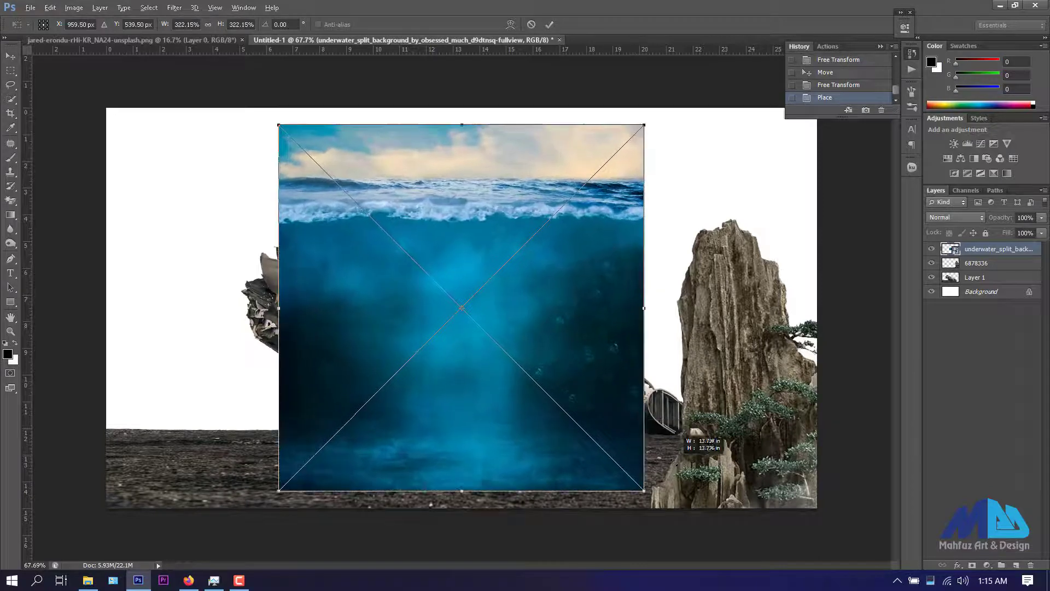
key(Return)
right_click(964, 251)
click(837, 236)
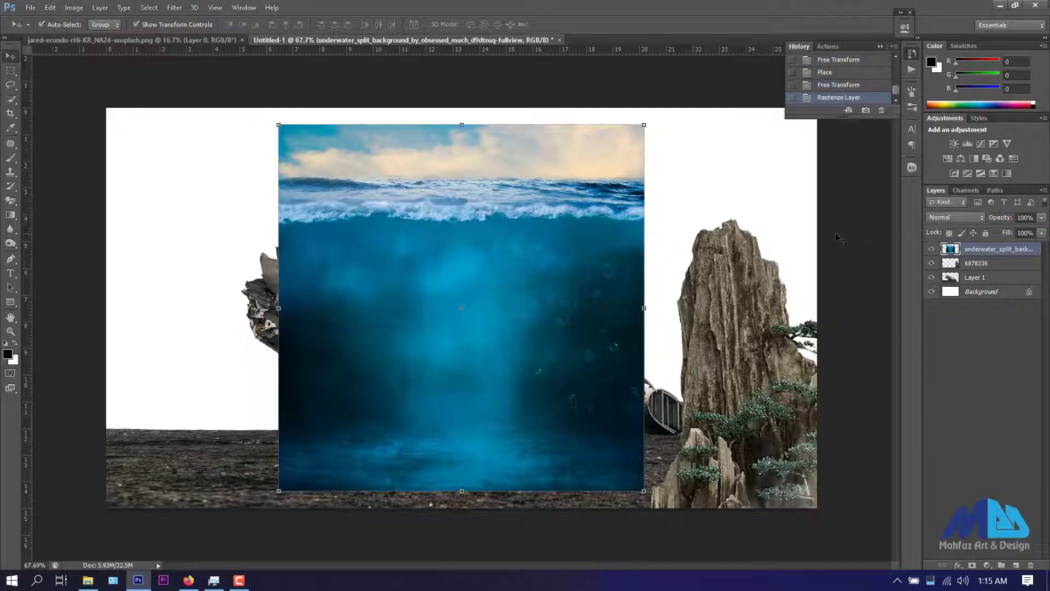
- Stretch the underwater image across the full canvas width, edge to edge
drag(504, 240, 420, 336)
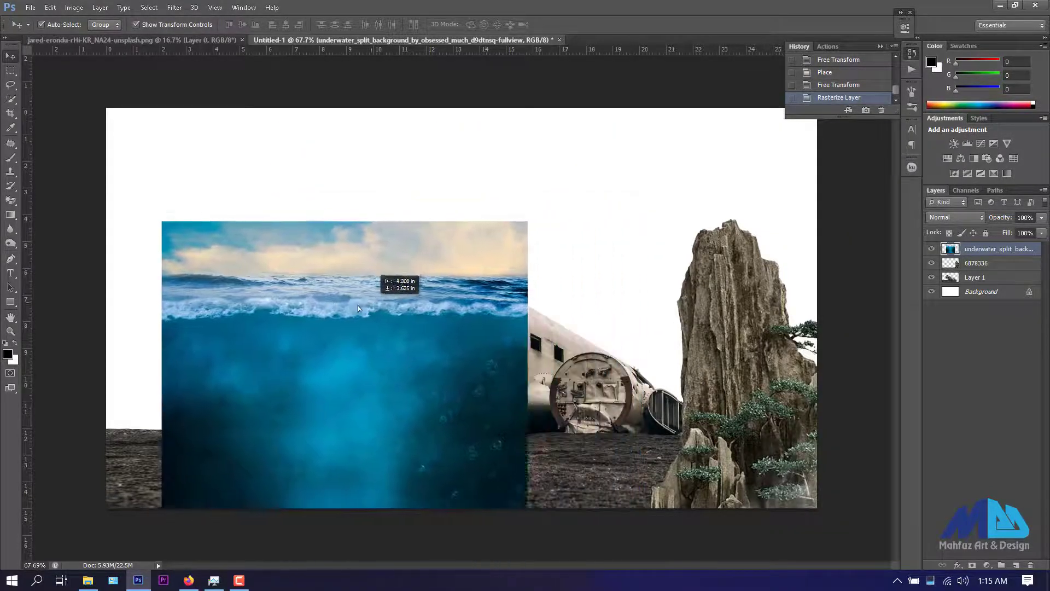
drag(560, 222, 671, 110)
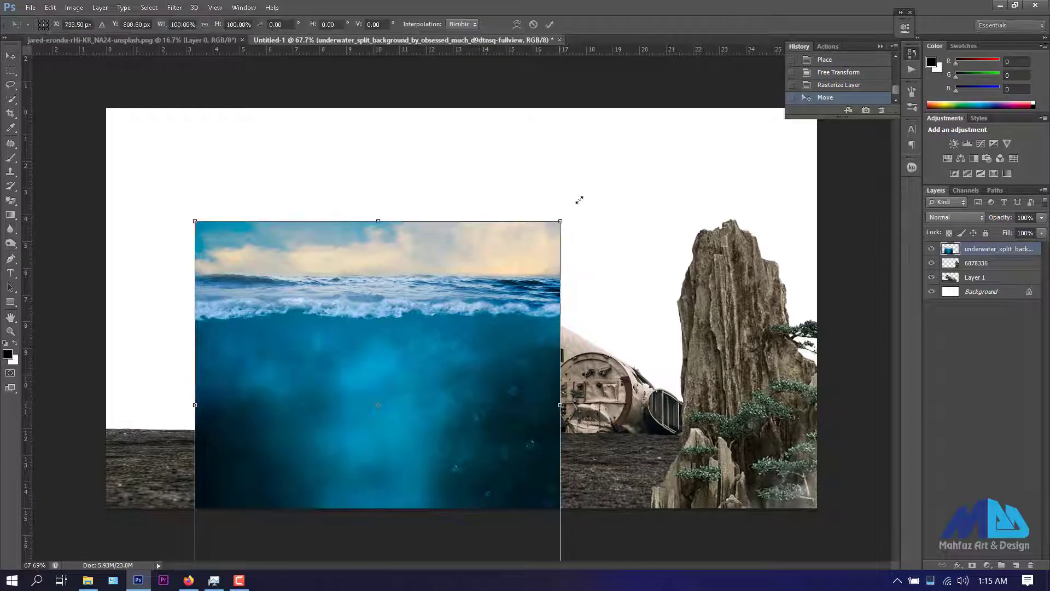
drag(675, 348, 819, 337)
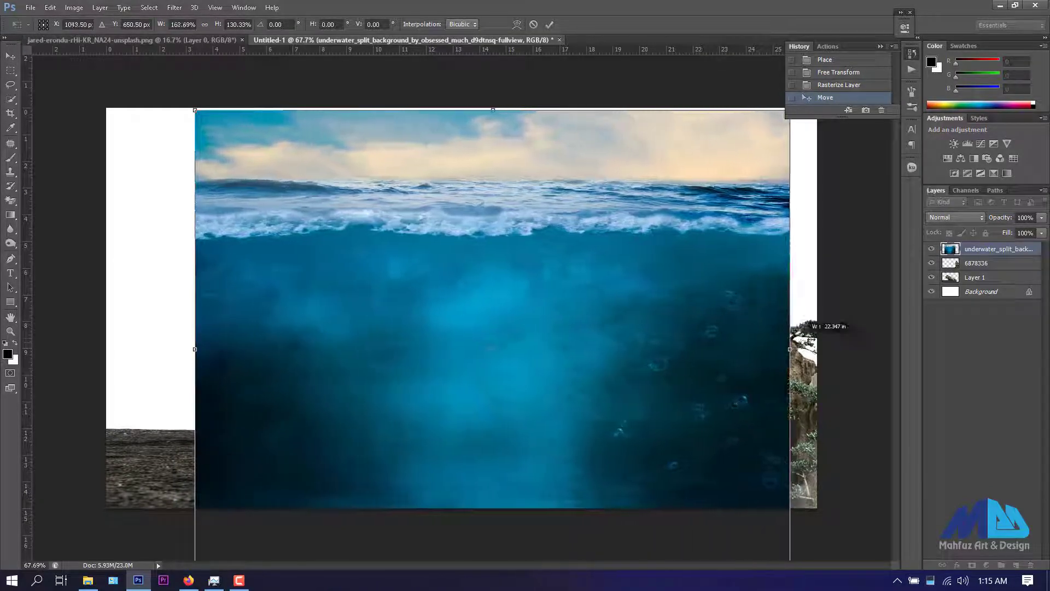
drag(195, 354, 106, 350)
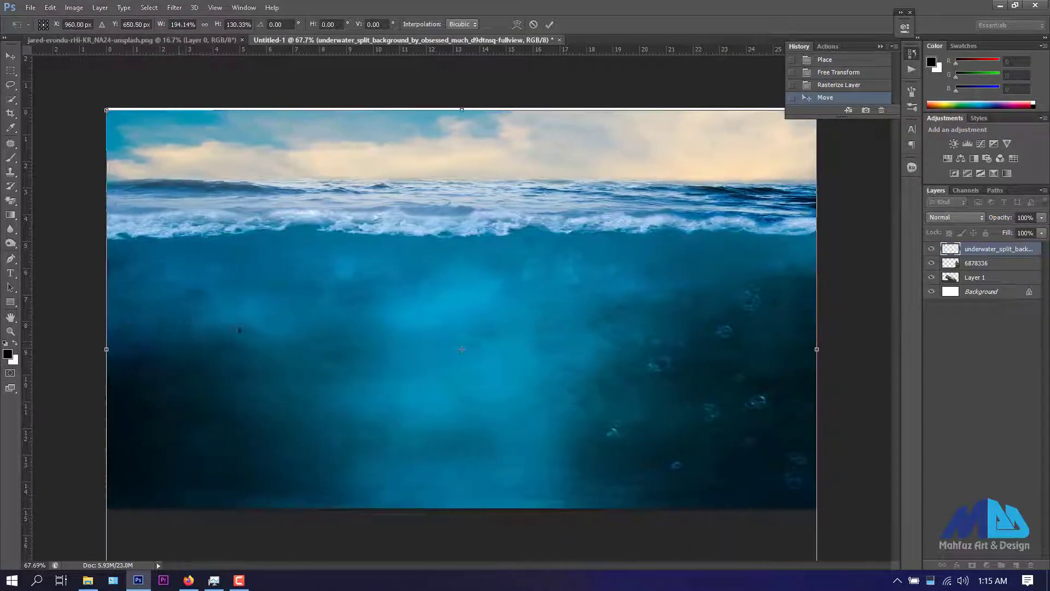
drag(363, 290, 363, 366)
drag(465, 192, 465, 144)
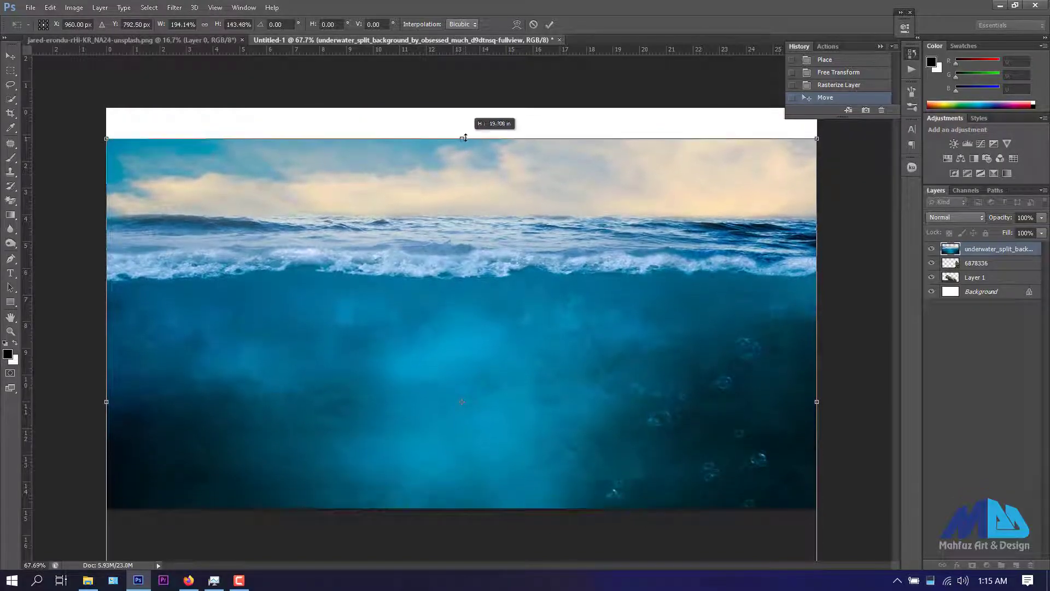
key(Return)
- Lower the underwater image so its waves sit mid-canvas, scaling it up slightly
drag(501, 255, 472, 326)
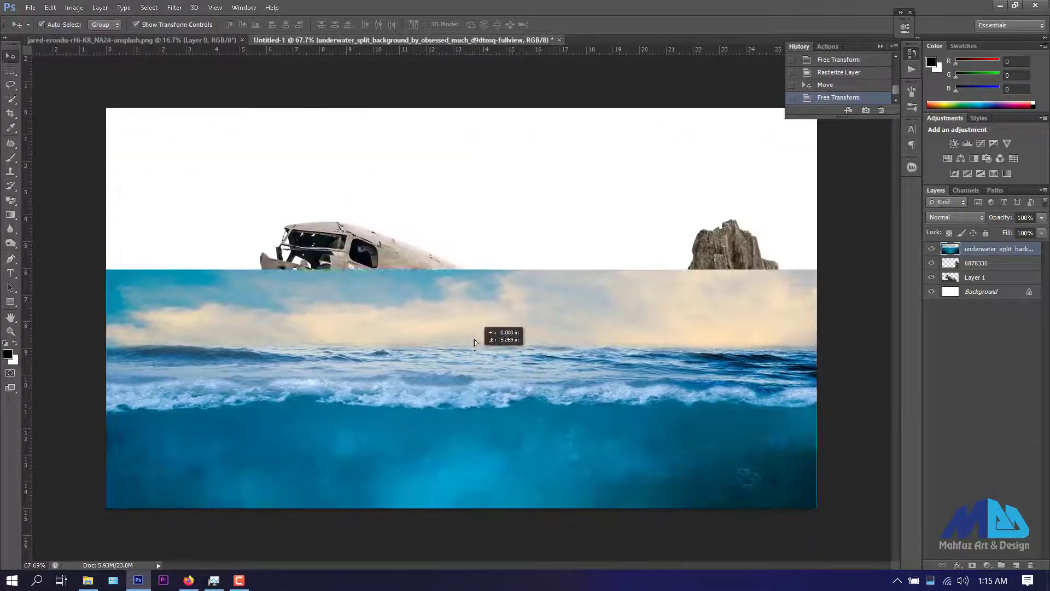
key(ctrl+t)
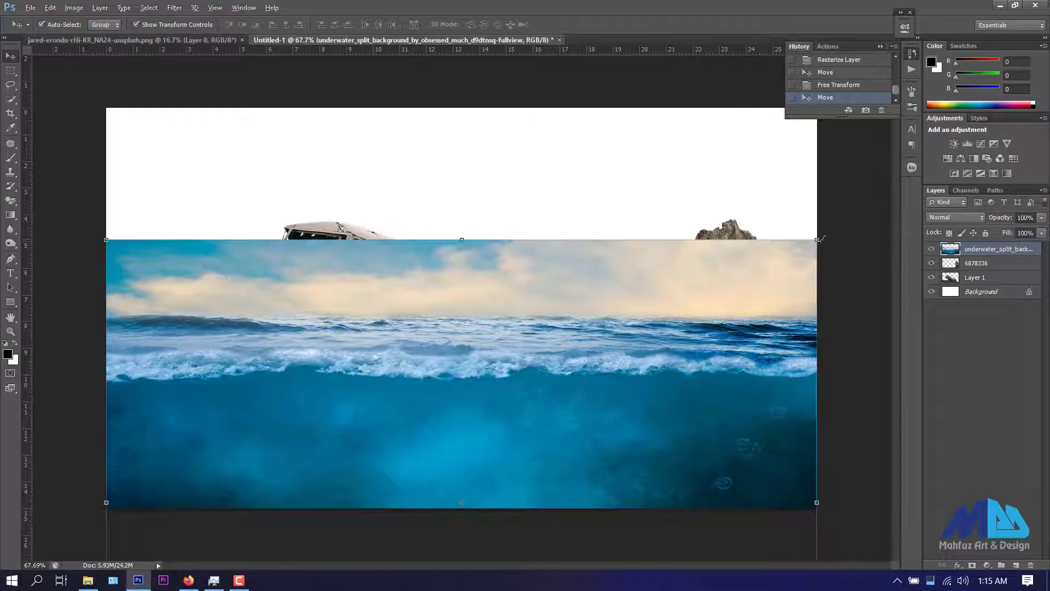
drag(817, 241, 821, 236)
key(Return)
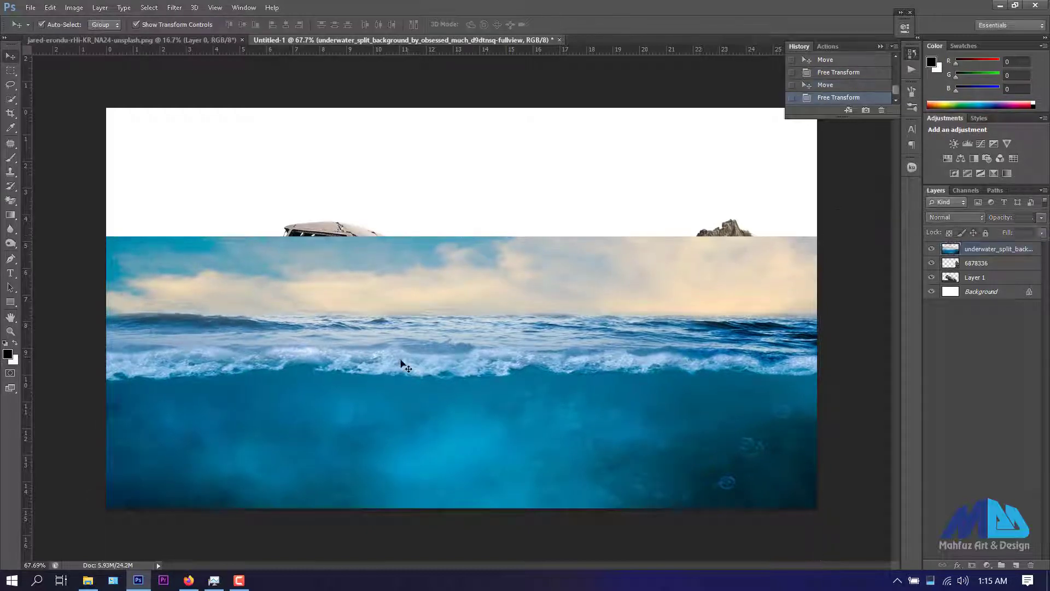
- Quick-select the wave band, including its crests, and mask the underwater layer to it
click(10, 202)
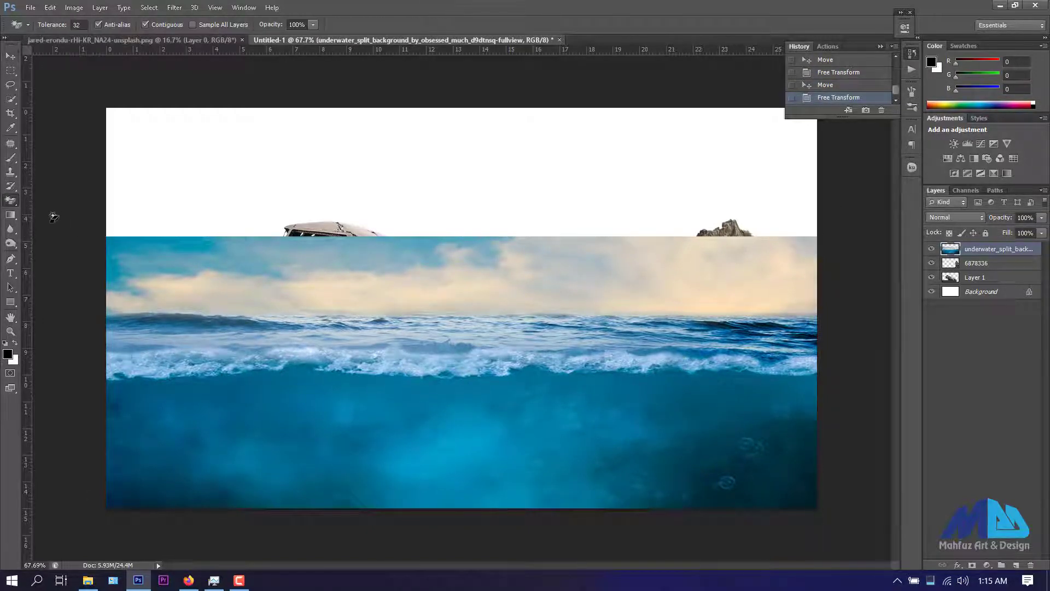
click(10, 99)
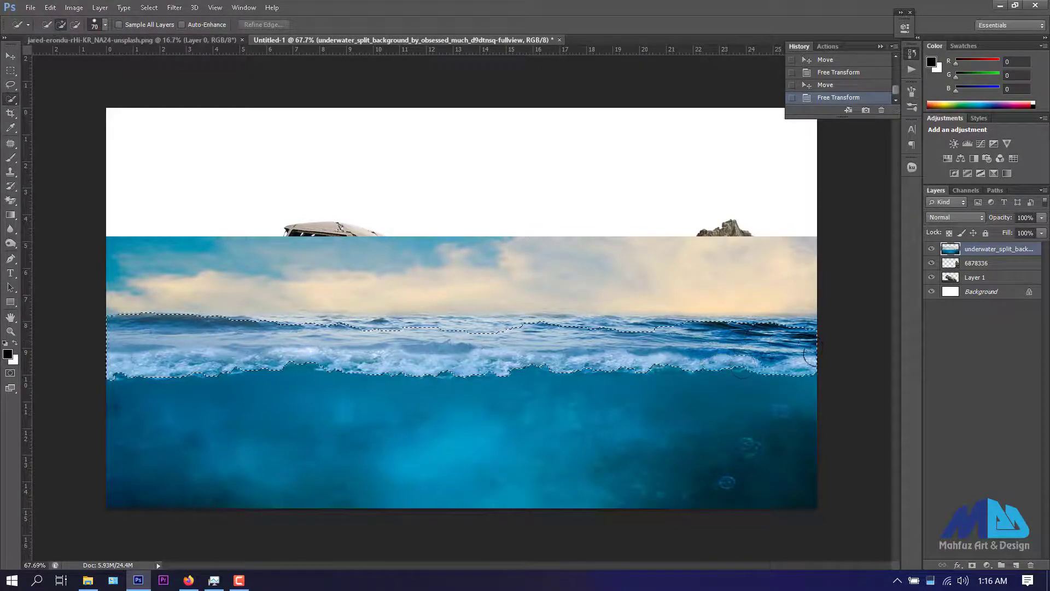
drag(754, 340, 245, 325)
key(ctrl+z)
key(z)
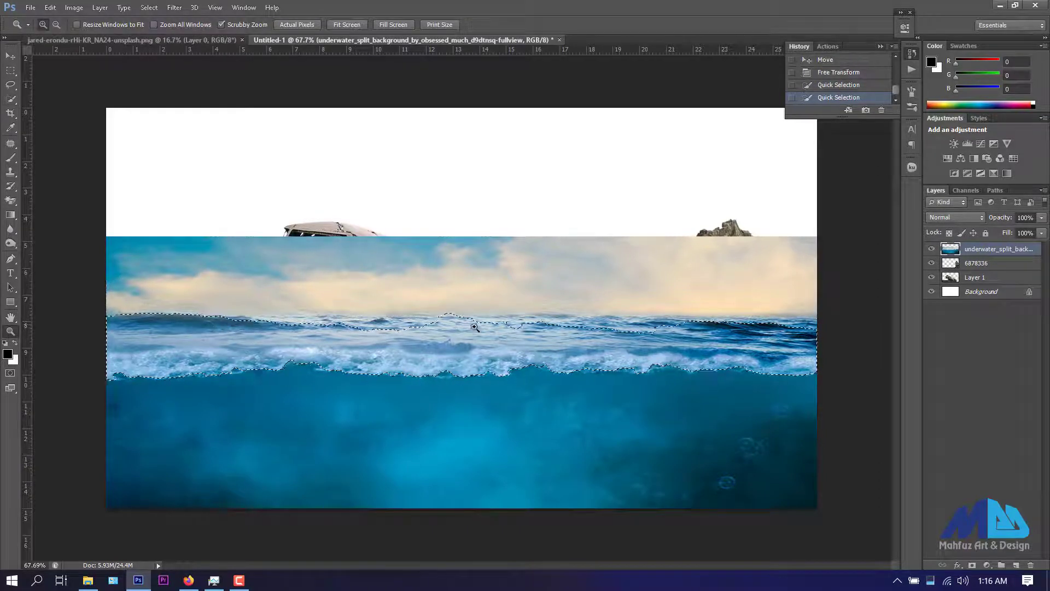
key(w)
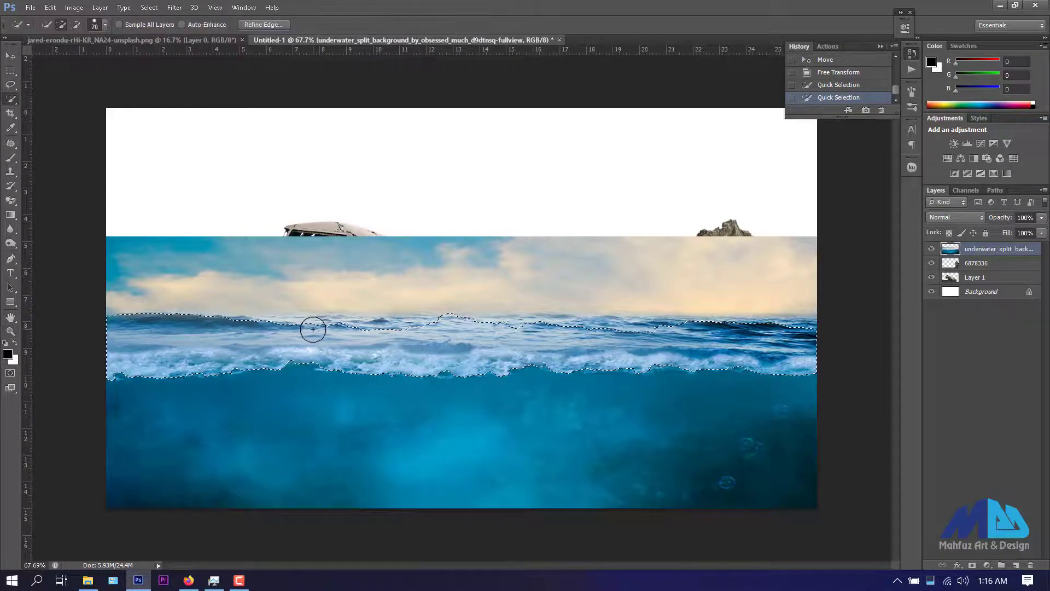
drag(311, 328, 342, 335)
drag(499, 334, 770, 336)
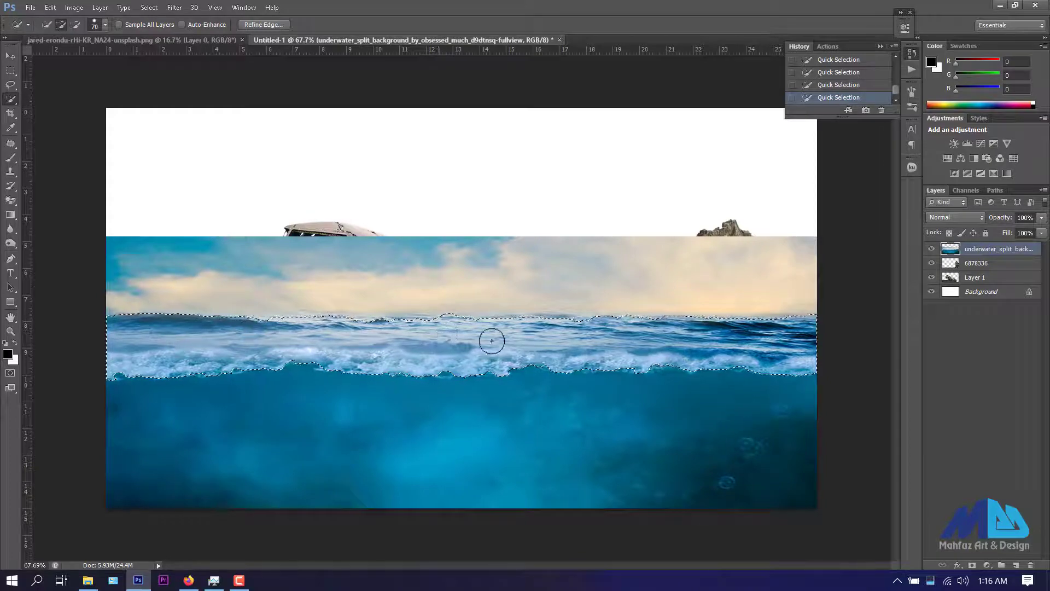
click(971, 565)
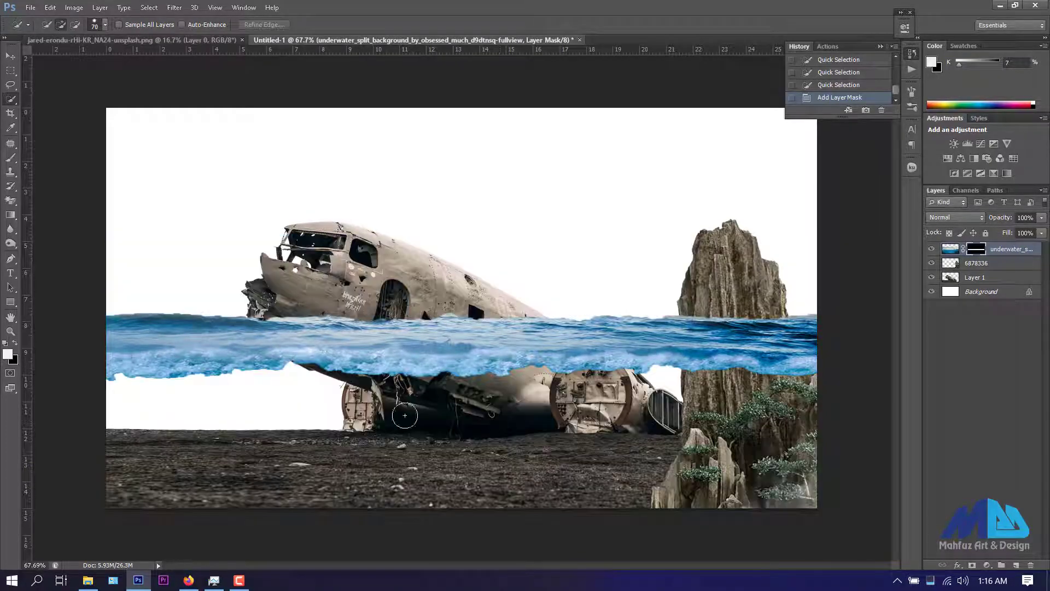
- Raise the water layer's wave band slightly with the Move tool
click(11, 55)
click(950, 249)
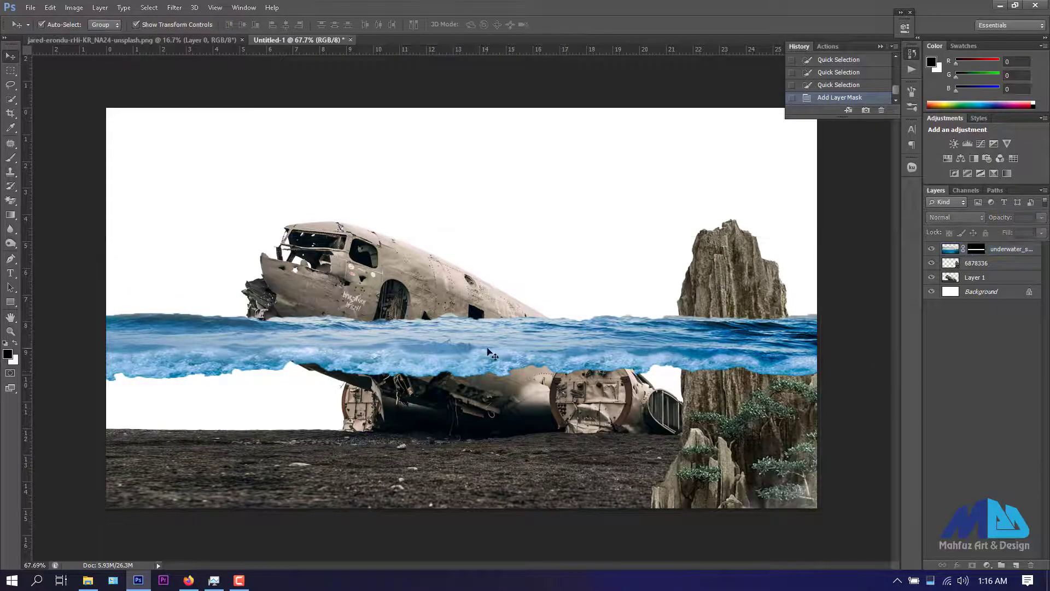
mouse_move(493, 349)
mouse_down()
mouse_move(494, 335)
mouse_move(488, 347)
mouse_up()
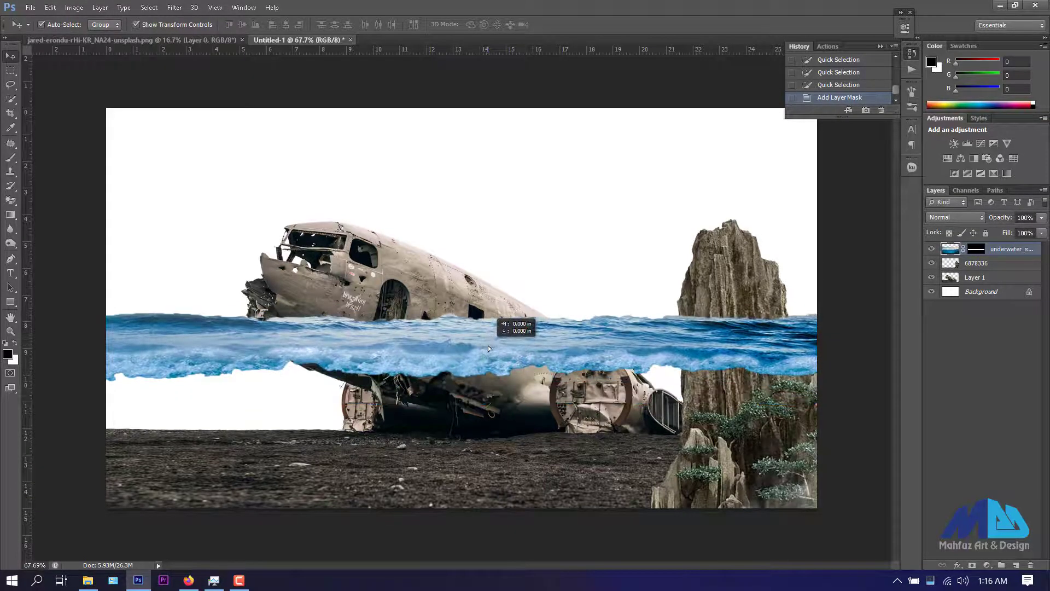
- Nudge Layer 1 with the plane and ground down a few pixels
click(468, 481)
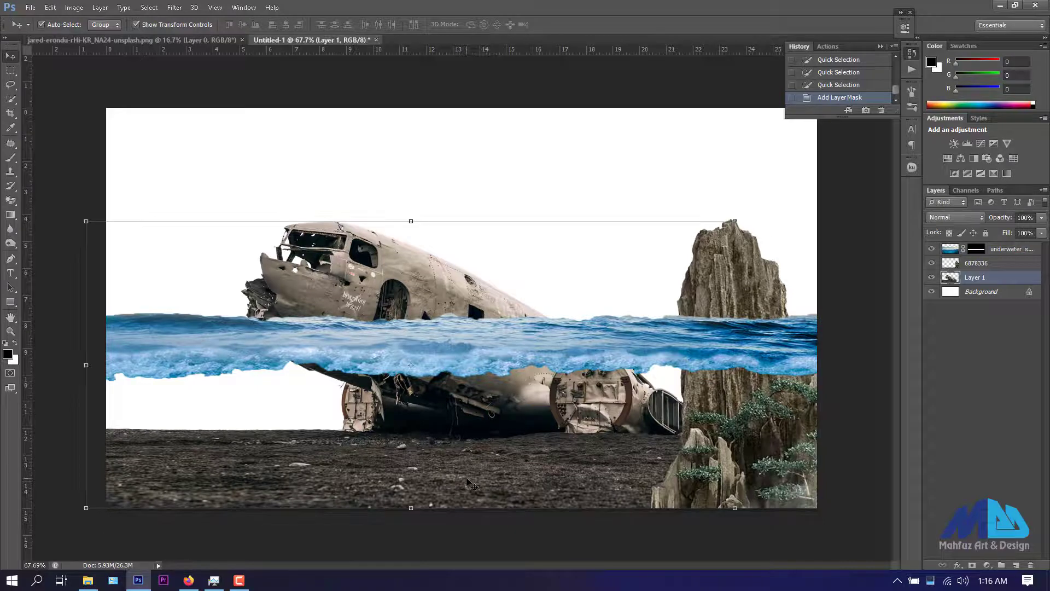
key(Down)
key(w)
key(v)
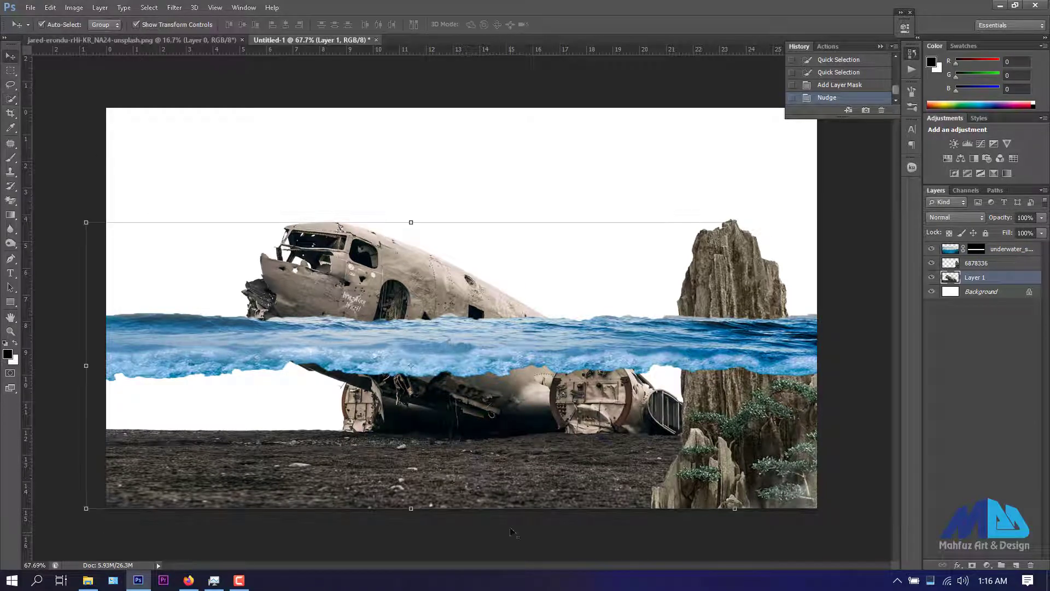
key(Down)
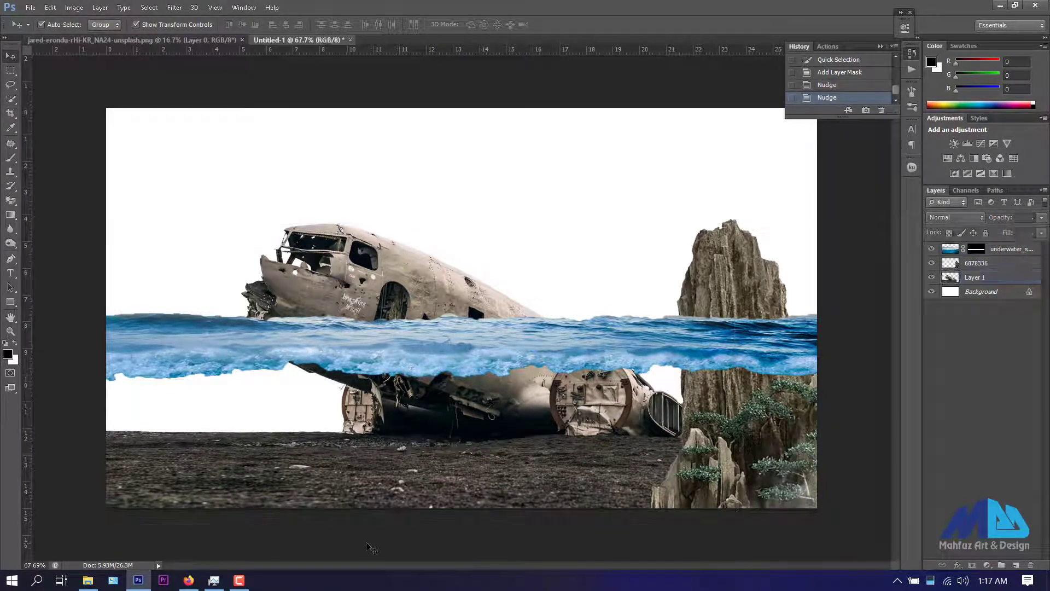
- Draw a rectangular selection over the canvas area below the waves
click(377, 541)
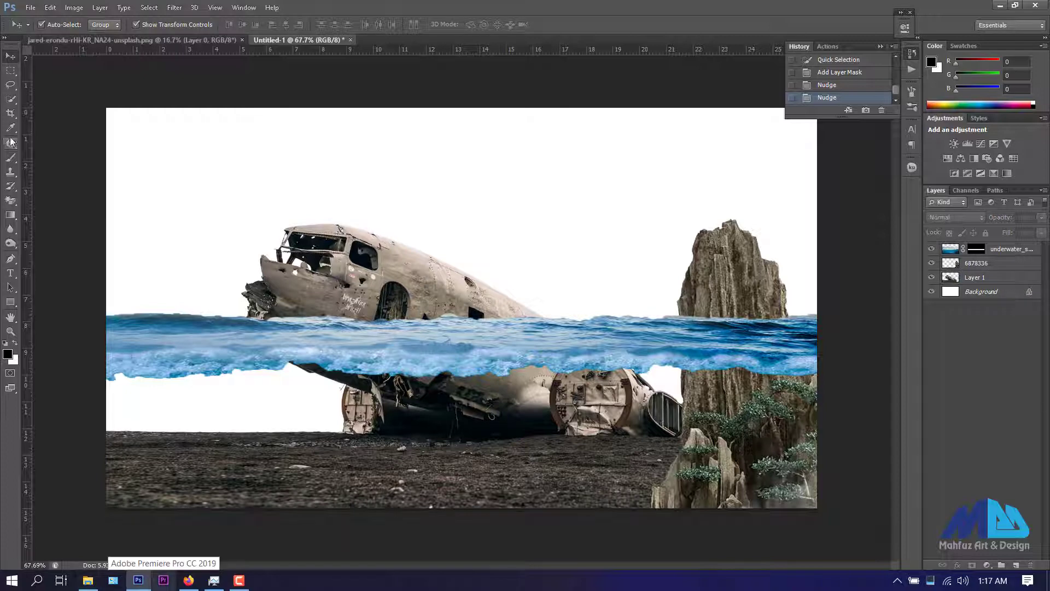
click(6, 75)
drag(102, 357, 861, 511)
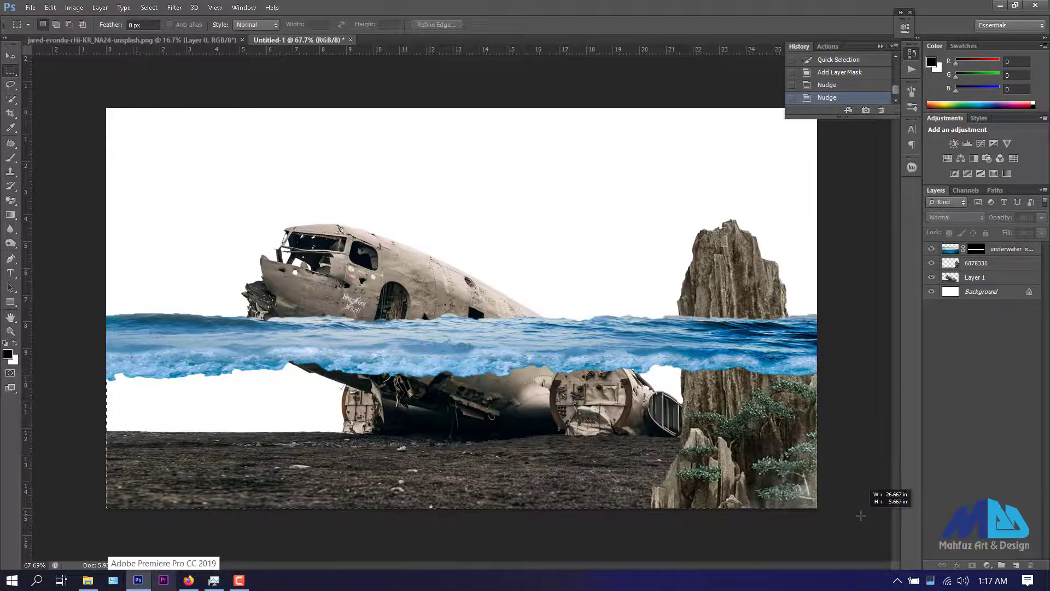
- Add a dark blue Solid Color fill layer above the 6878336 rock layer
click(986, 565)
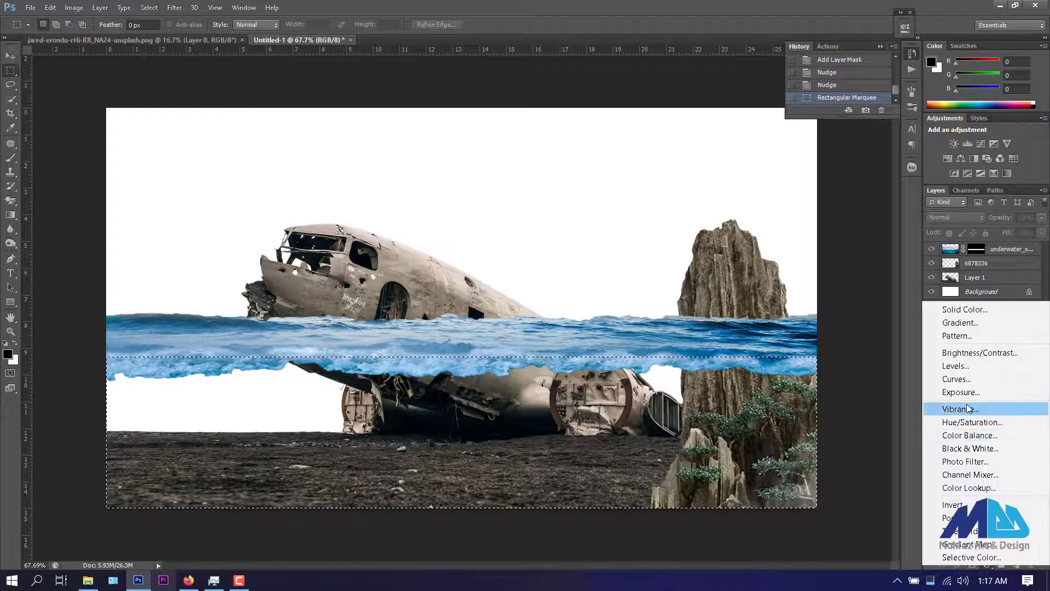
click(984, 263)
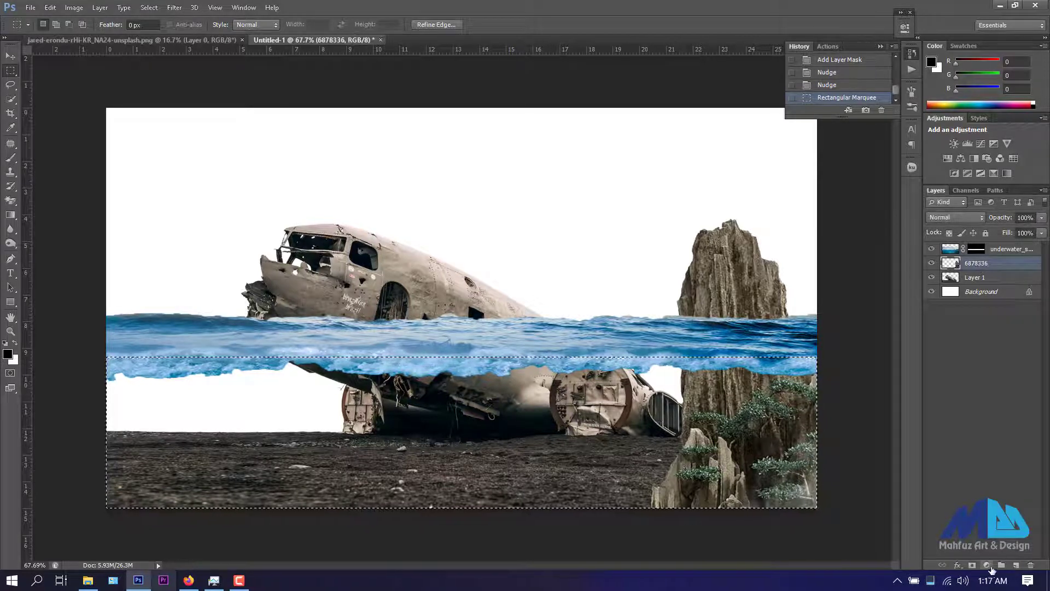
click(986, 565)
click(962, 310)
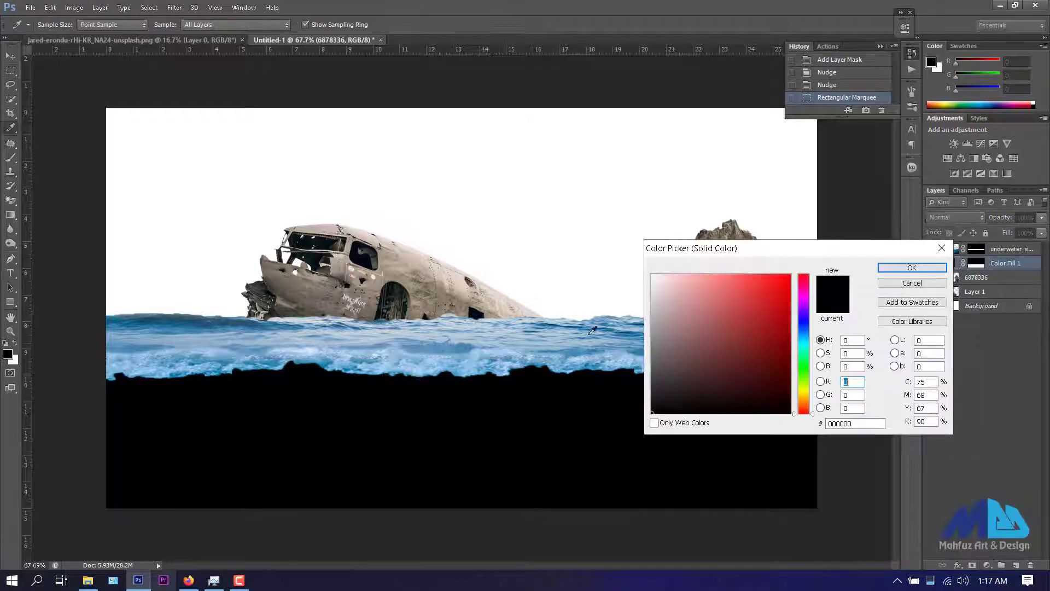
click(643, 347)
click(790, 284)
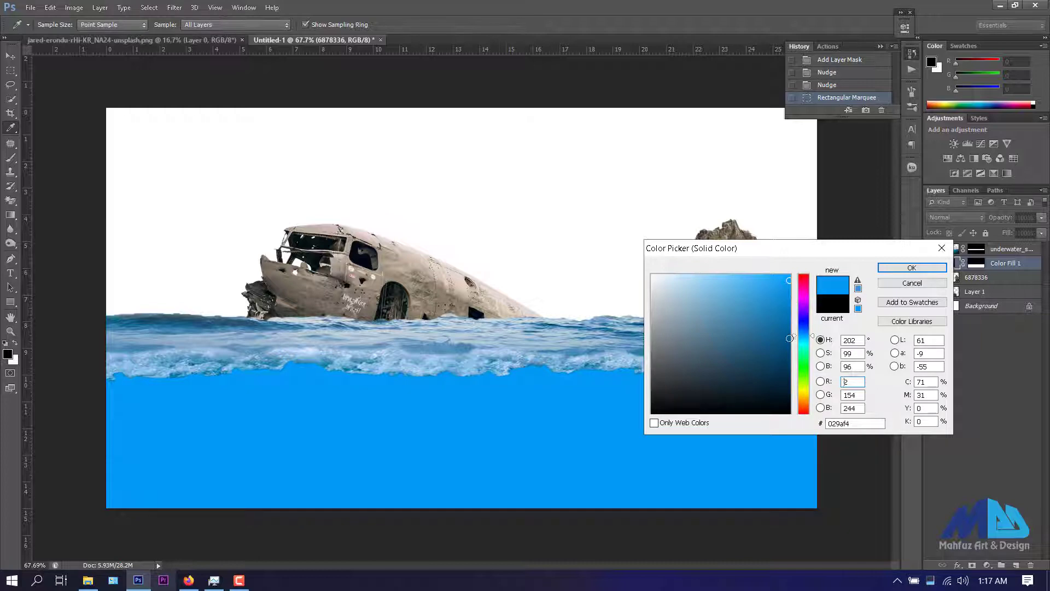
click(789, 338)
click(912, 268)
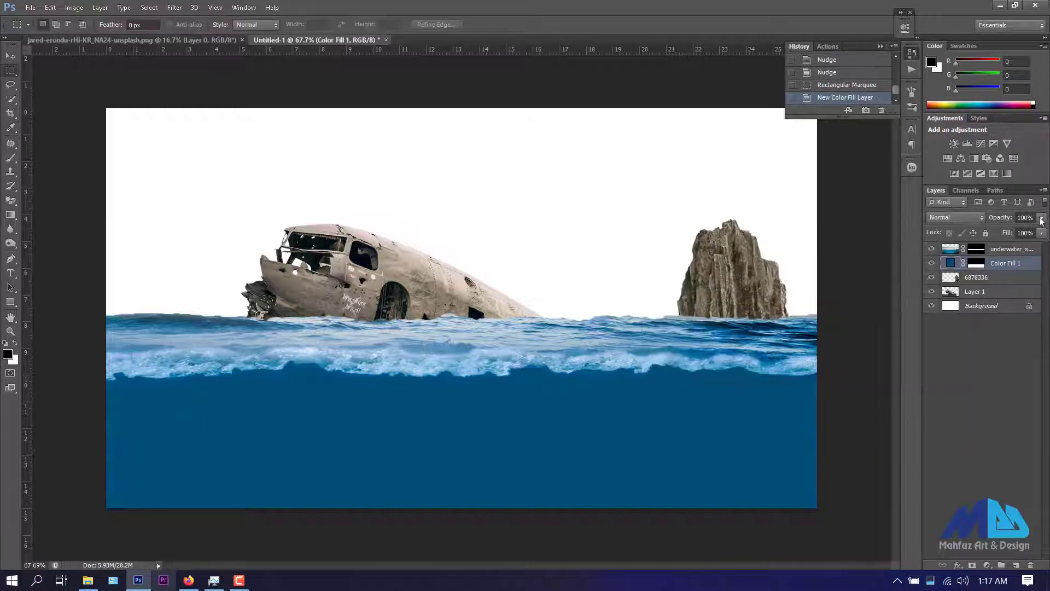
- Darken the fill blue further and set Color Fill 1 opacity to 61%
click(1041, 217)
drag(1023, 230, 1013, 229)
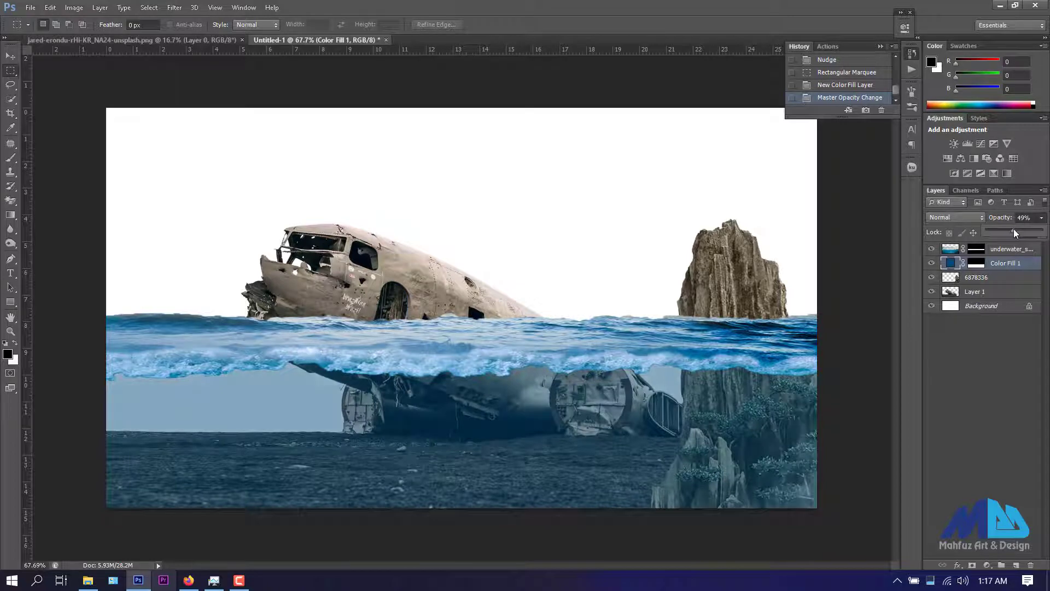
double_click(951, 263)
mouse_move(787, 334)
mouse_down()
mouse_move(784, 358)
mouse_move(788, 322)
mouse_up()
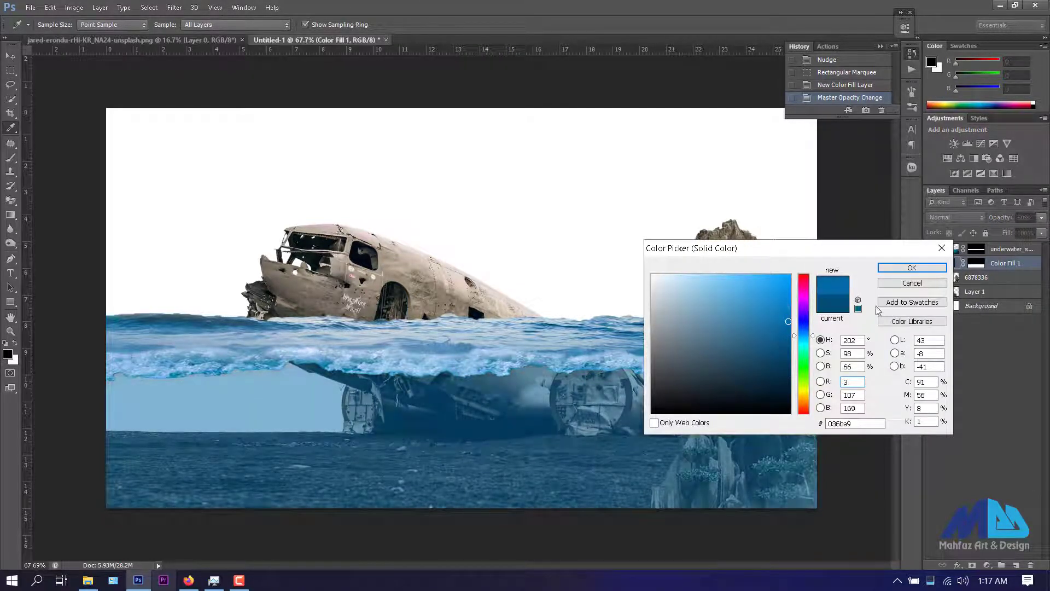
click(933, 271)
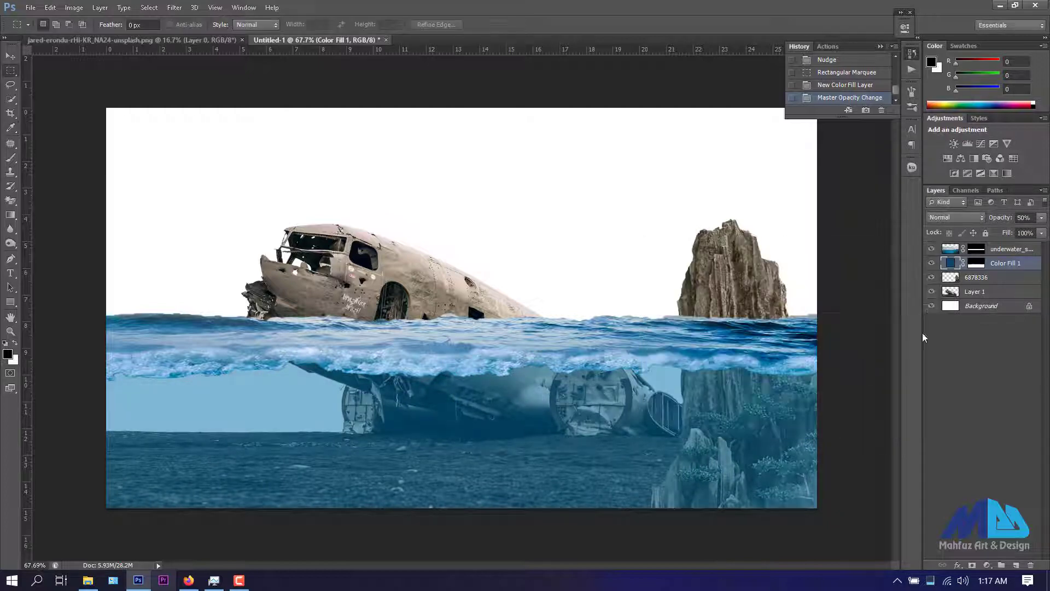
click(1041, 217)
drag(1016, 231, 1019, 231)
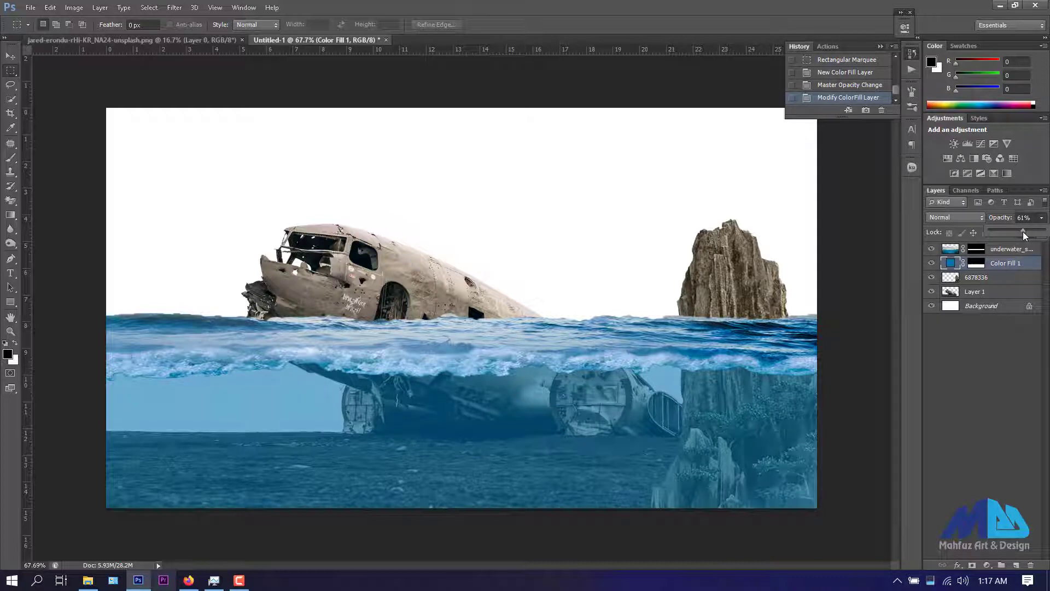
drag(1024, 234, 1023, 232)
click(10, 58)
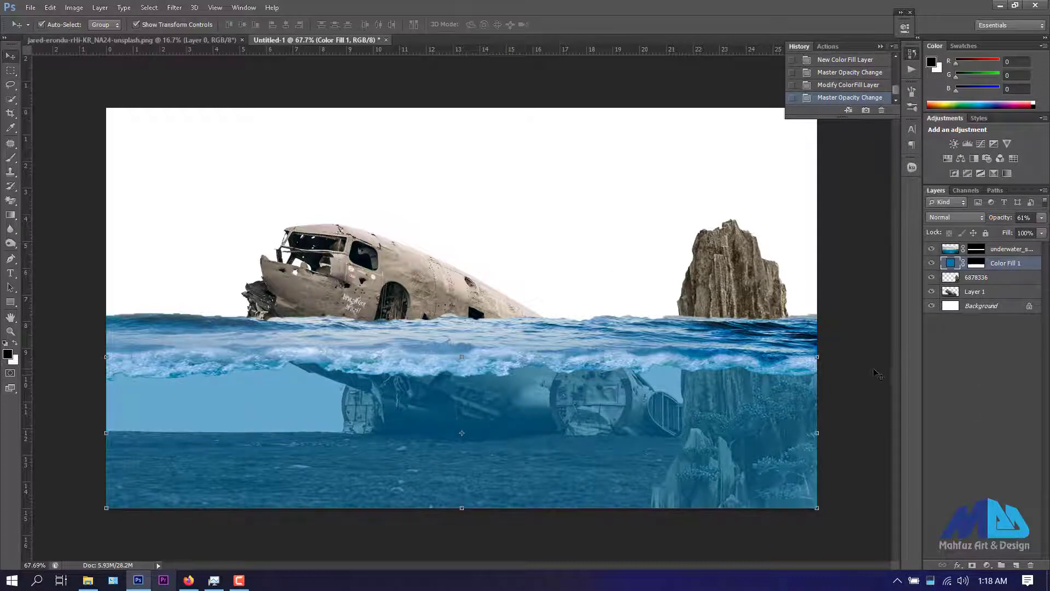
click(878, 374)
- Drag unnamed.jpg from the tutorial image folder into Photoshop
click(88, 580)
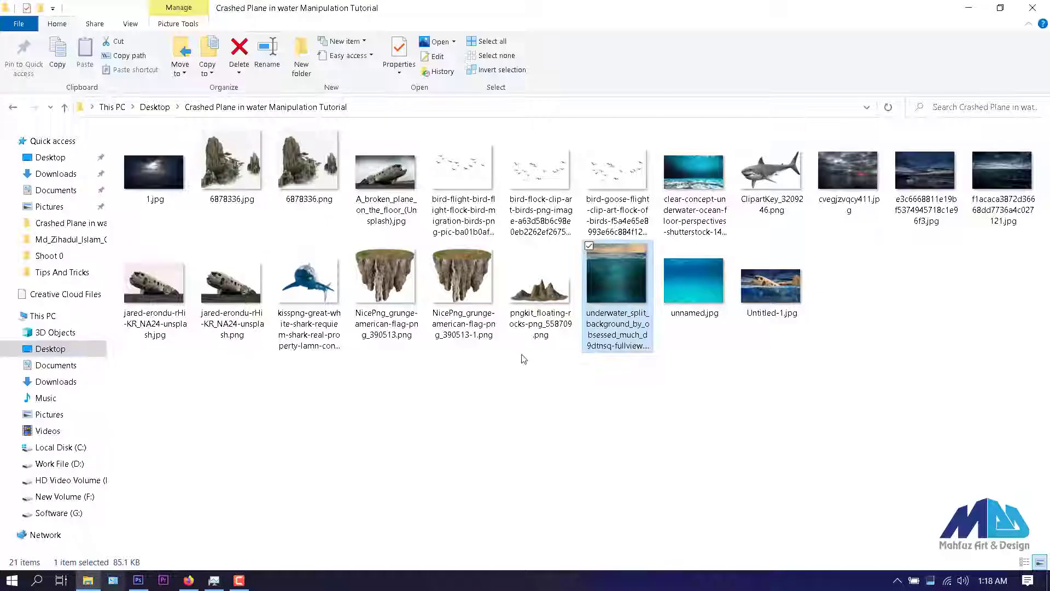
drag(686, 314, 750, 424)
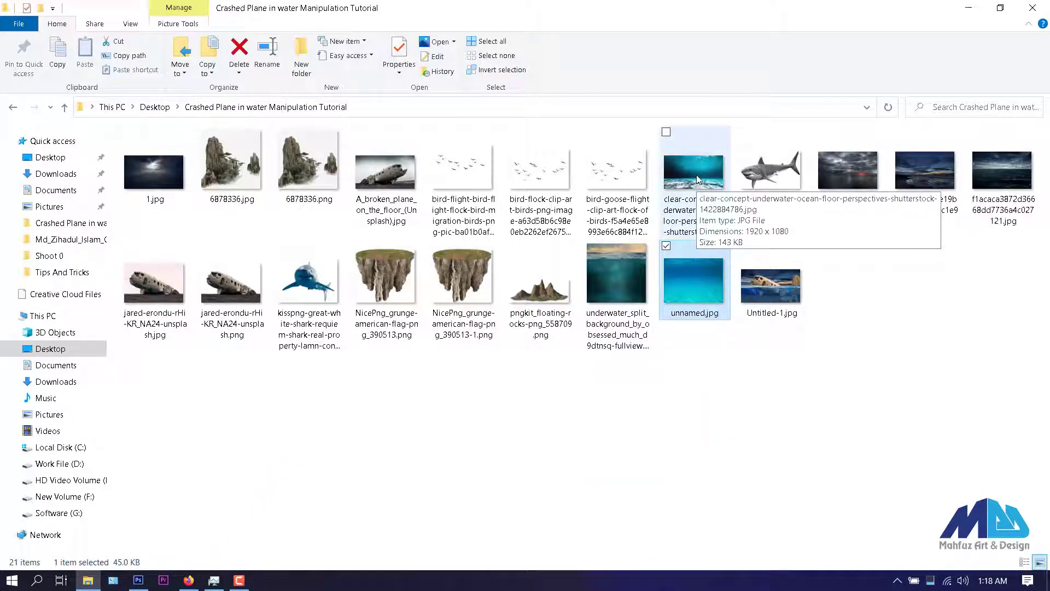
mouse_move(694, 298)
mouse_down()
mouse_move(608, 392)
mouse_move(402, 403)
mouse_up()
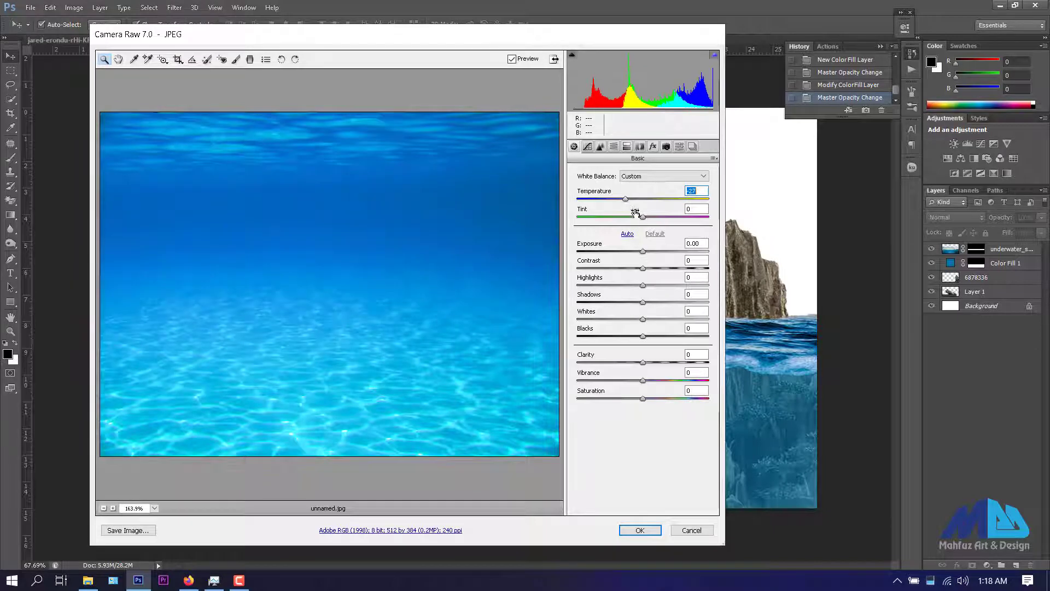
- Place unnamed.jpg enlarged, with Temperature -10 and boosted Clarity in Camera Raw
drag(651, 201, 637, 201)
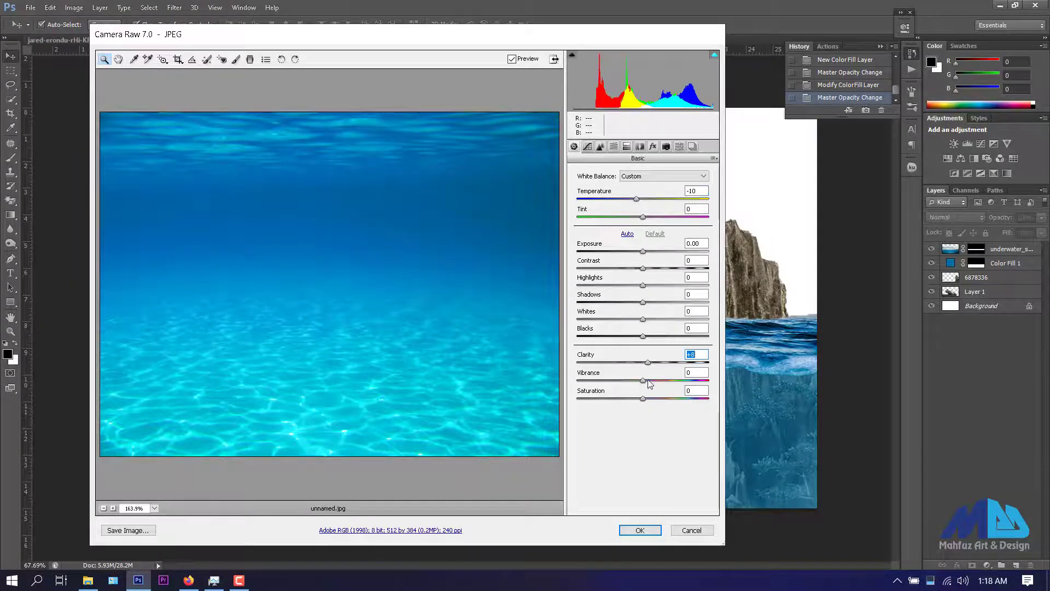
drag(643, 397, 649, 398)
click(640, 530)
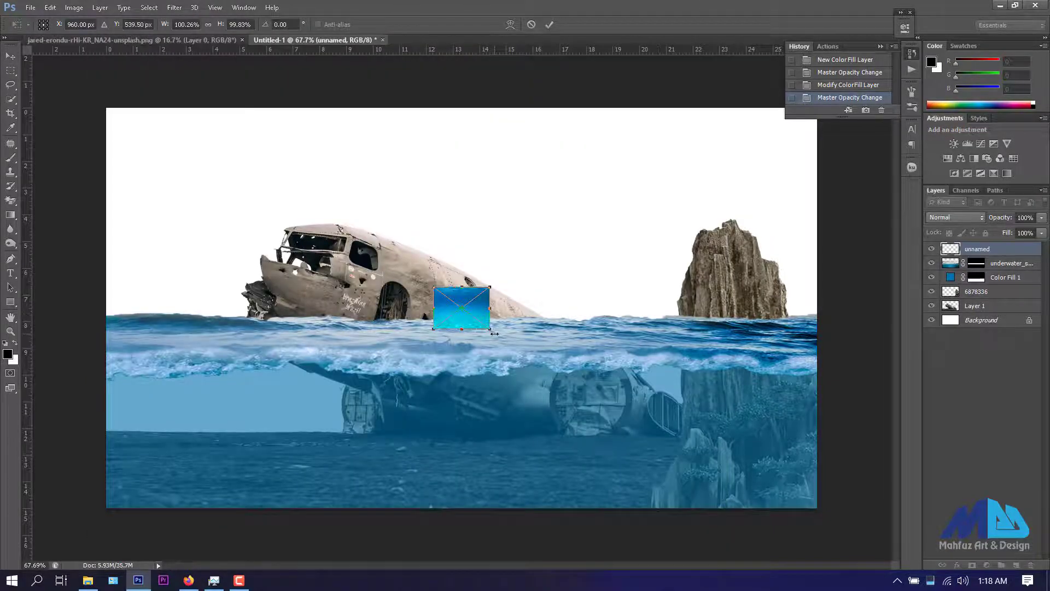
drag(494, 333, 712, 494)
click(549, 25)
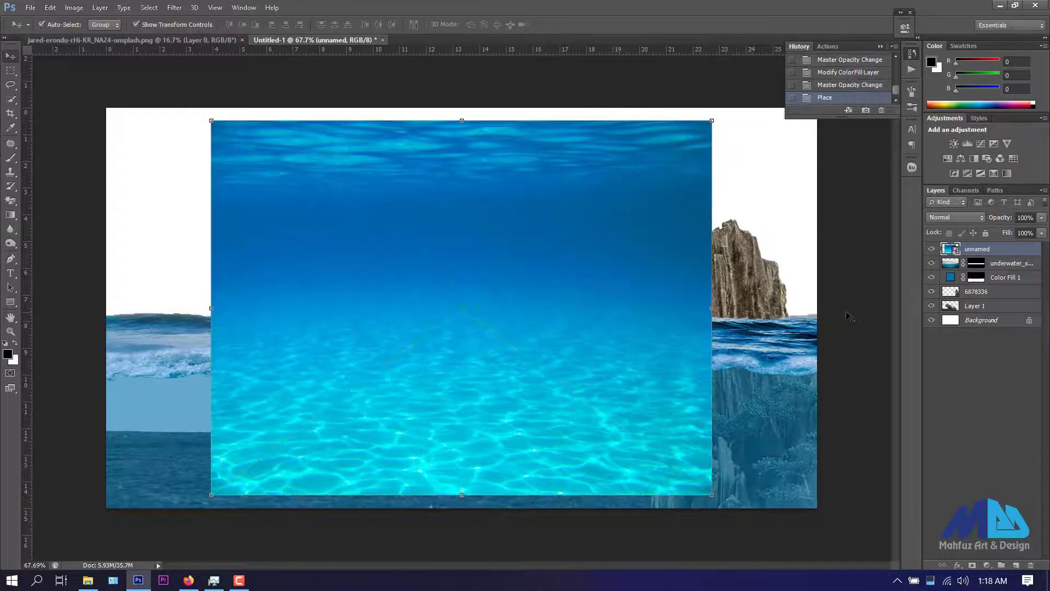
- Rasterize and trial the unnamed layer below Layer 1, then delete it for the clear-concept photo
right_click(978, 249)
click(837, 237)
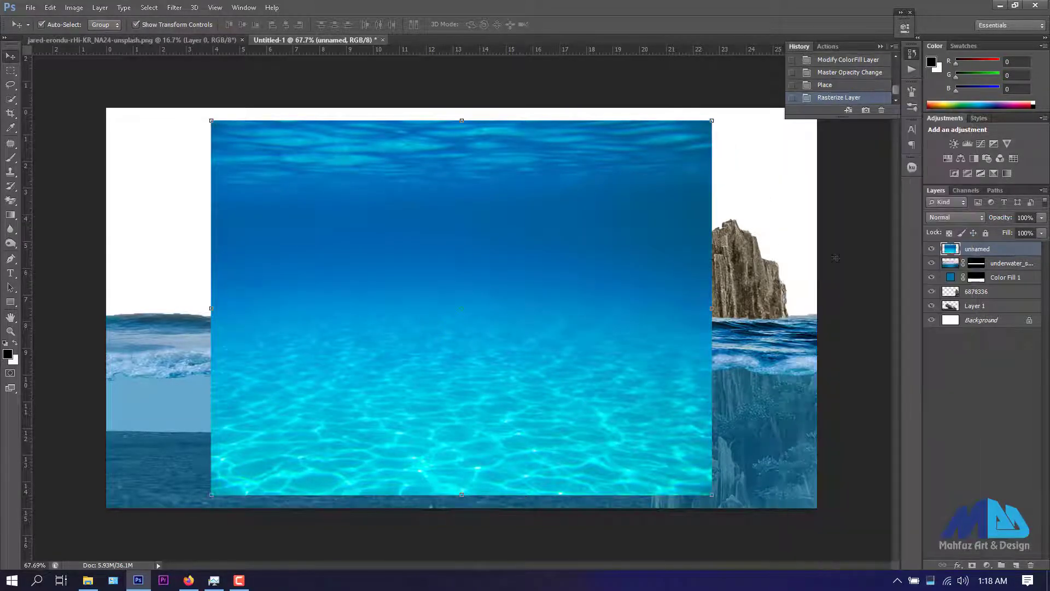
drag(957, 255, 963, 313)
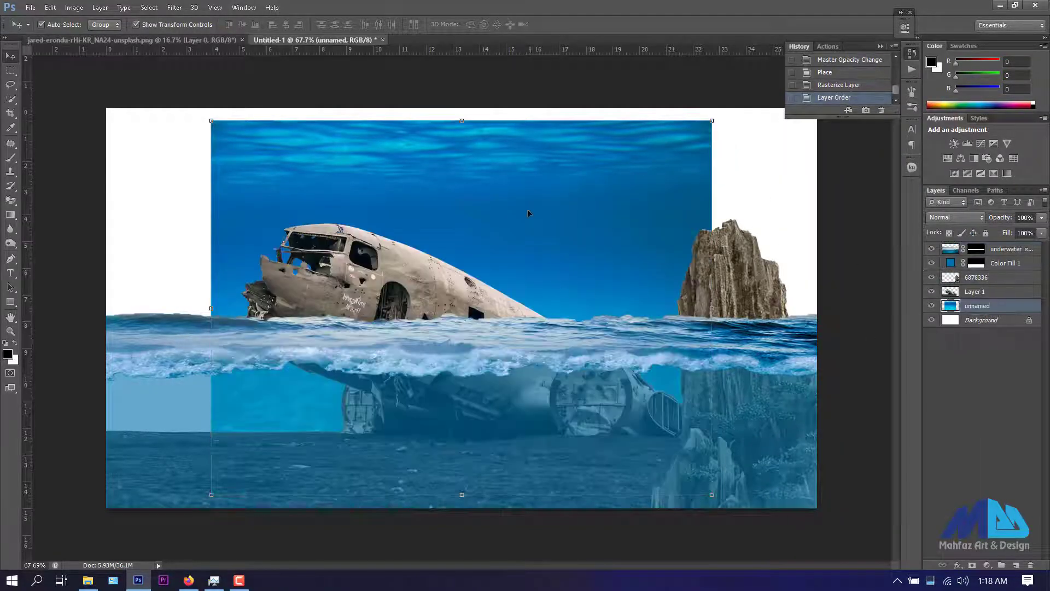
mouse_move(480, 182)
mouse_down()
mouse_move(429, 268)
mouse_move(458, 201)
mouse_up()
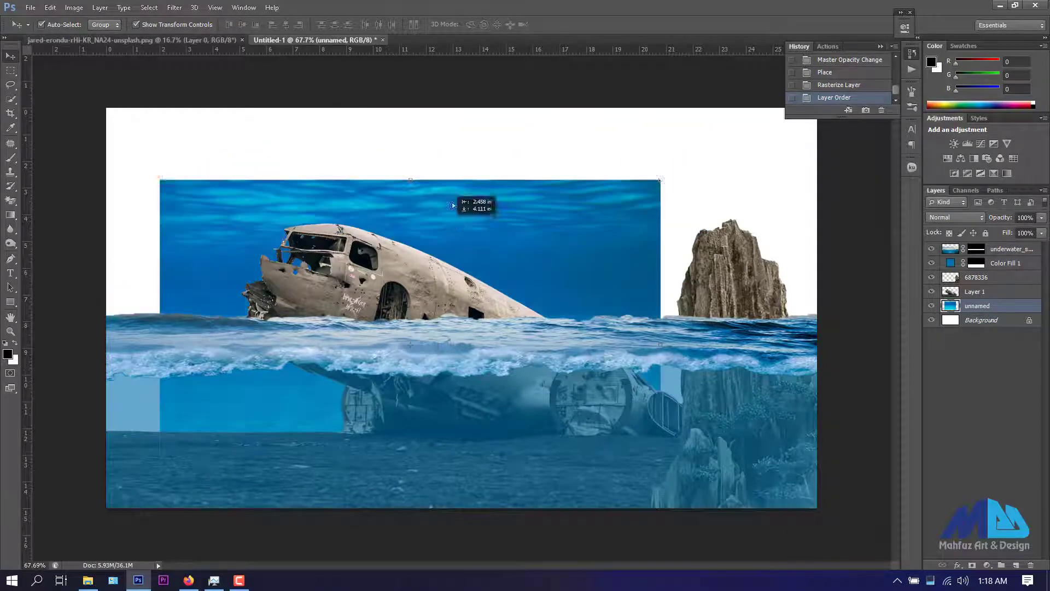
key(Delete)
click(88, 580)
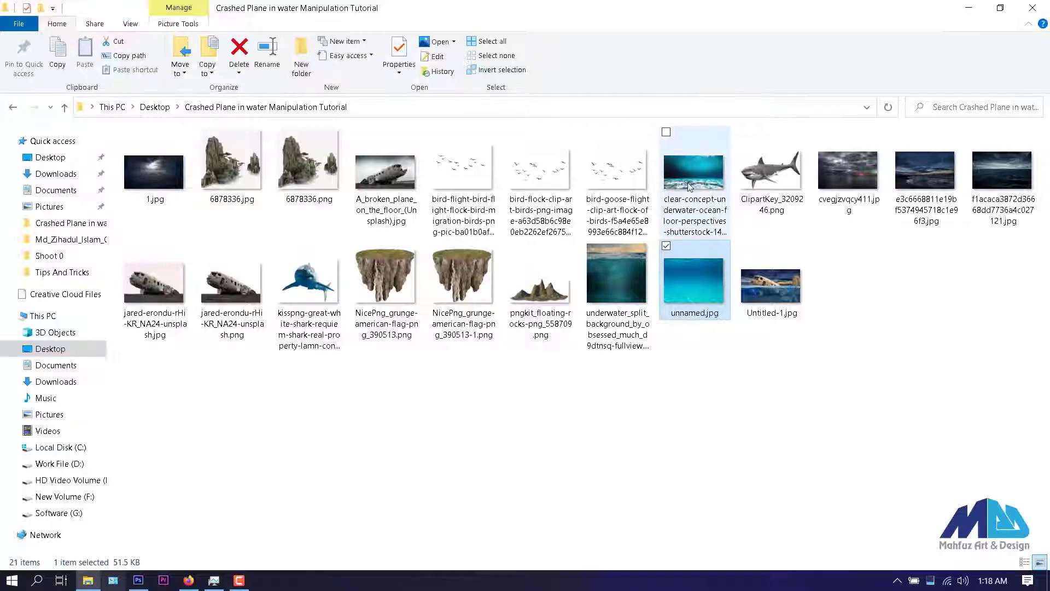
click(145, 581)
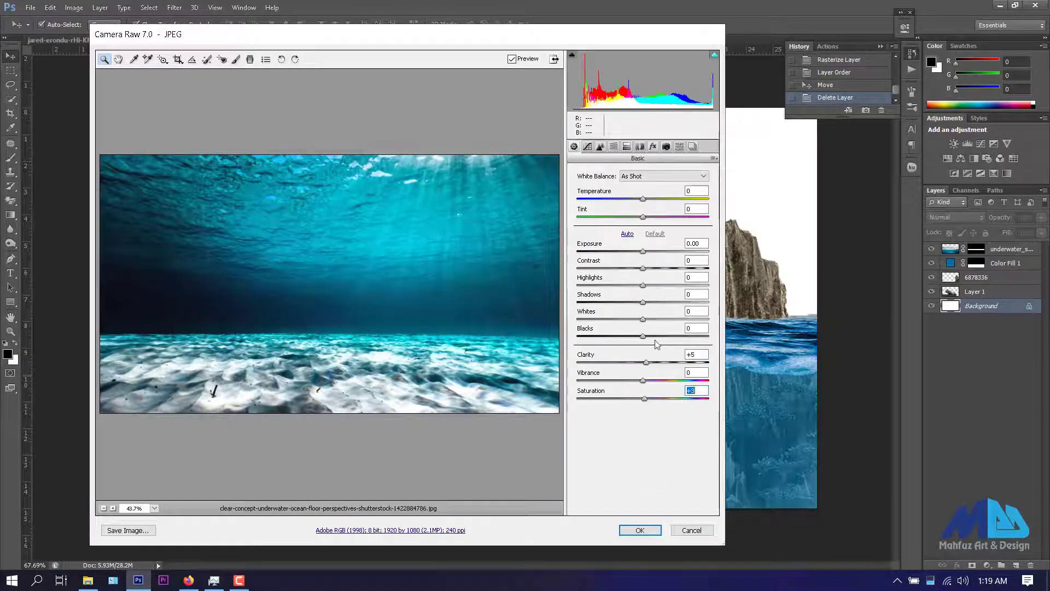
- Place the clear-concept photo scaled across the canvas, lowered below the waterline, and rasterized
click(640, 531)
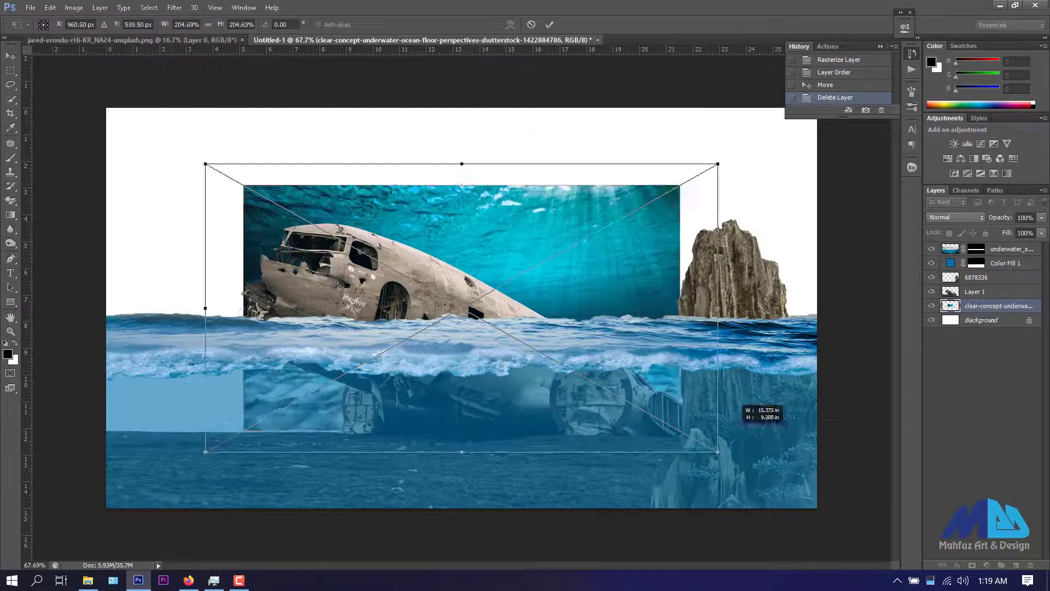
mouse_move(503, 317)
mouse_down()
mouse_move(794, 452)
mouse_move(822, 510)
mouse_up()
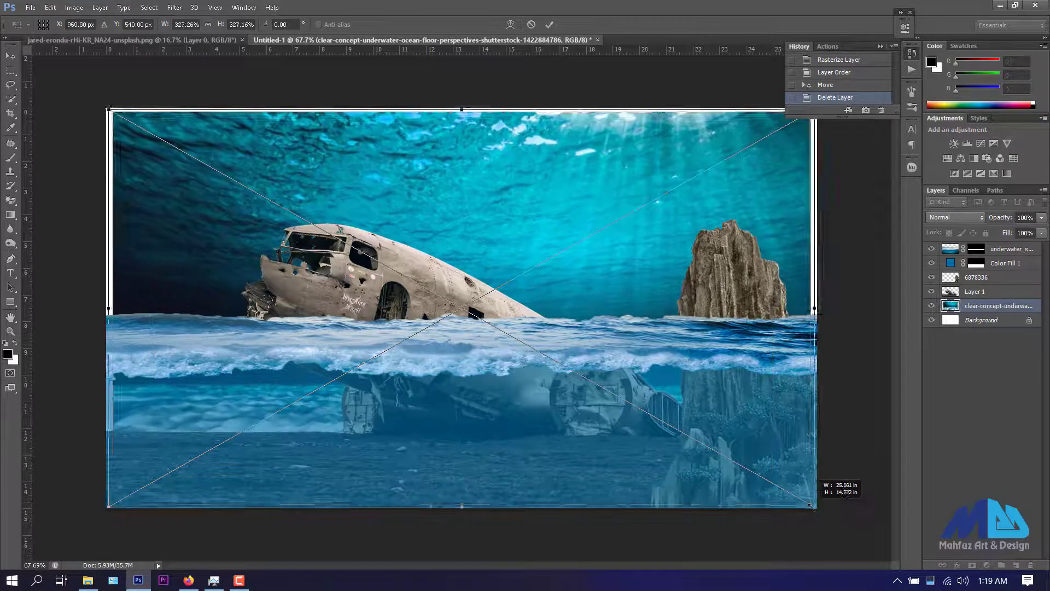
click(551, 26)
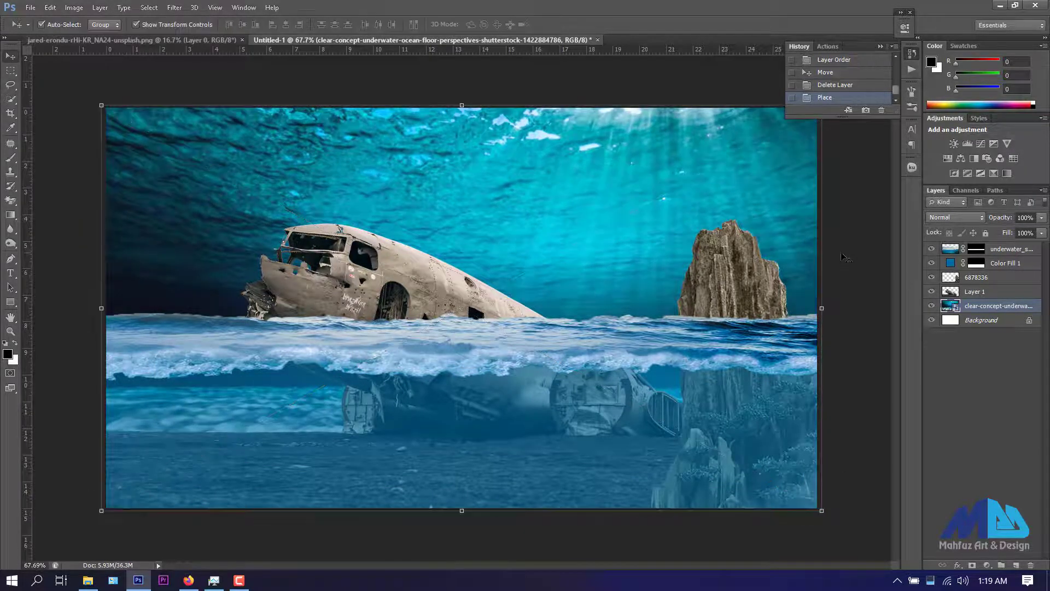
drag(584, 239, 577, 402)
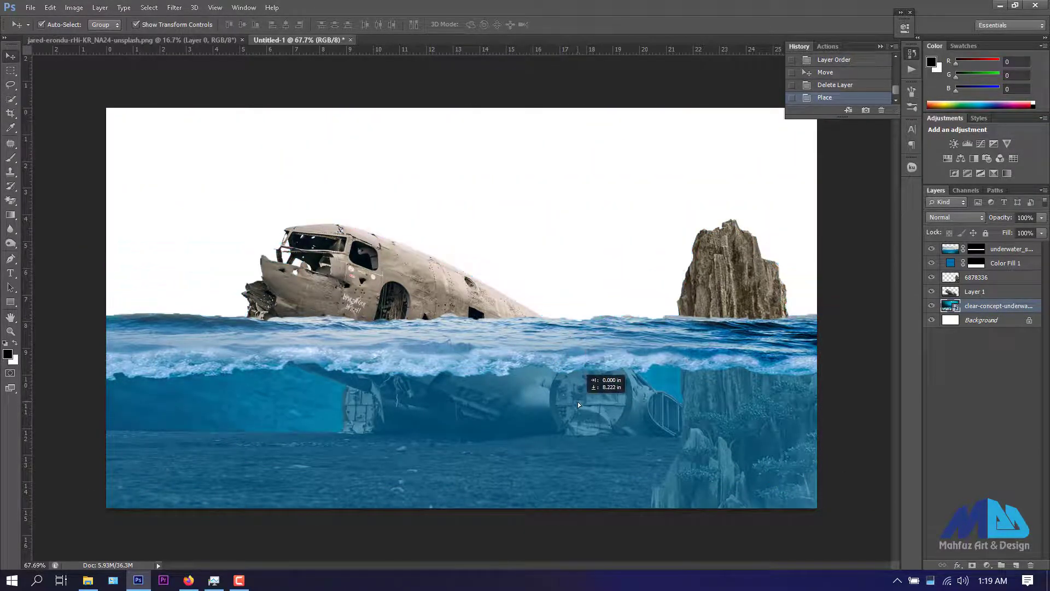
click(964, 306)
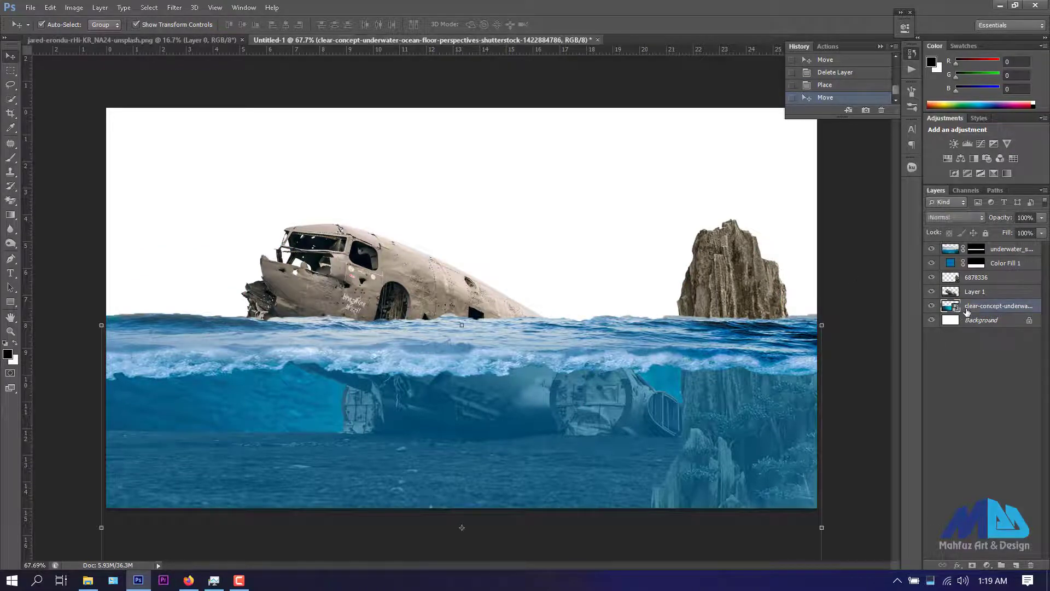
right_click(966, 312)
click(822, 238)
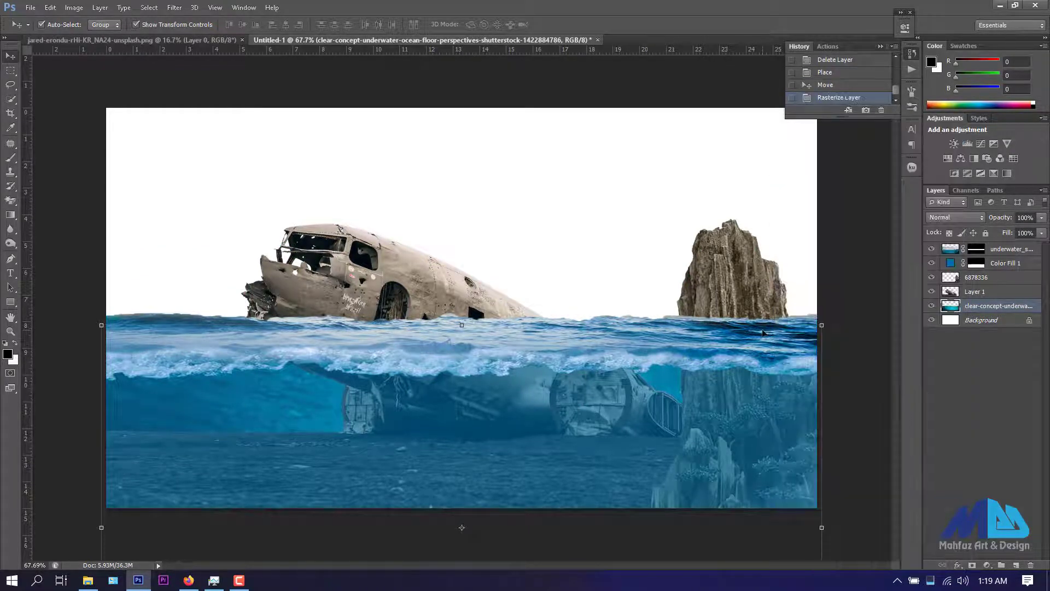
click(72, 8)
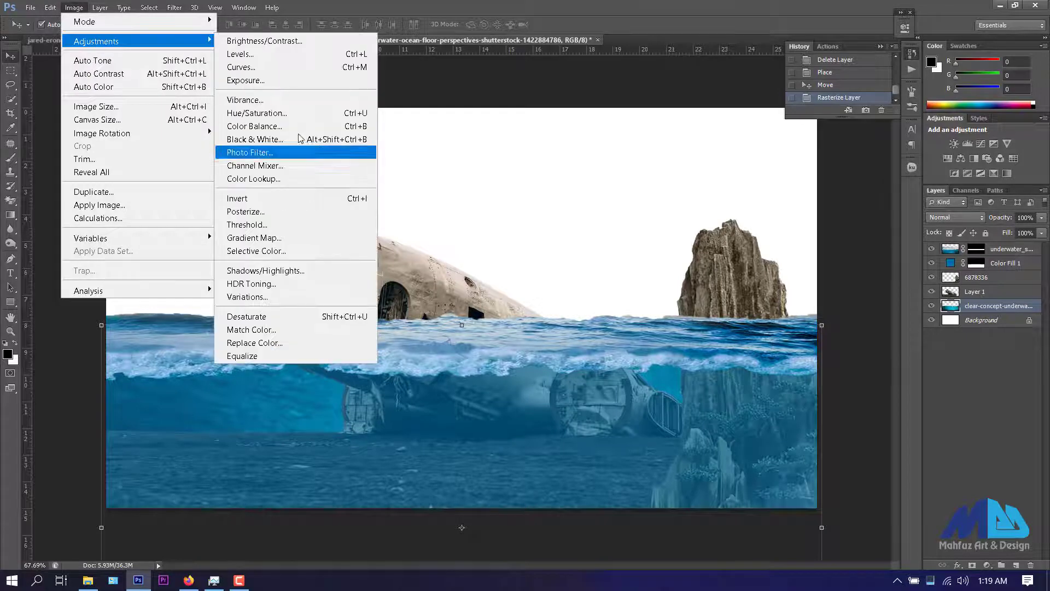
- Shift the clear-concept layer's midtones toward blue (+73) with Color Balance and hide Color Fill 1
click(246, 131)
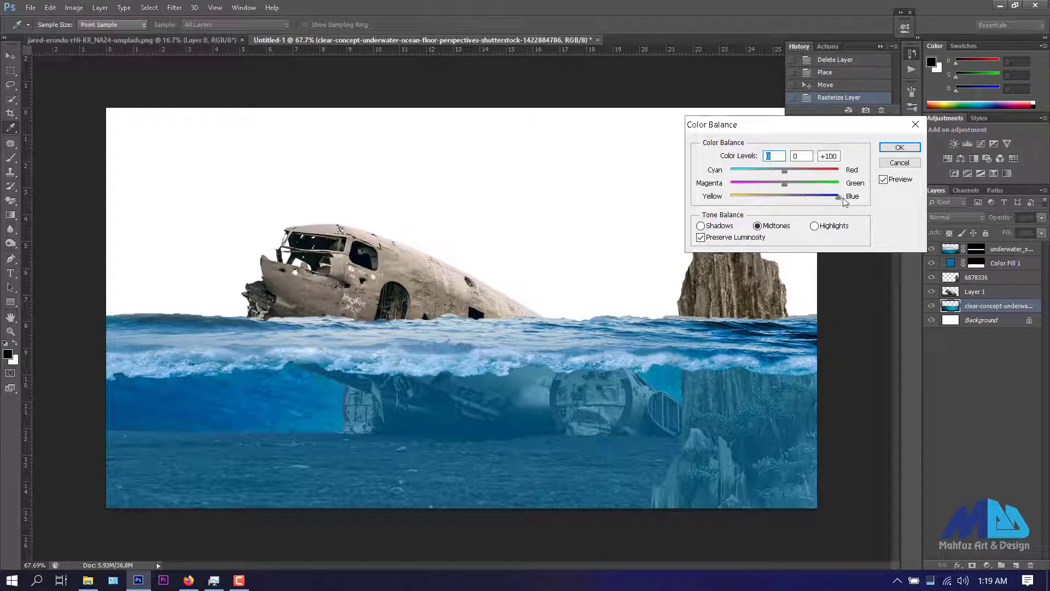
drag(790, 200, 836, 199)
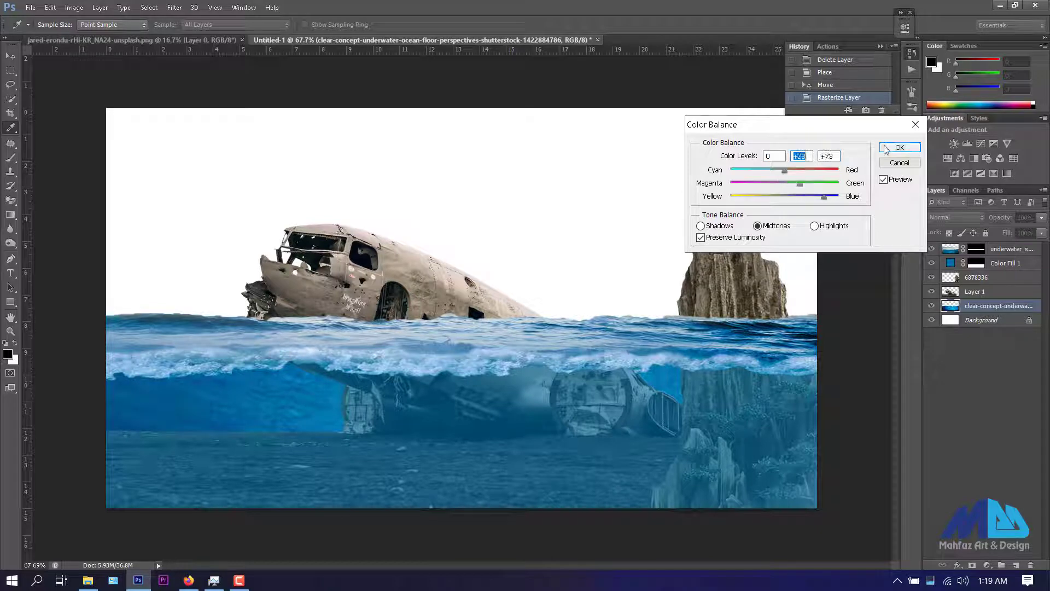
click(900, 147)
click(930, 263)
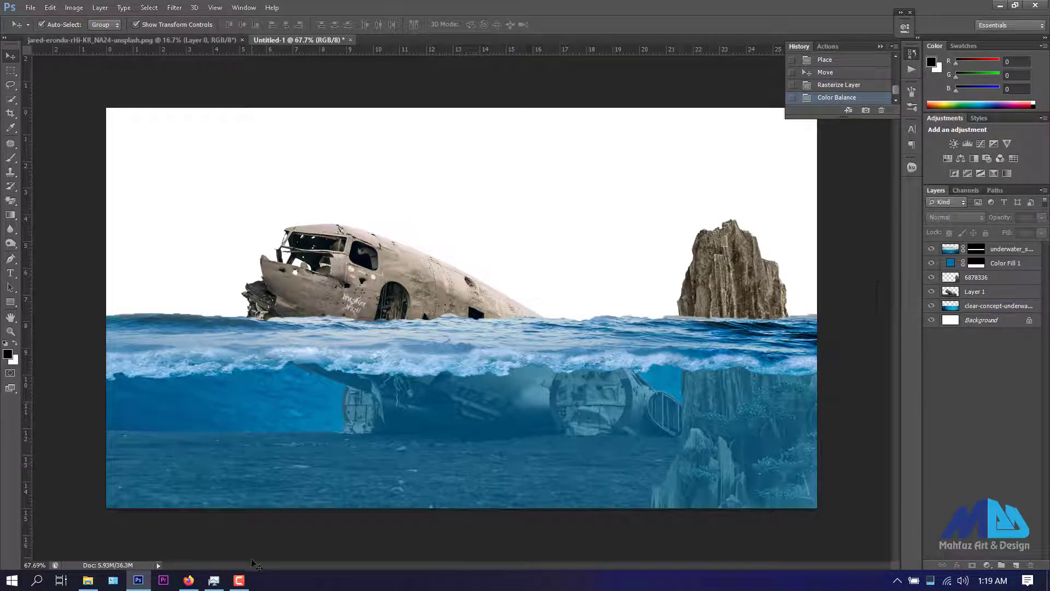
- Bring the stormy-sky beach photo e3c666….jpg from the tutorial folder into Photoshop
click(88, 580)
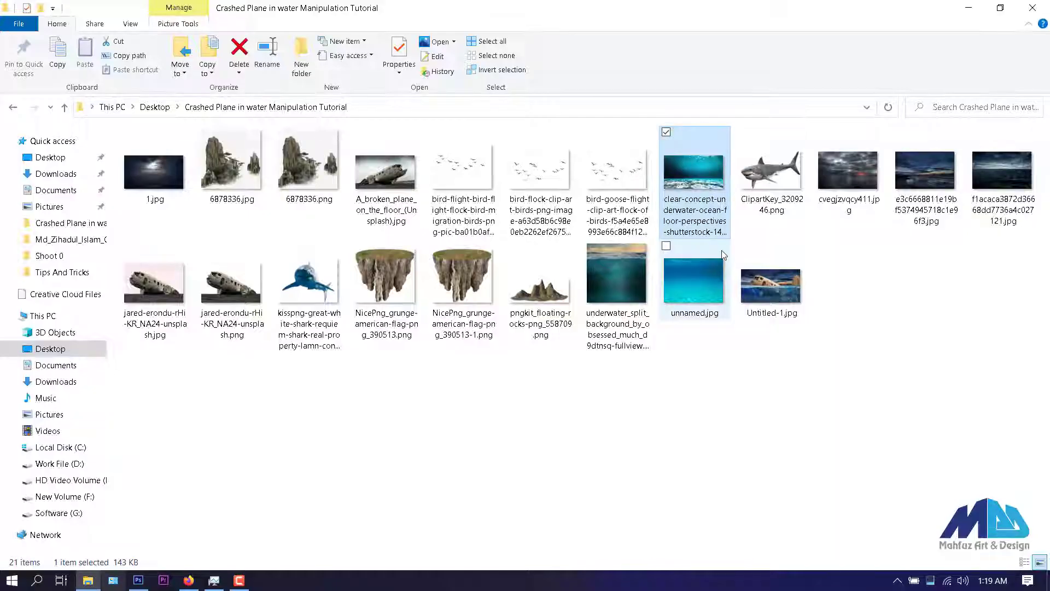
click(696, 379)
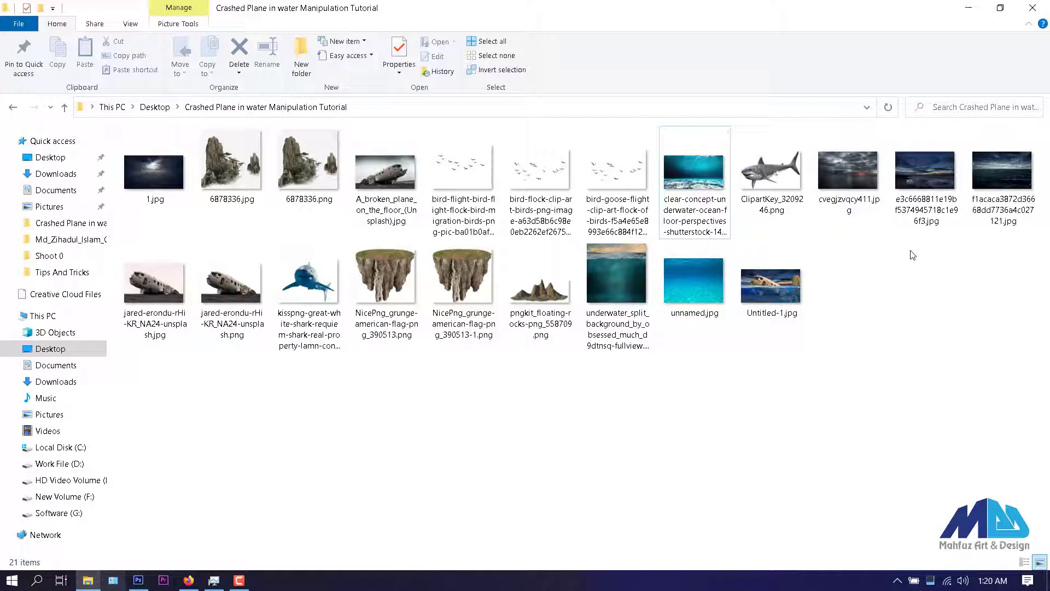
mouse_move(919, 202)
mouse_down()
mouse_move(145, 580)
mouse_move(399, 265)
mouse_up()
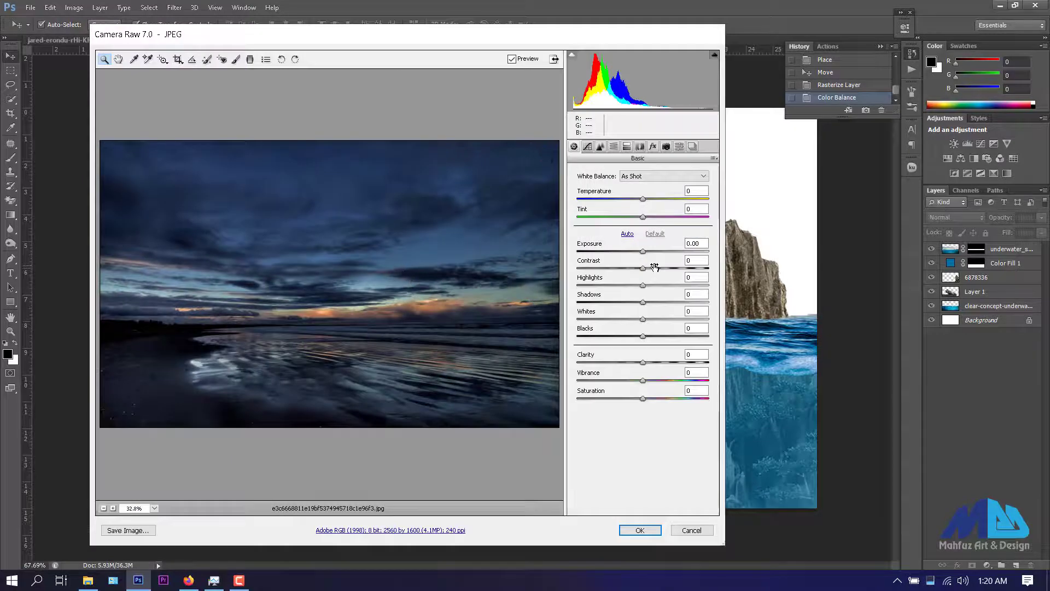
- Raise the beach photo's Camera Raw Exposure to +0.50 and place it as a new layer
drag(644, 252, 656, 287)
click(640, 530)
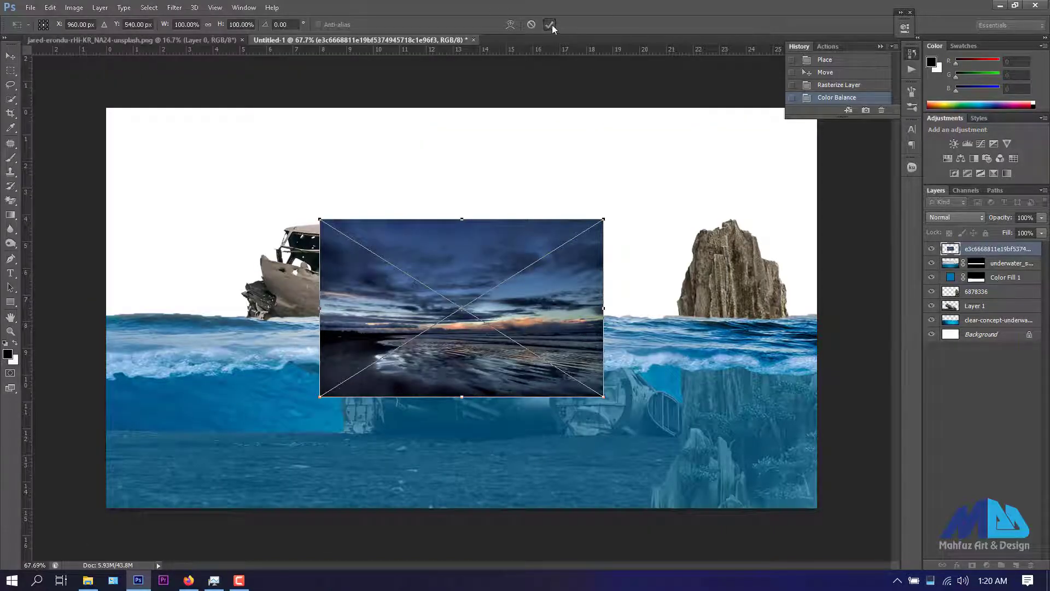
- Enlarge the stormy-sky layer to cover the canvas, rasterize it, and move it below the underwater photo
click(550, 26)
right_click(972, 249)
click(603, 397)
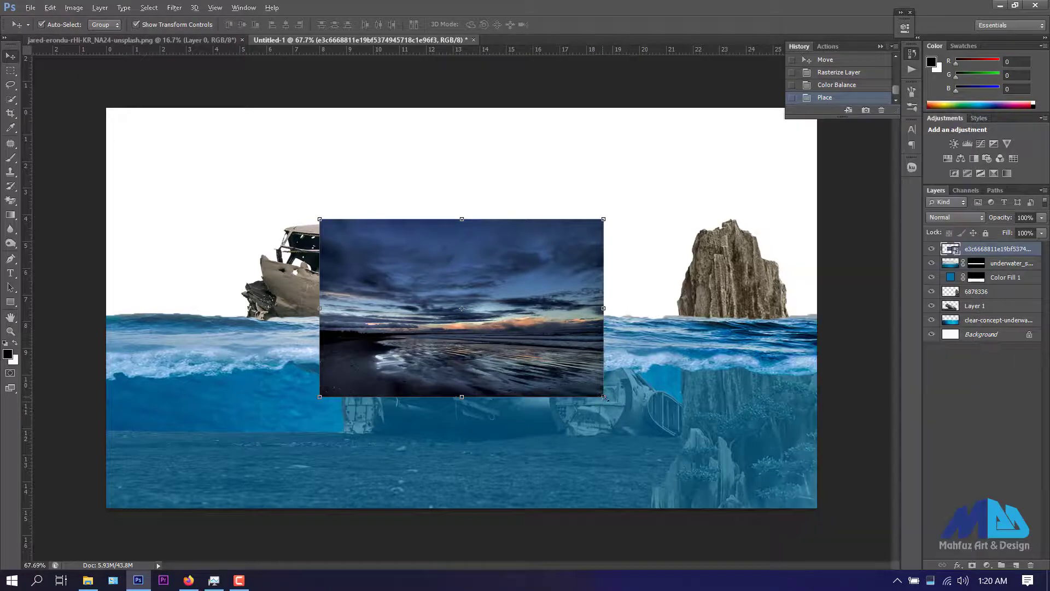
drag(603, 396, 820, 532)
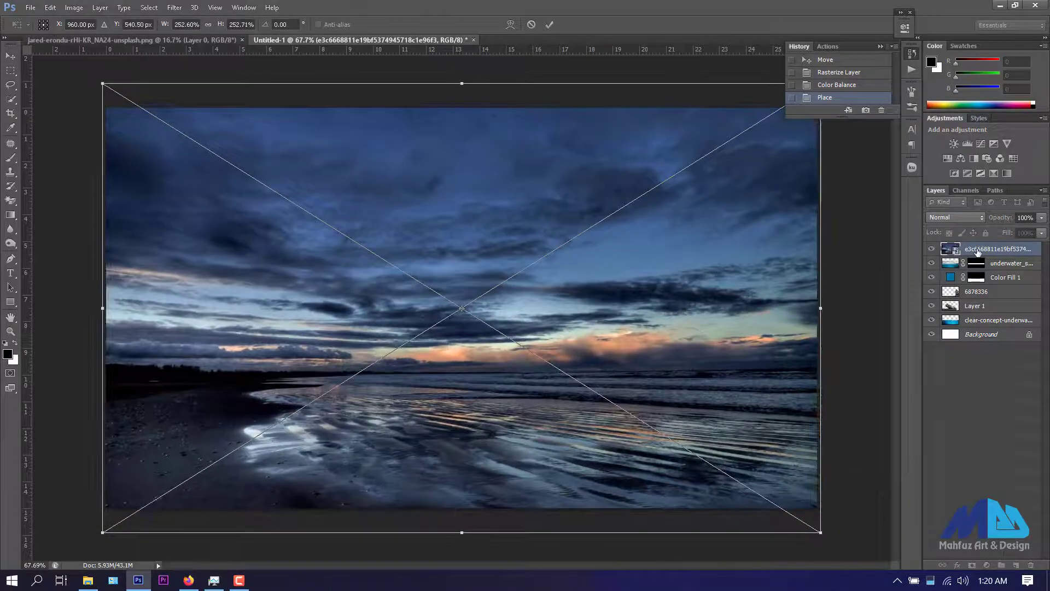
click(549, 25)
right_click(979, 252)
click(853, 237)
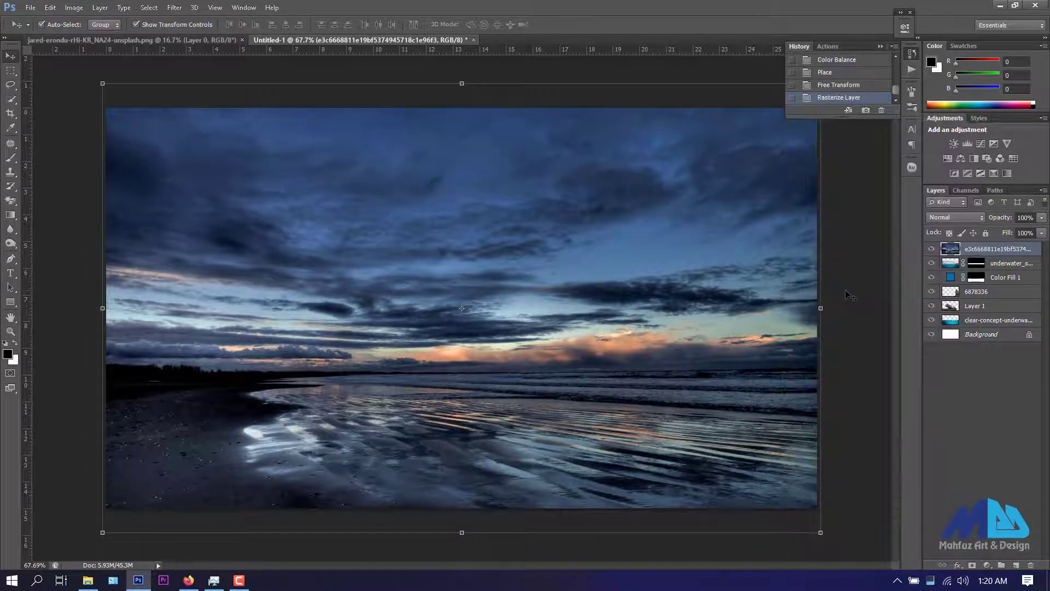
drag(962, 250, 967, 327)
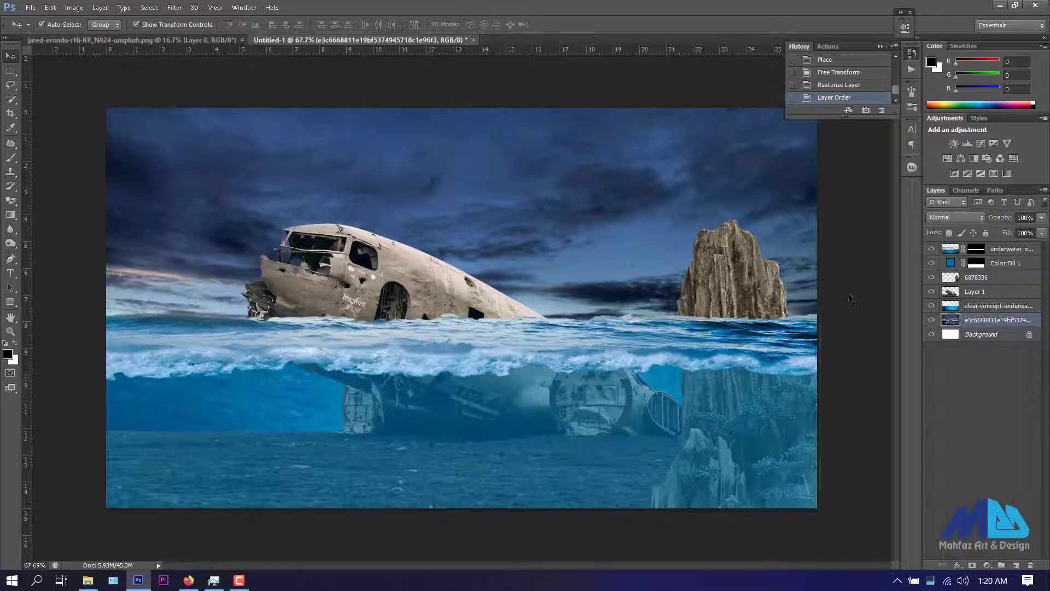
- Shift the sky layer down slightly and squash it to about 74% height
key(ctrl+t)
drag(526, 254, 527, 266)
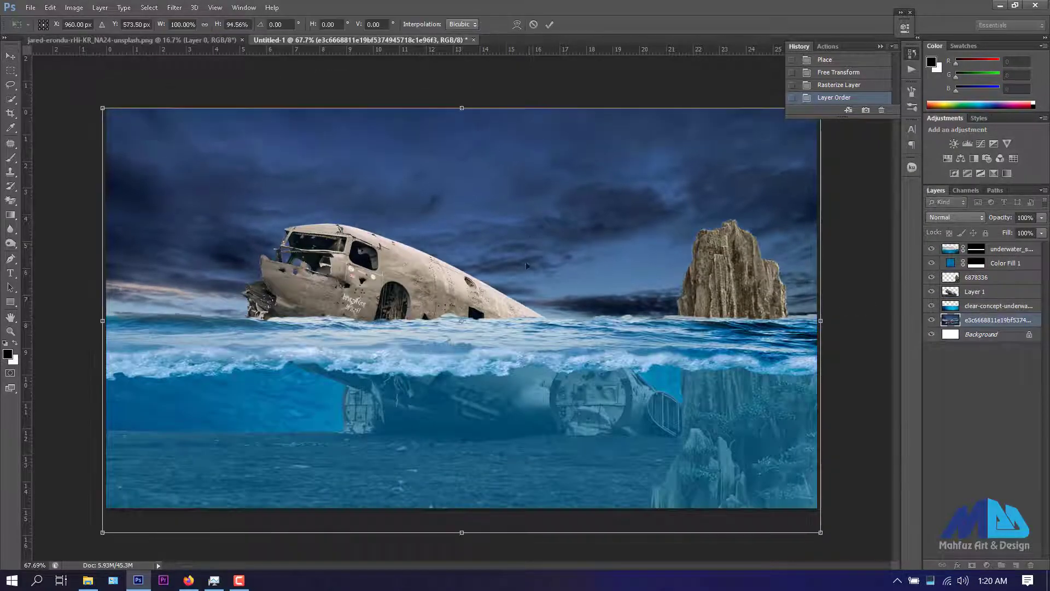
drag(462, 533, 452, 439)
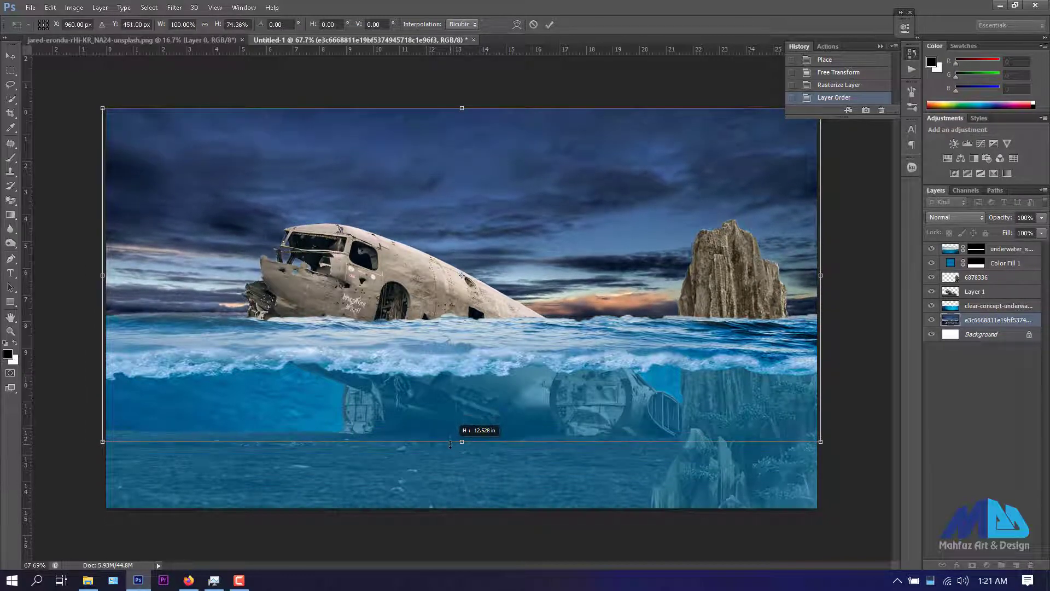
drag(451, 439, 466, 439)
click(549, 24)
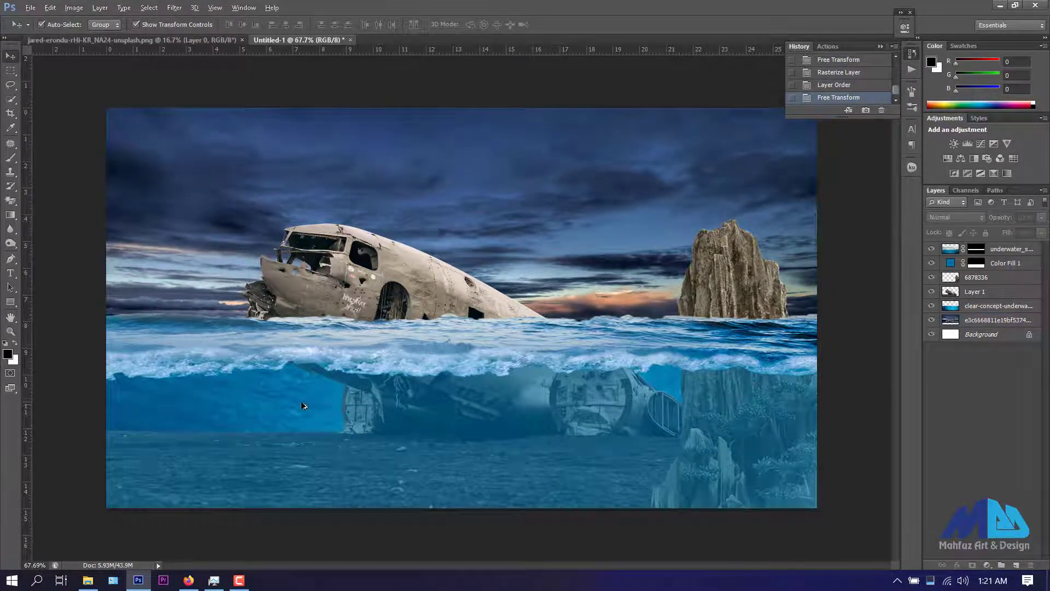
scroll(304, 406, up, 1)
- Enlarge the plane on Layer 1 to about 106% and nudge it up and left
click(453, 358)
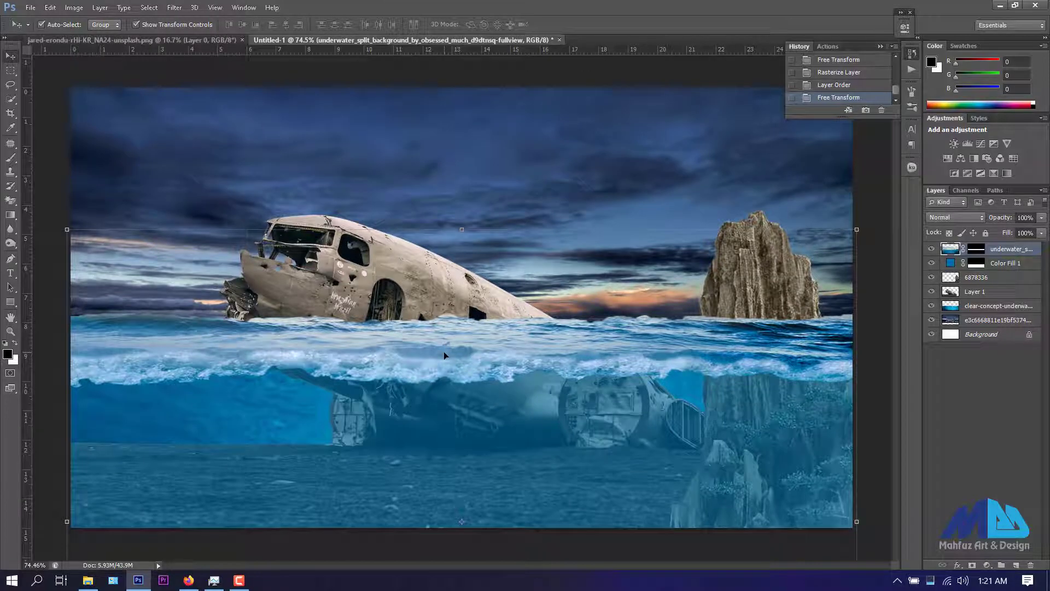
click(339, 282)
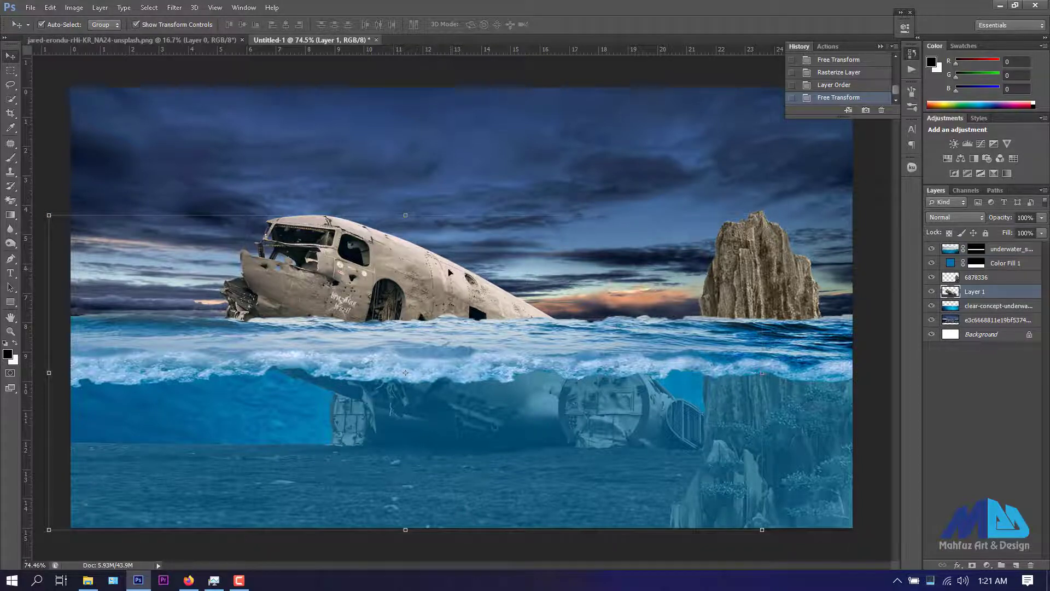
scroll(449, 271, down, 2)
key(ctrl+t)
drag(120, 232, 102, 223)
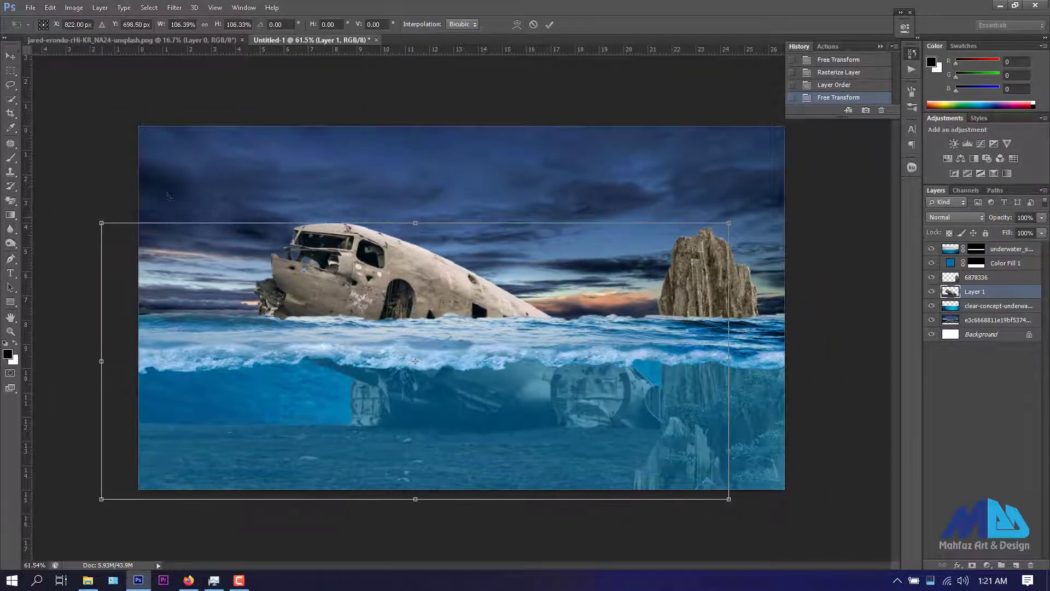
click(550, 24)
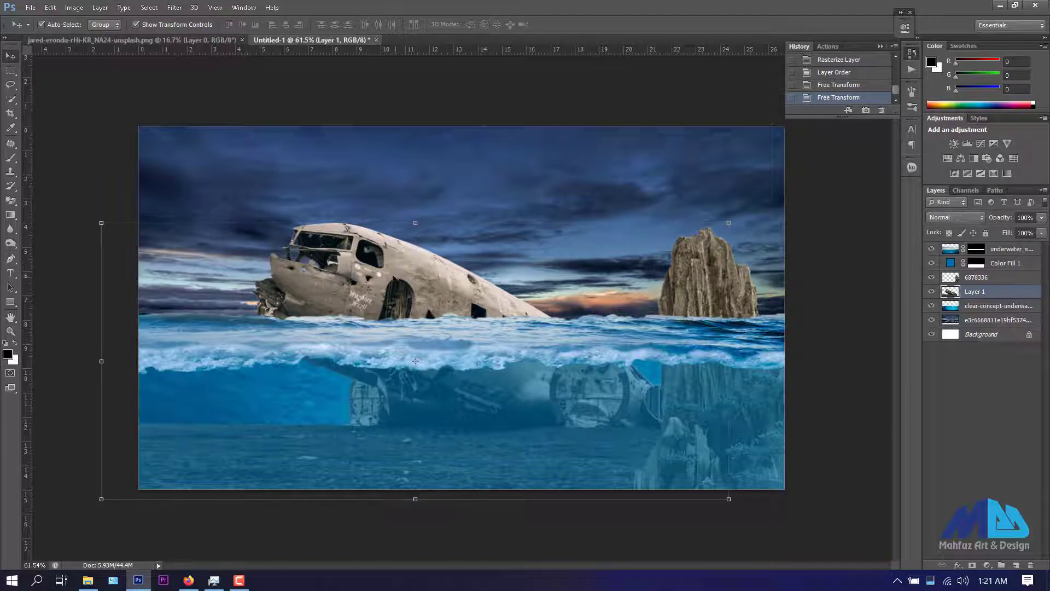
drag(394, 279, 389, 268)
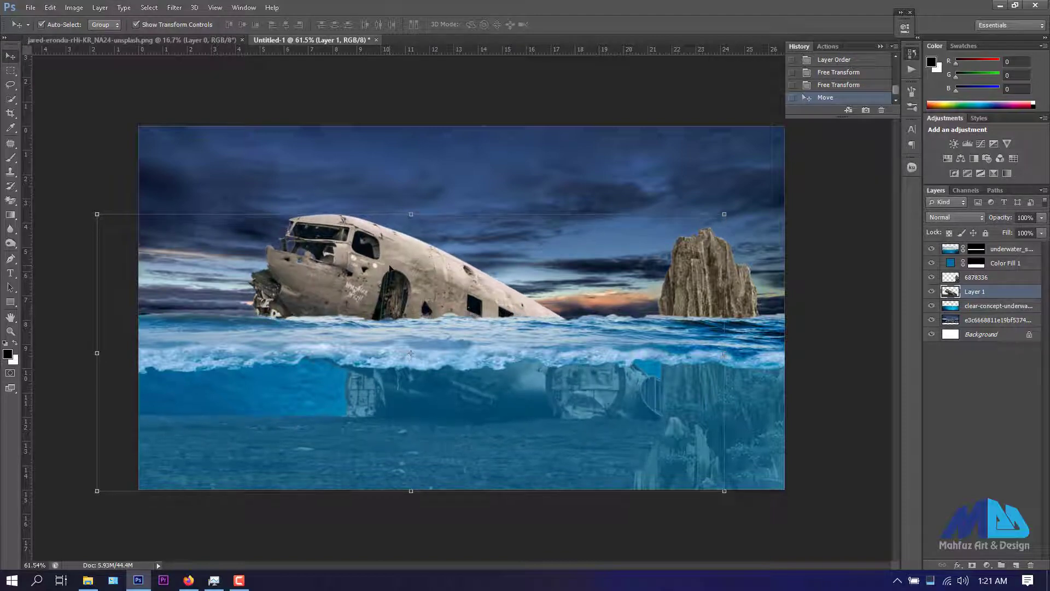
- Raise the sea-and-sky image about half an inch
click(819, 357)
scroll(403, 359, up, 1)
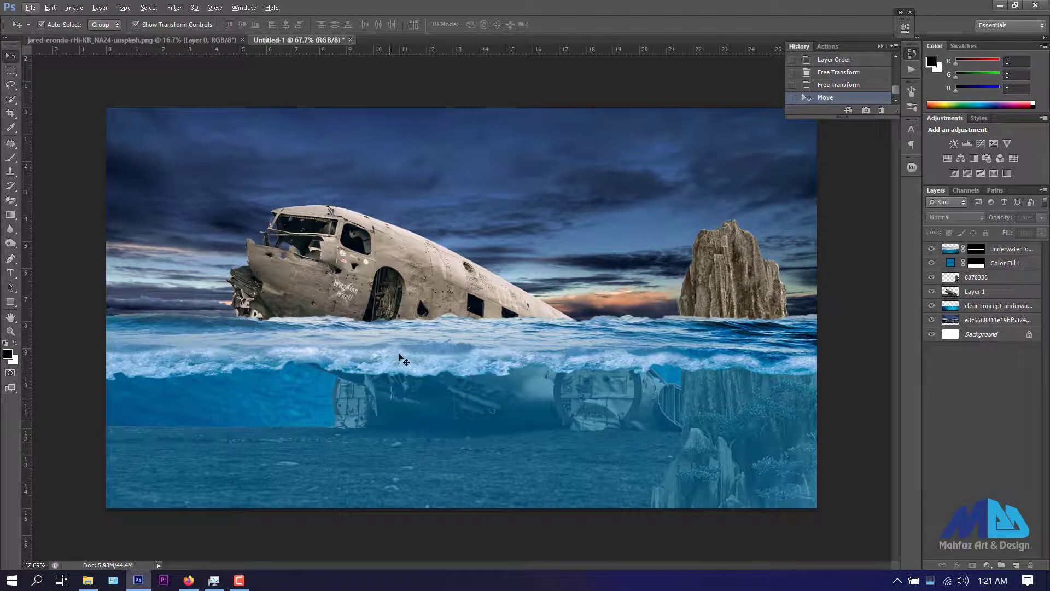
drag(535, 205, 534, 191)
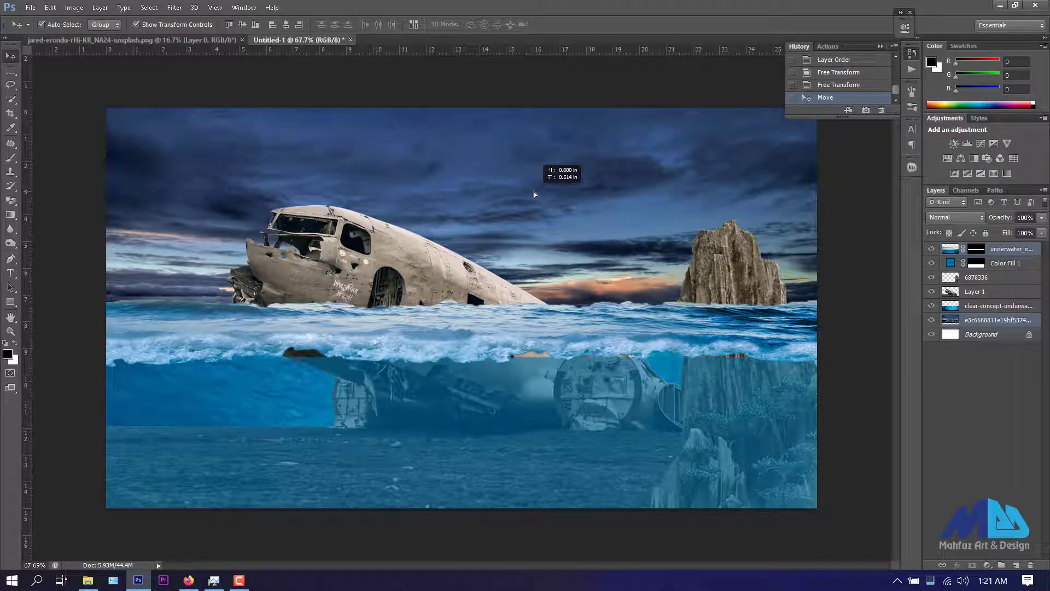
drag(534, 195, 534, 194)
- Stretch the blue Color Fill 1 layer taller to about 111% height
click(1005, 263)
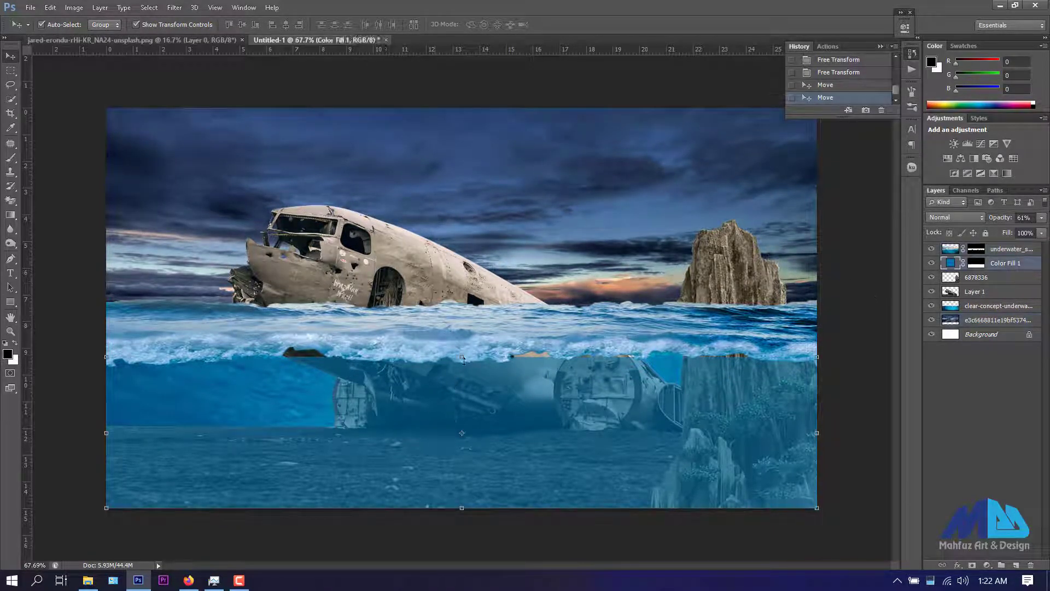
key(ctrl+t)
drag(461, 357, 462, 340)
click(549, 25)
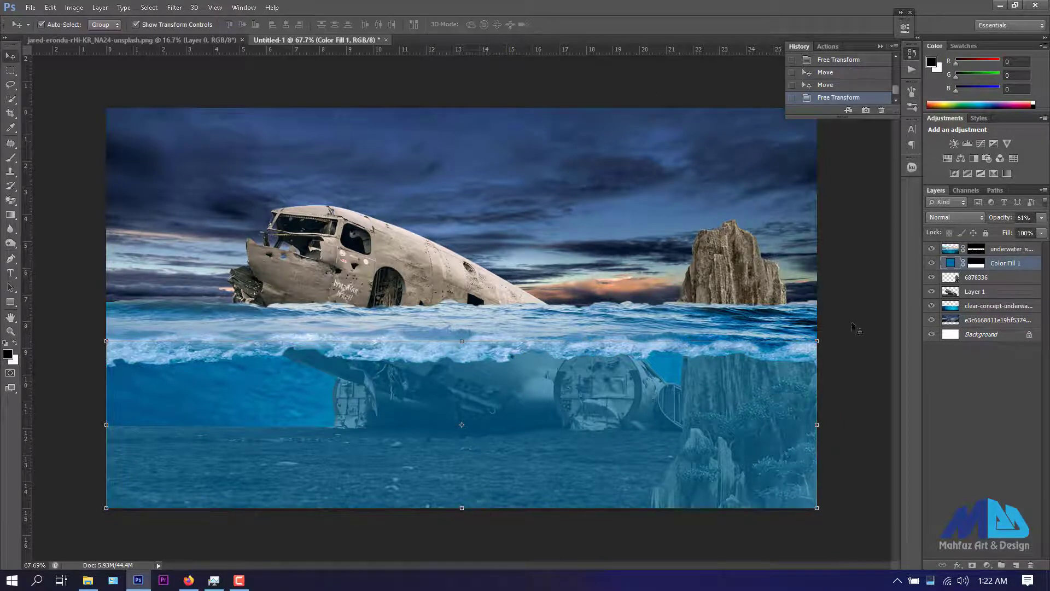
- Brush on the underwater layer's mask to blend the waterline left, beneath and right of the wreck
click(359, 348)
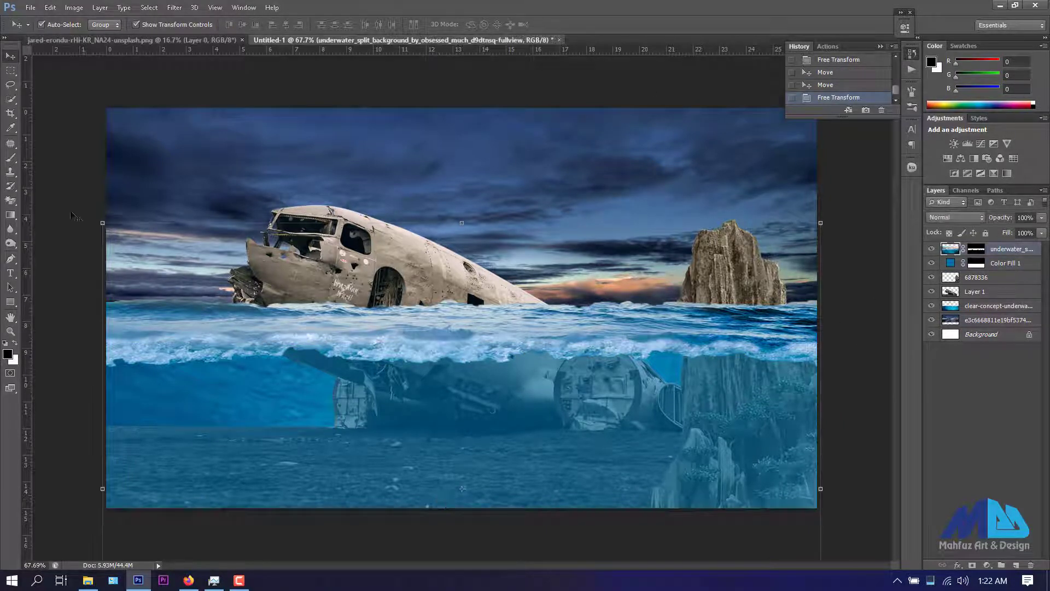
key(b)
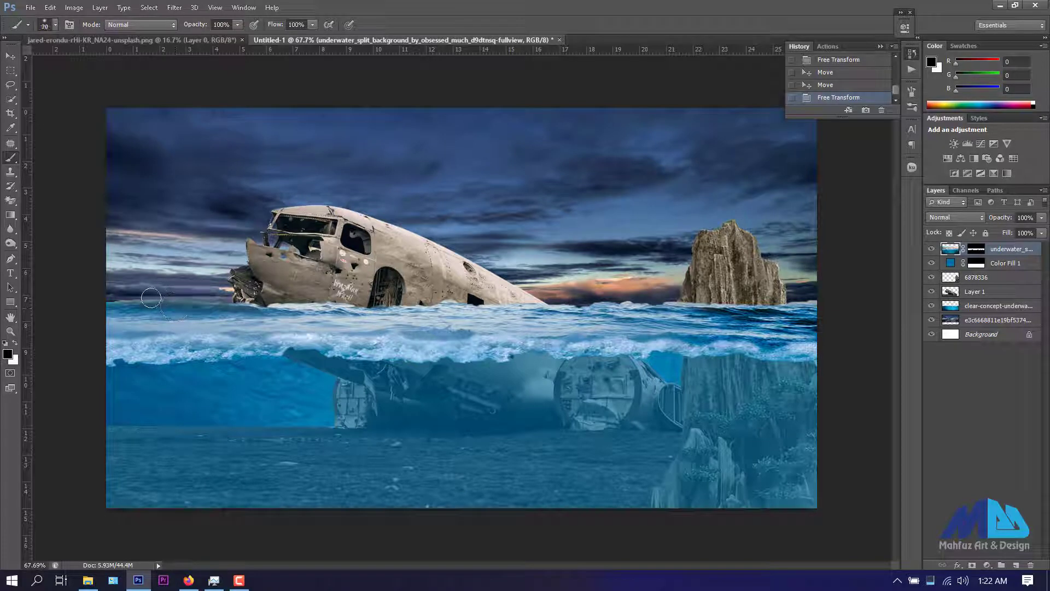
scroll(116, 302, up, 1)
scroll(126, 290, up, 1)
scroll(137, 279, up, 1)
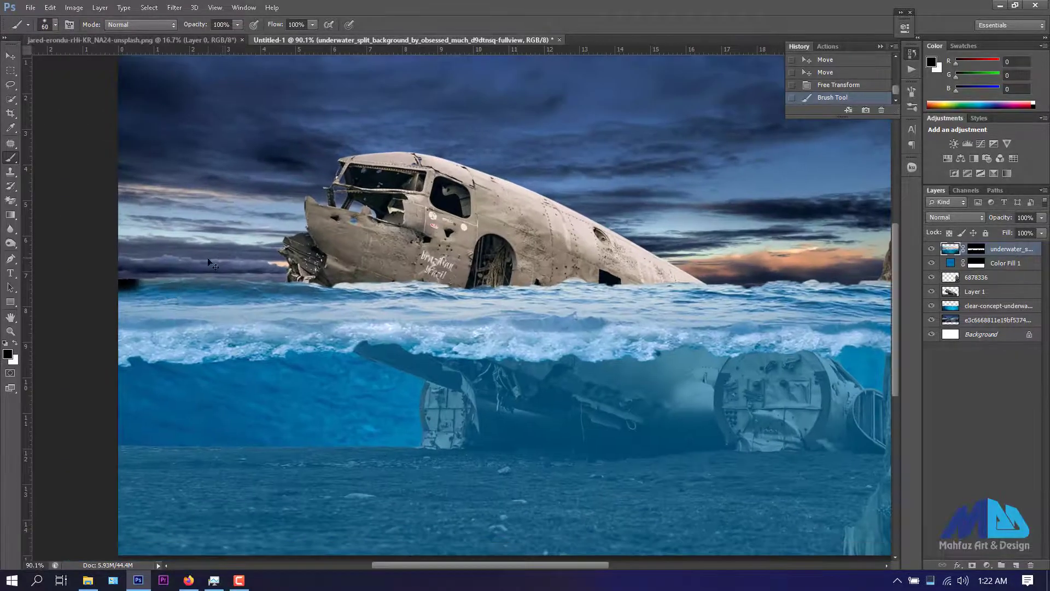
key(x)
drag(117, 278, 125, 280)
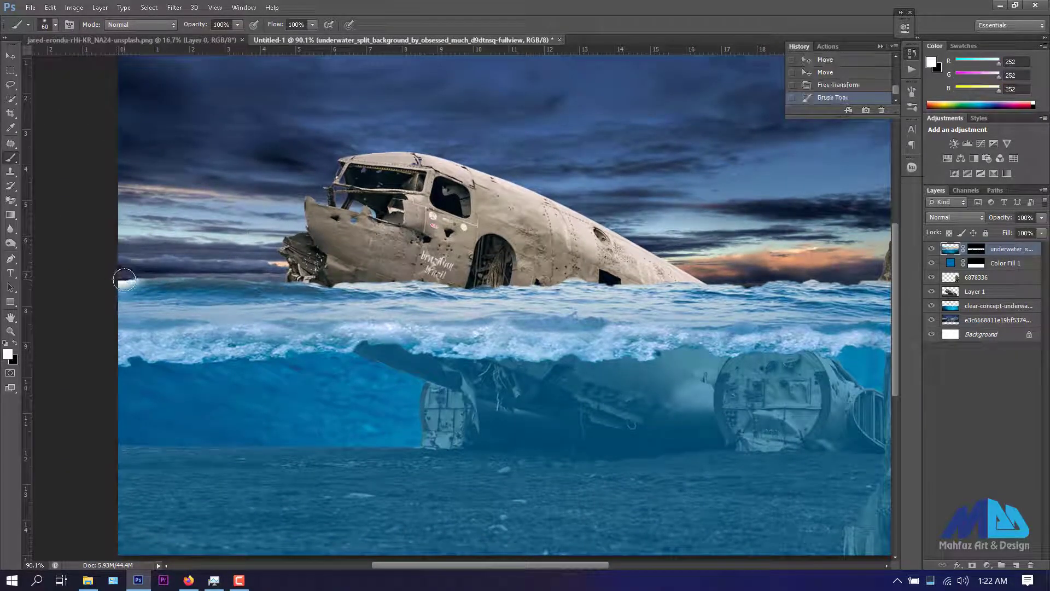
click(977, 249)
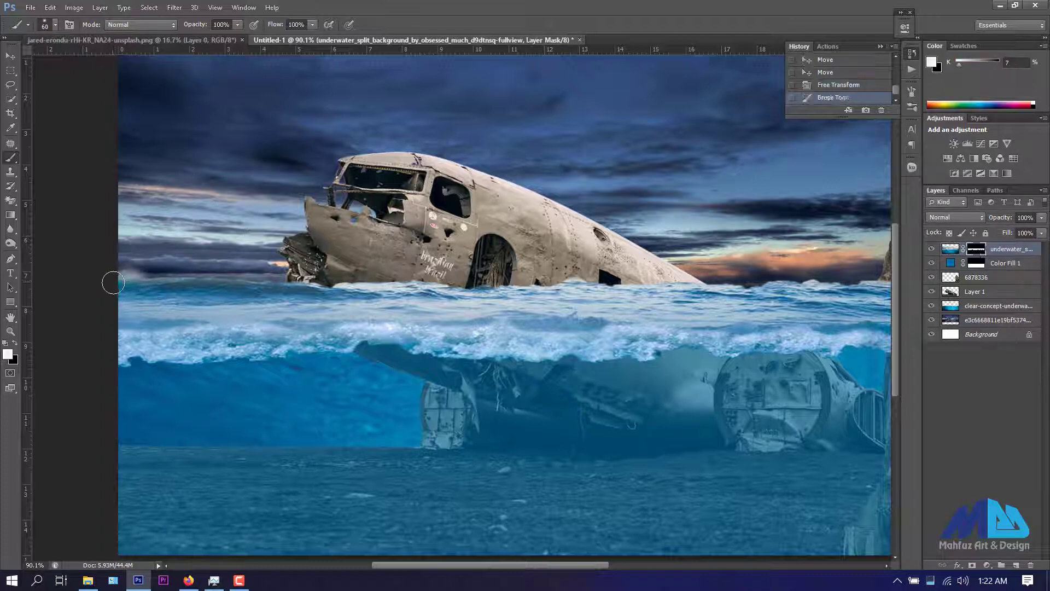
drag(140, 282, 289, 286)
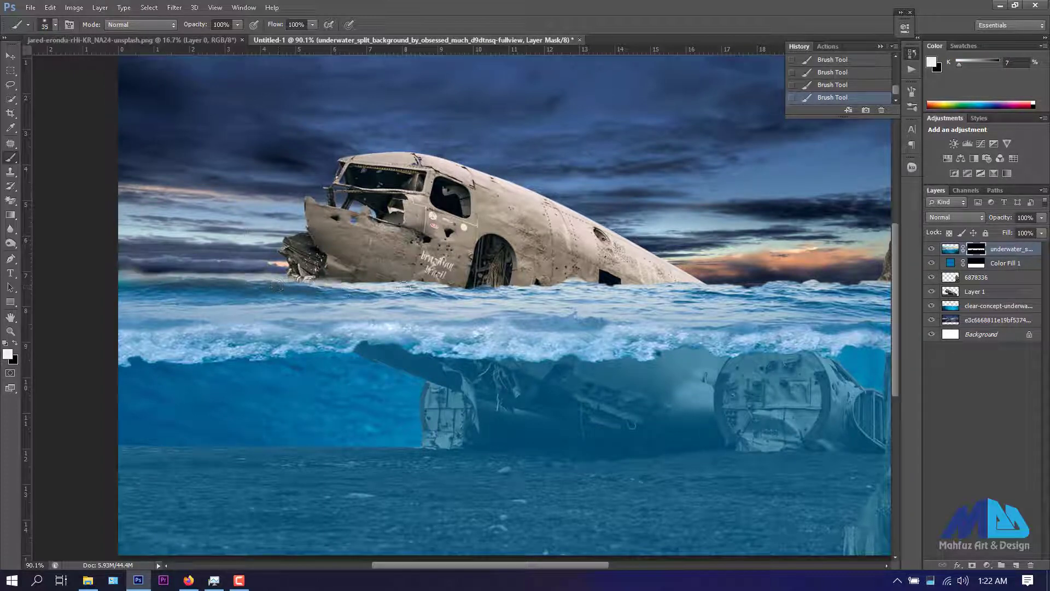
drag(403, 289, 598, 292)
drag(750, 286, 868, 289)
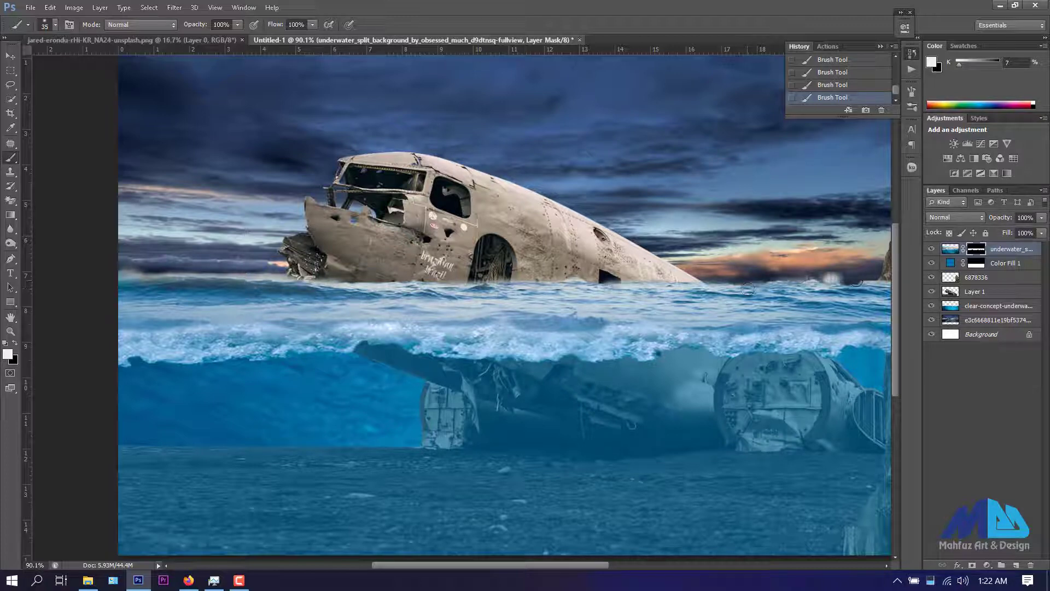
- Blend the rock's base into the sea, soften the horizon, and reveal the plane's lower hull
scroll(689, 309, down, 2)
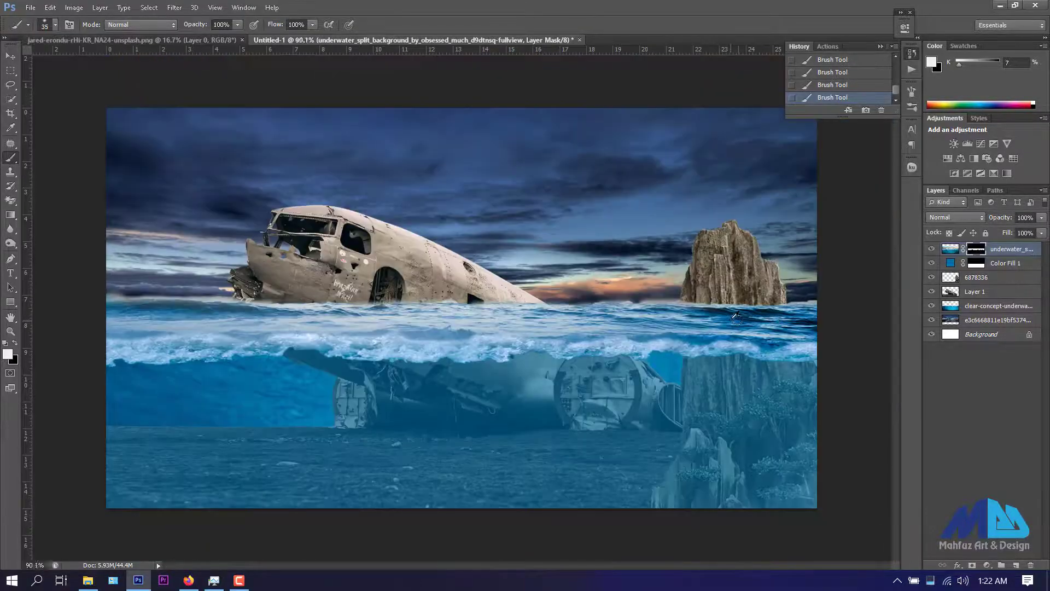
scroll(752, 299, up, 3)
scroll(752, 300, up, 1)
mouse_move(697, 314)
mouse_down()
mouse_move(713, 300)
mouse_move(524, 301)
mouse_up()
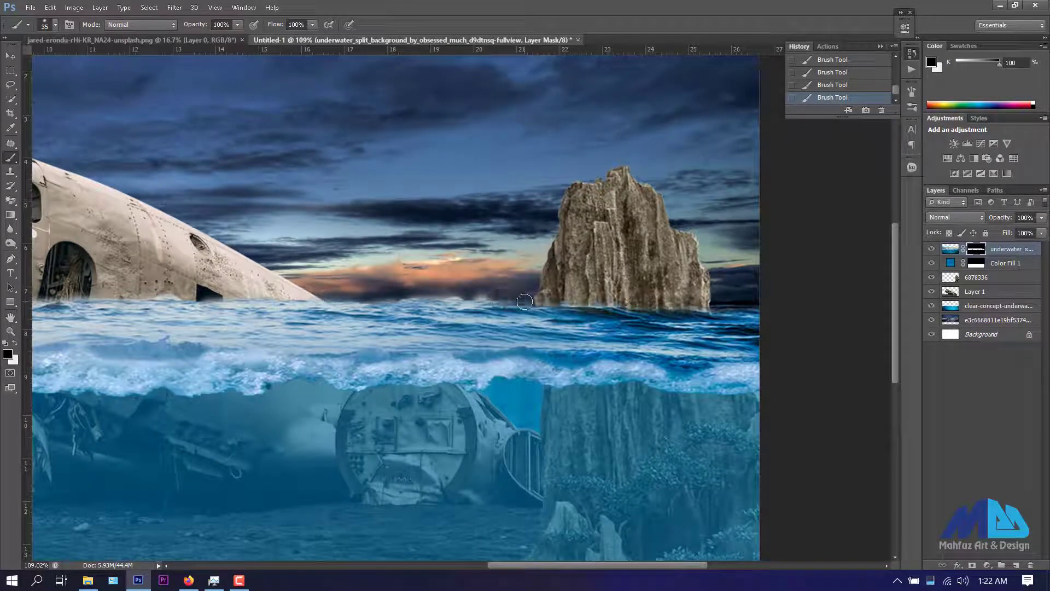
mouse_move(454, 292)
mouse_down()
mouse_move(499, 293)
mouse_move(394, 294)
mouse_up()
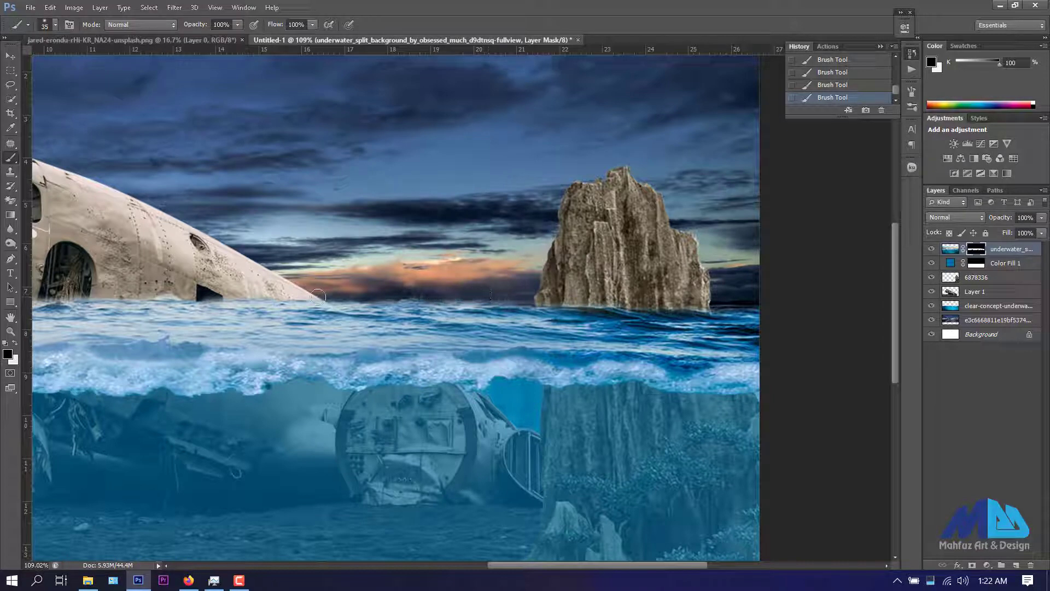
drag(318, 297, 627, 297)
scroll(711, 308, left, 5)
scroll(591, 287, left, 2)
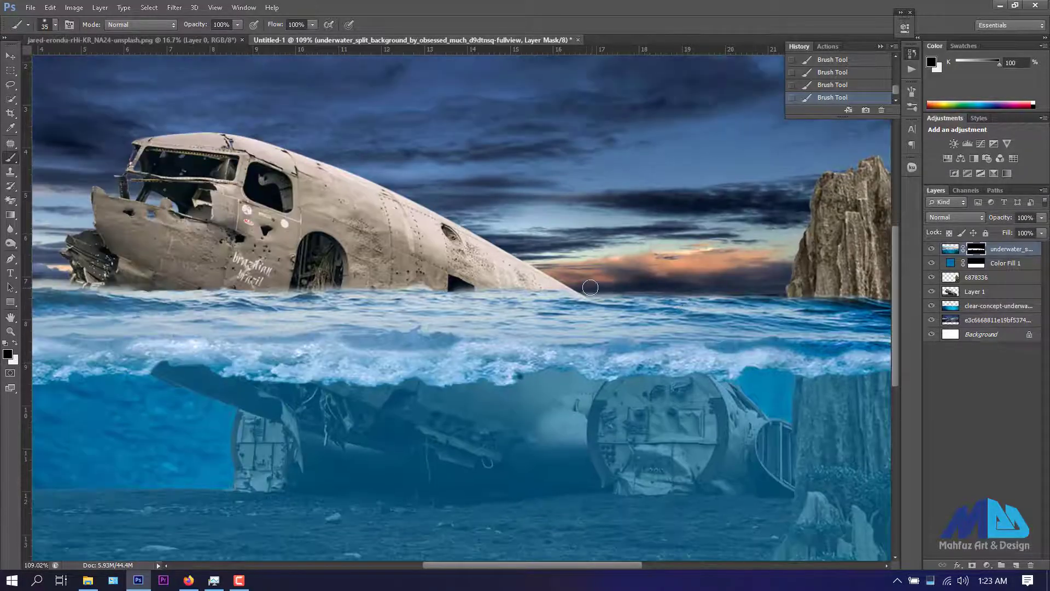
mouse_move(501, 297)
mouse_down()
mouse_move(242, 288)
mouse_move(372, 284)
mouse_up()
- Mask out sea along the left waterline in black and restore water near the plane's nose in white
key(x)
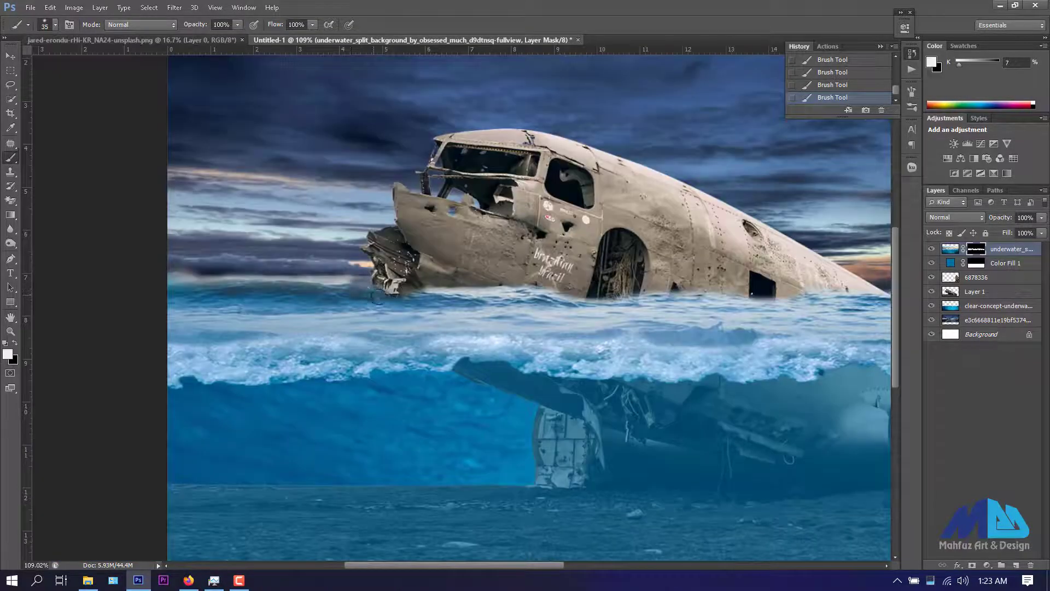
key(x)
drag(370, 282, 154, 275)
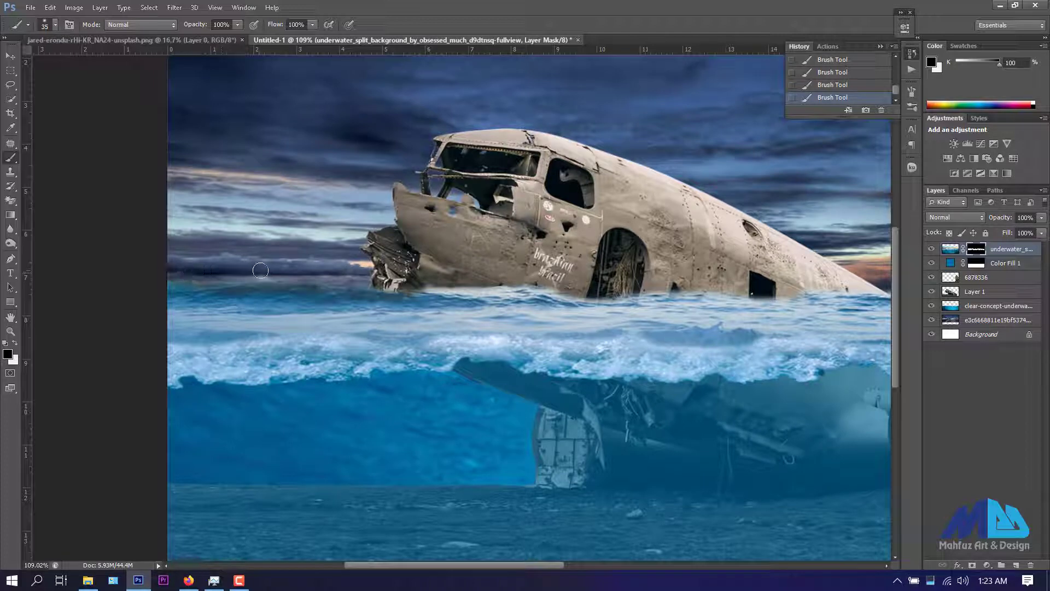
scroll(358, 404, down, 1)
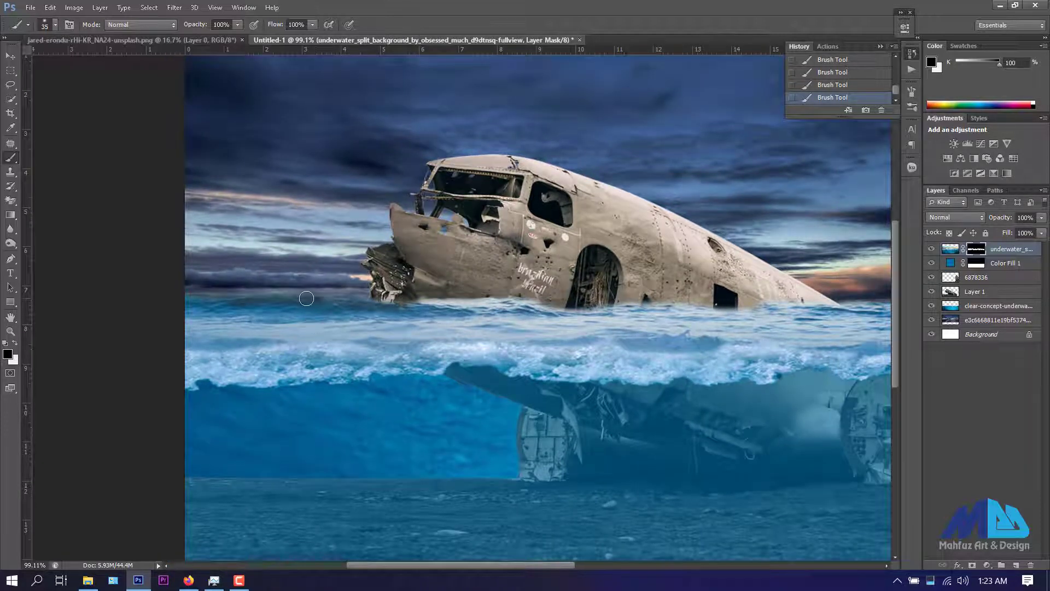
key(x)
drag(335, 302, 394, 318)
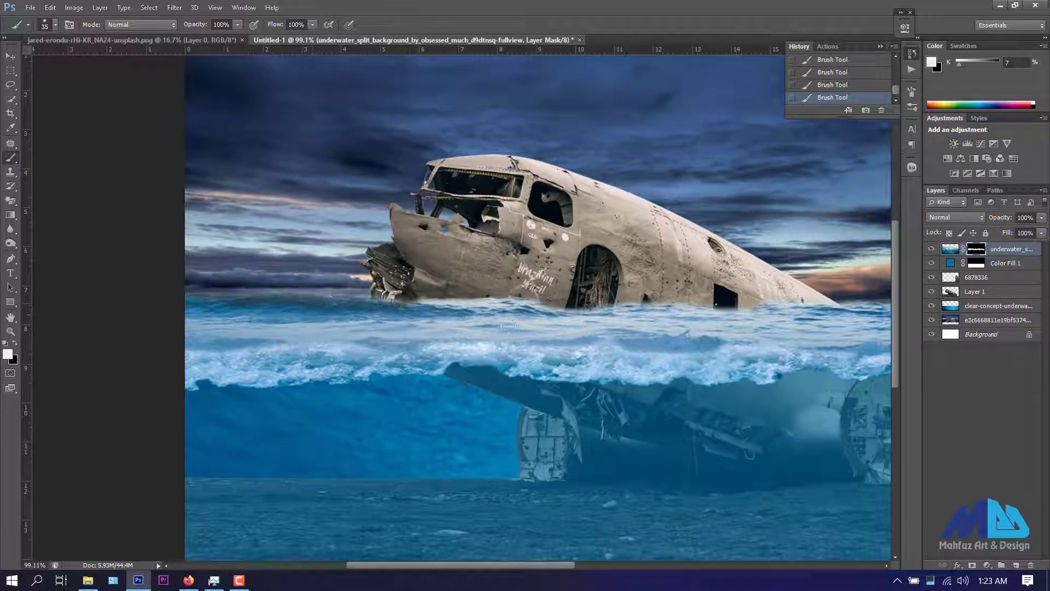
drag(508, 326, 361, 336)
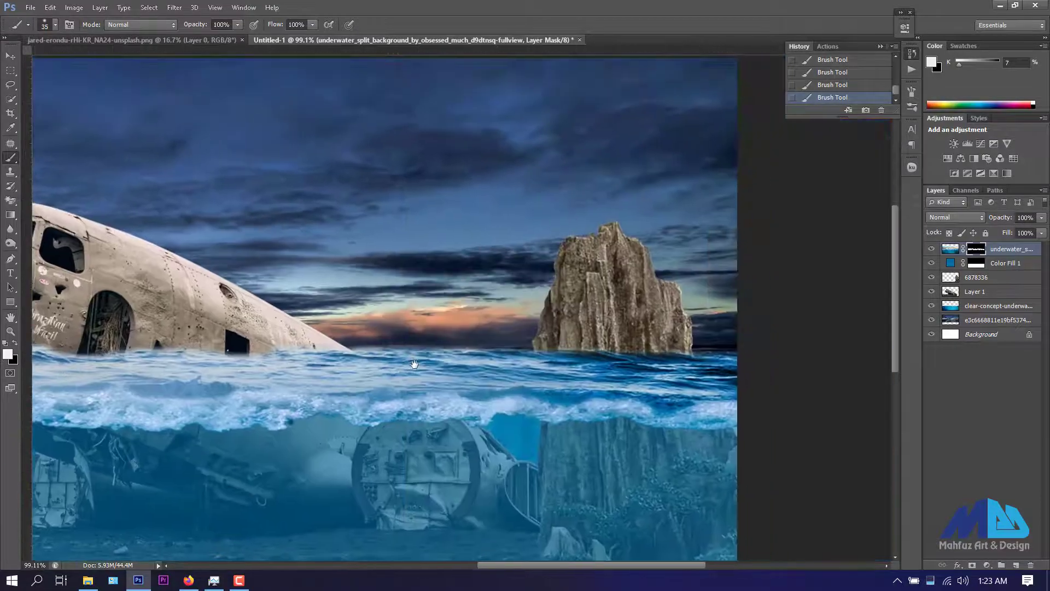
drag(487, 339, 213, 257)
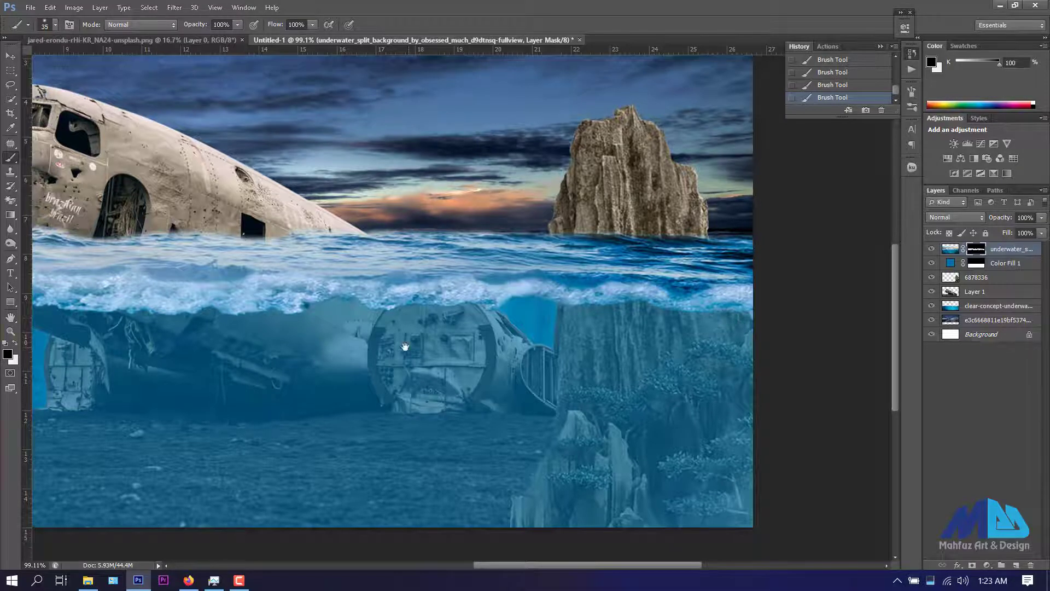
drag(406, 346, 747, 316)
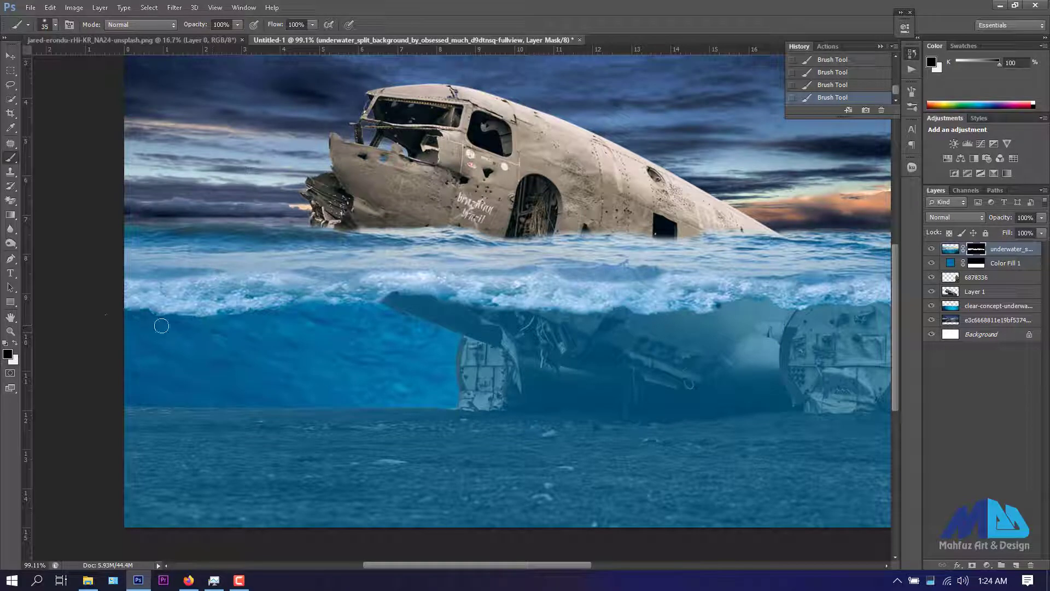
key(ctrl+0)
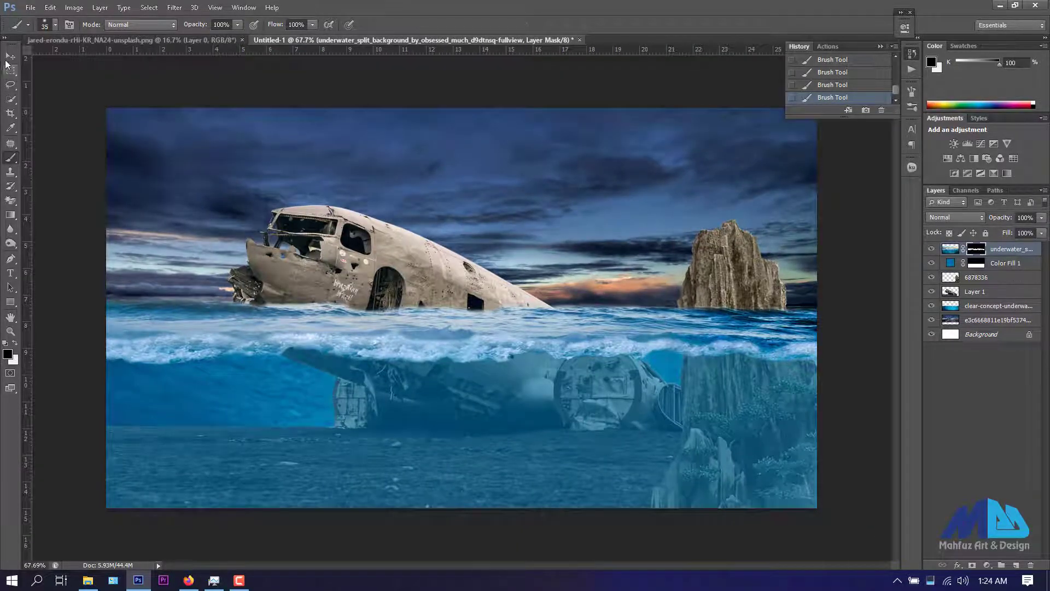
- Shorten the sea-and-sky layer slightly from the top
click(10, 57)
ctrl+click(459, 136)
key(ctrl+t)
drag(462, 96, 461, 108)
key(Return)
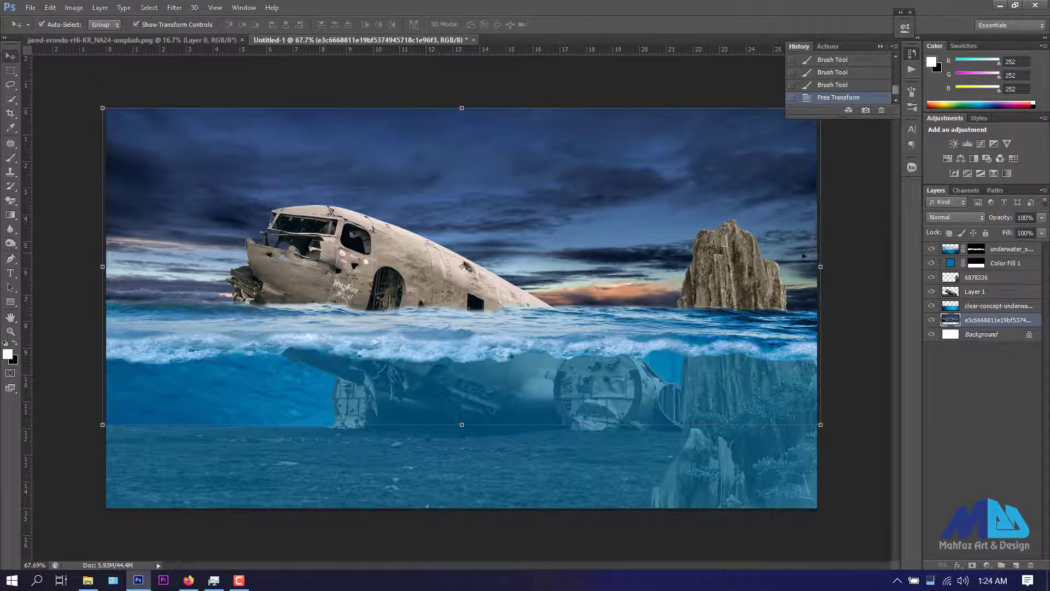
click(864, 268)
- Enlarge the rock cliff layer 6878336 from its corner and nudge it slightly right
click(730, 282)
key(ctrl+t)
scroll(461, 319, down, 3)
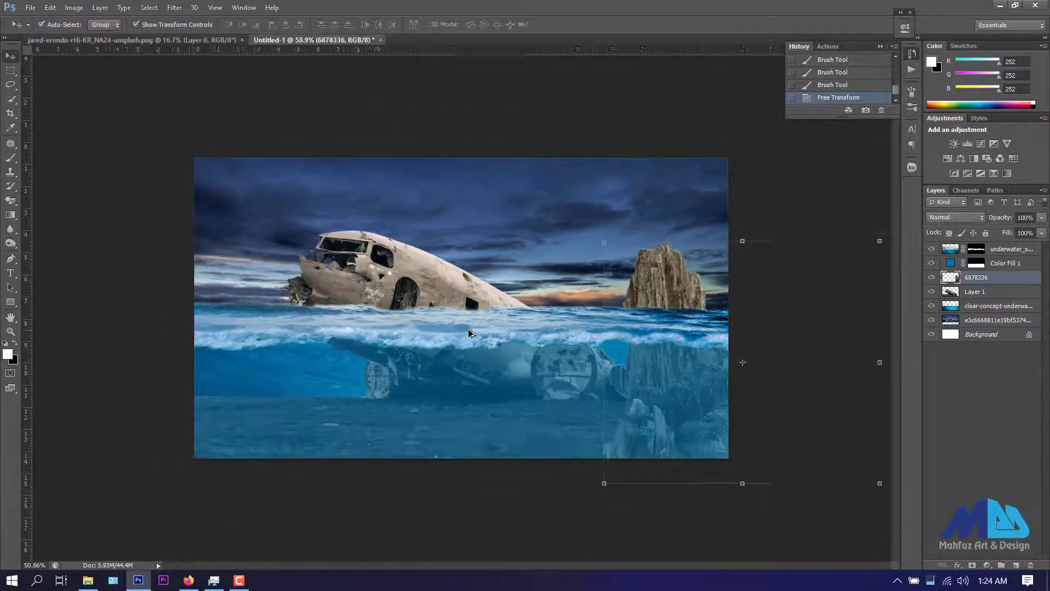
drag(810, 252, 846, 235)
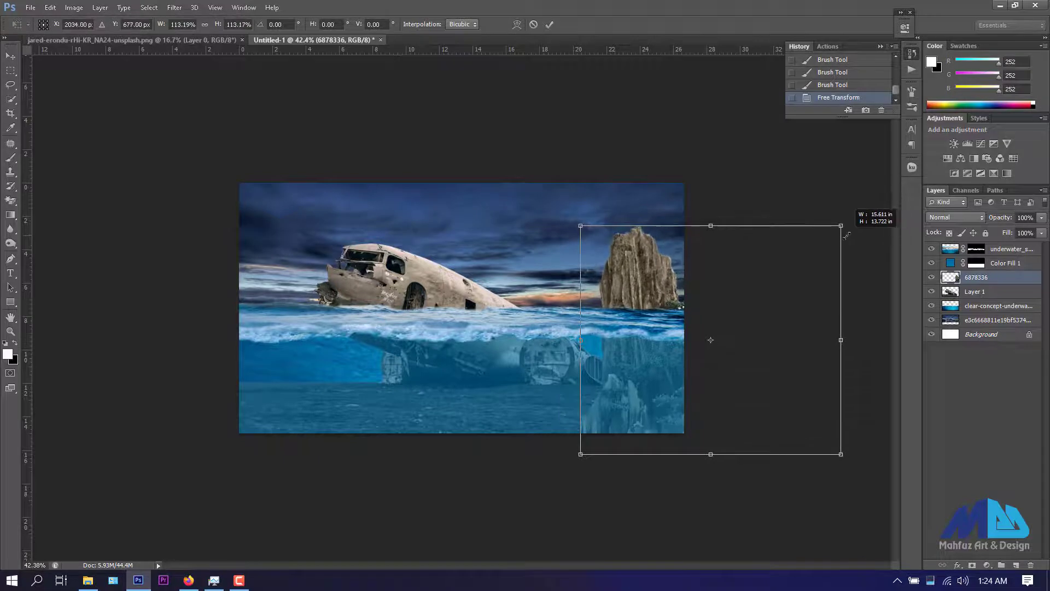
click(549, 24)
scroll(684, 406, up, 3)
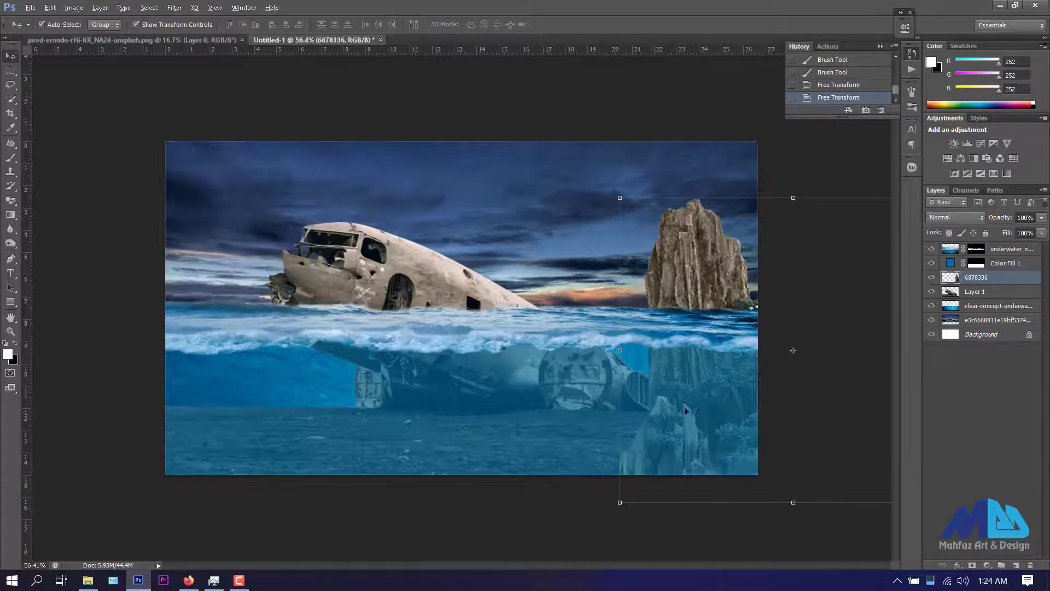
drag(702, 290, 727, 291)
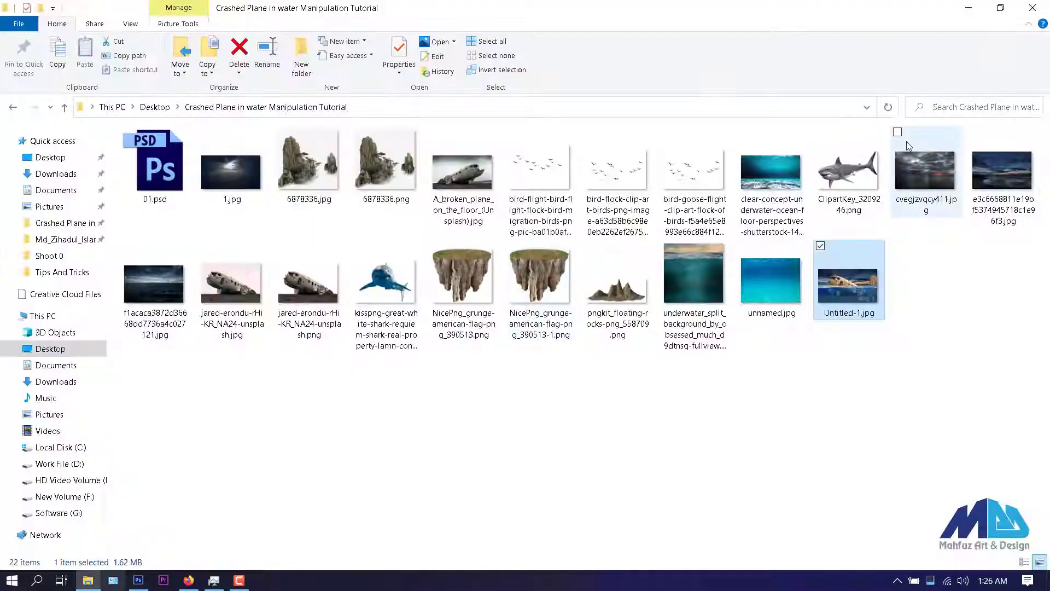
- Bring the ClipartKey_3209246 and kisspng shark images from File Explorer into the composite
click(847, 170)
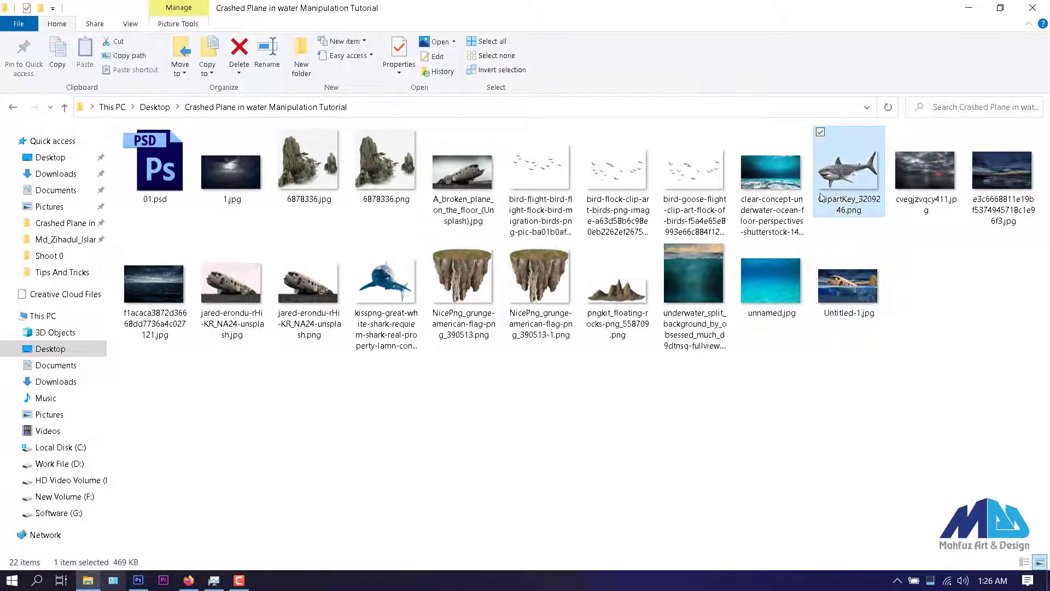
drag(385, 277, 381, 346)
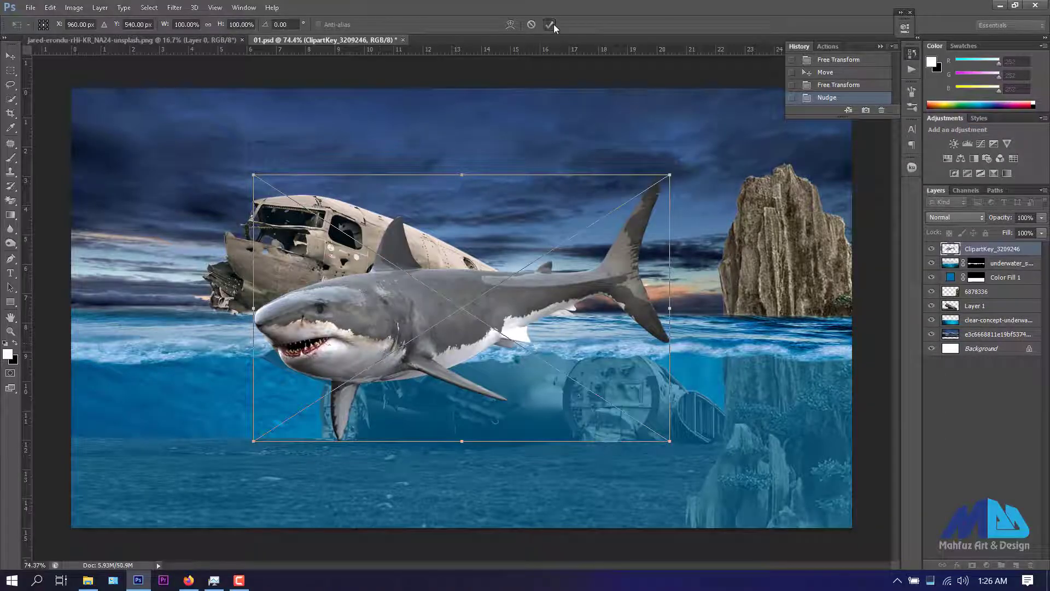
- Commit both placed sharks and rasterize the front-facing and ClipartKey shark layers
click(550, 24)
key(Return)
right_click(973, 249)
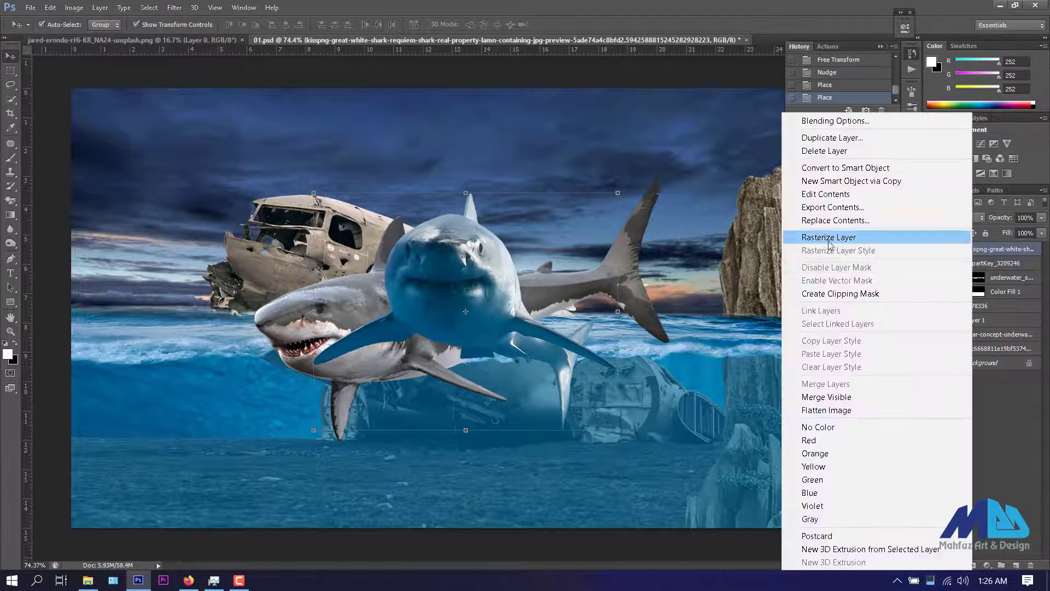
click(829, 237)
right_click(992, 263)
click(828, 237)
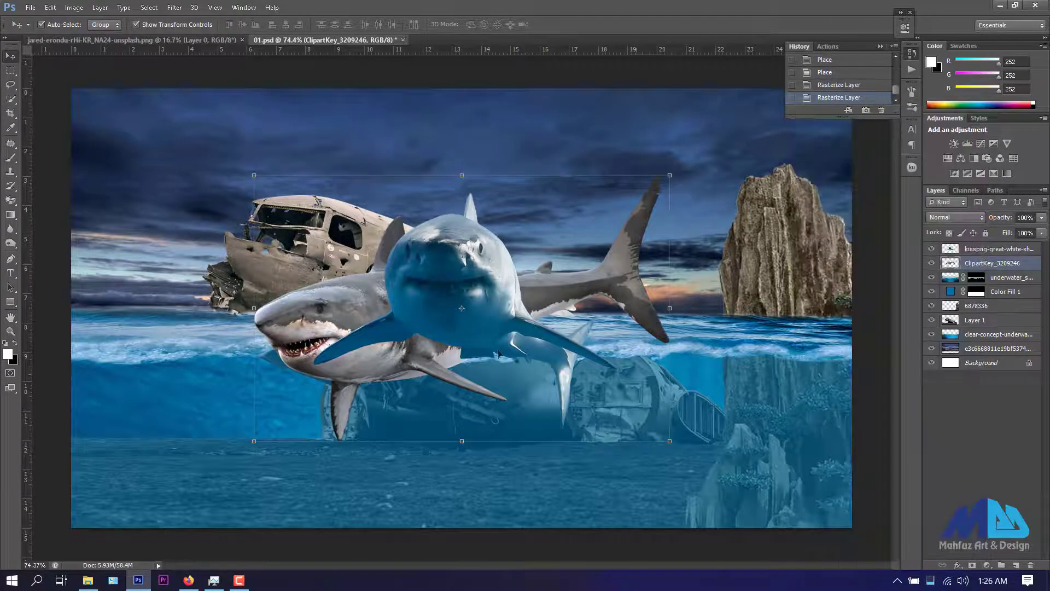
click(438, 355)
- Shrink both sharks, then move the small front-facing shark down-left underwater and shrink it further
click(532, 227)
shift+click(992, 249)
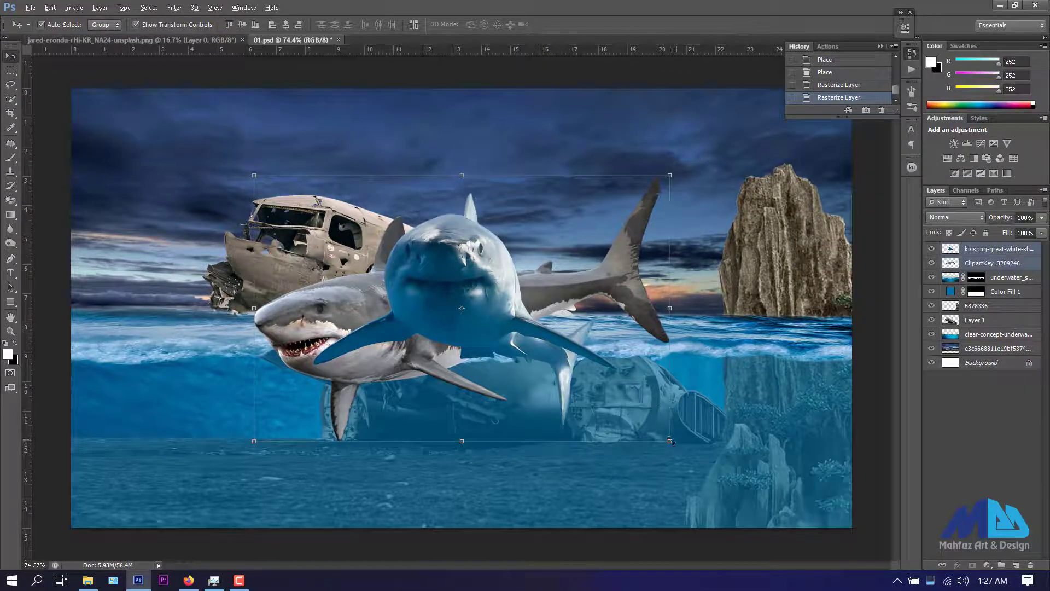
drag(670, 441, 573, 379)
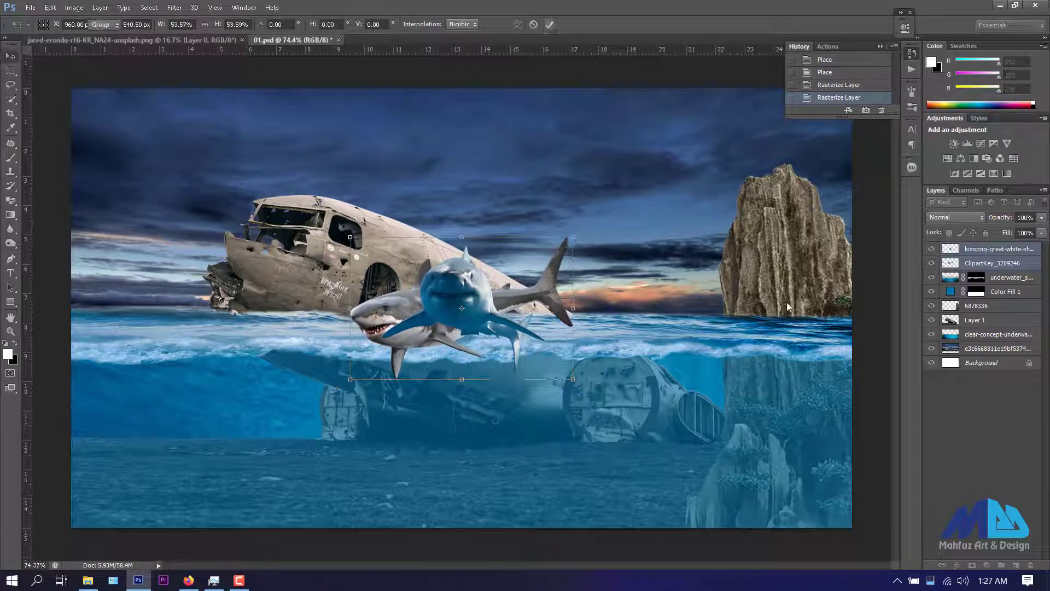
key(Return)
mouse_move(495, 308)
mouse_down()
mouse_move(258, 399)
mouse_move(258, 415)
mouse_up()
key(ctrl+t)
click(551, 25)
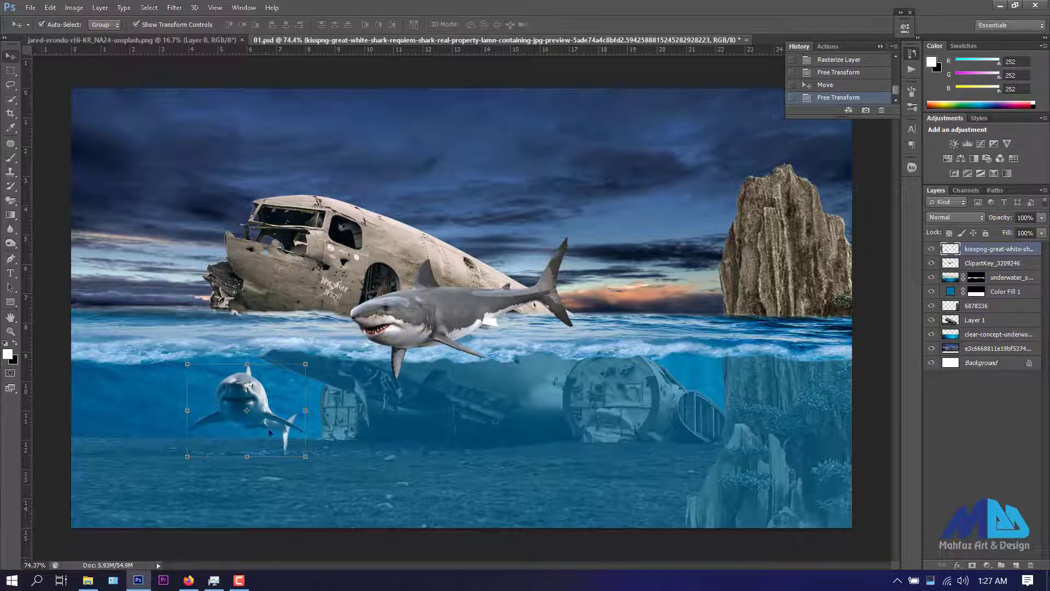
drag(305, 456, 295, 449)
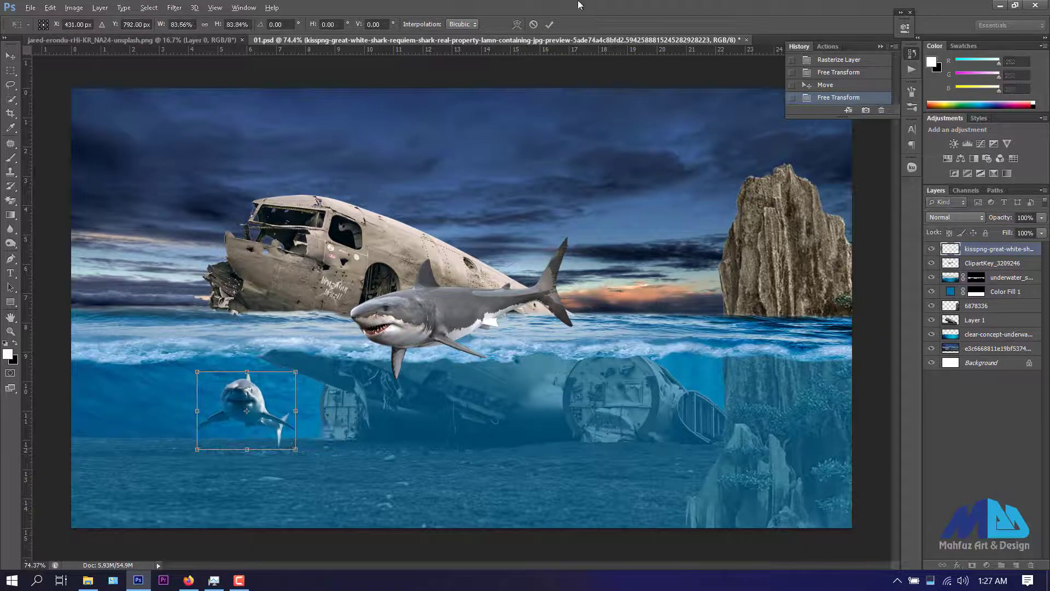
key(Return)
- Shrink the big shark to about 70%, move it lower right, and put both shark layers below the underwater photo
click(471, 305)
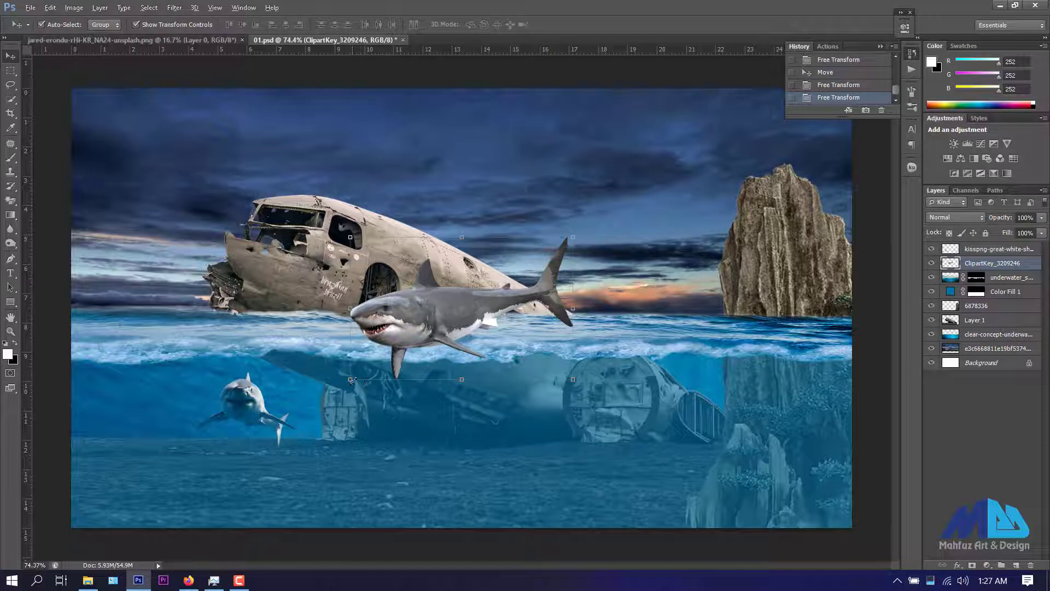
key(ctrl+t)
drag(352, 379, 383, 357)
click(547, 24)
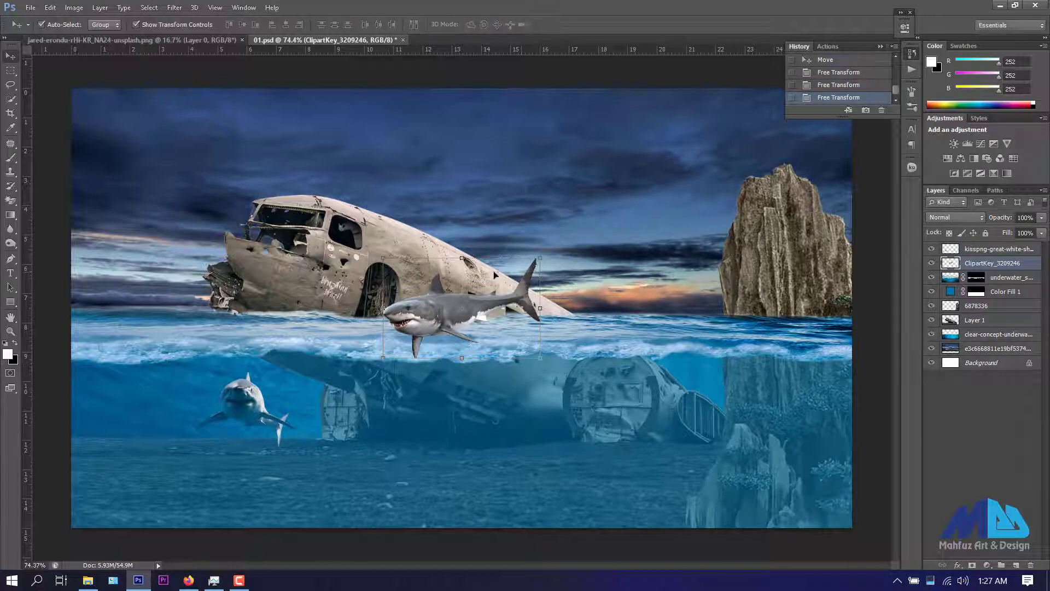
drag(454, 300, 620, 429)
ctrl+click(998, 248)
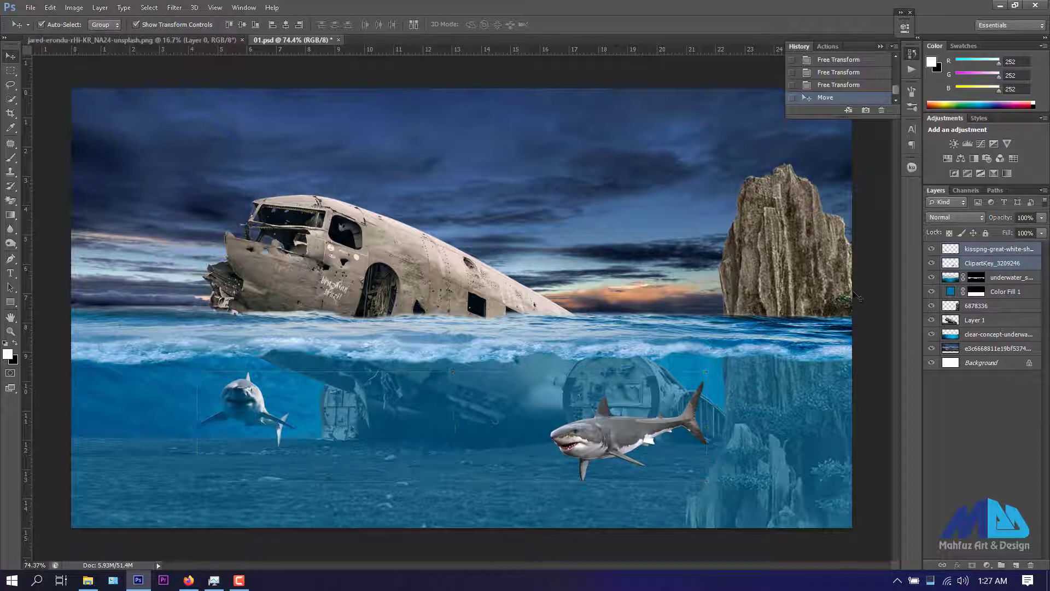
drag(617, 435, 634, 435)
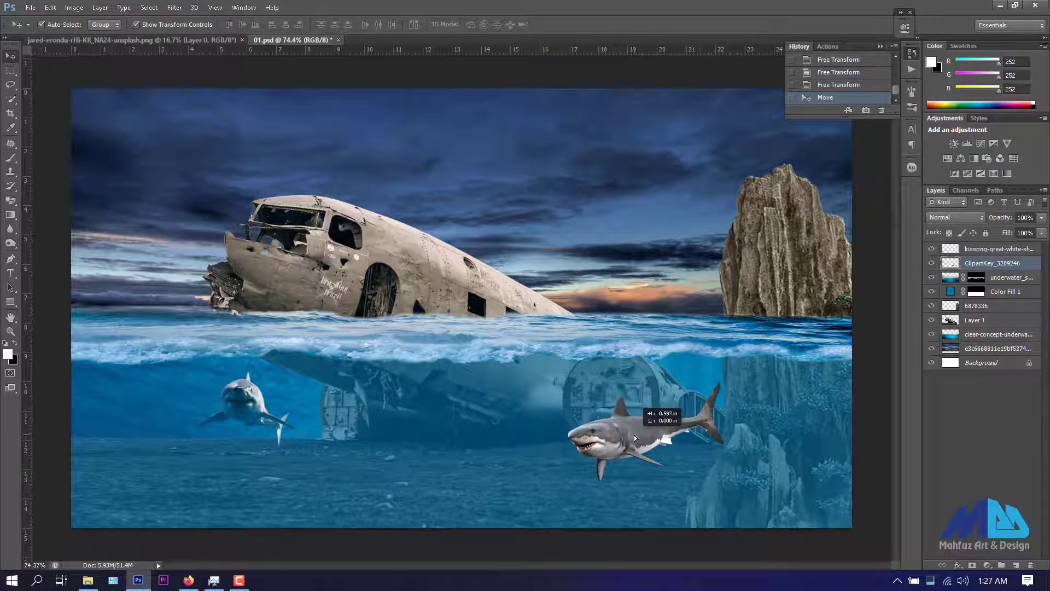
drag(635, 435, 648, 435)
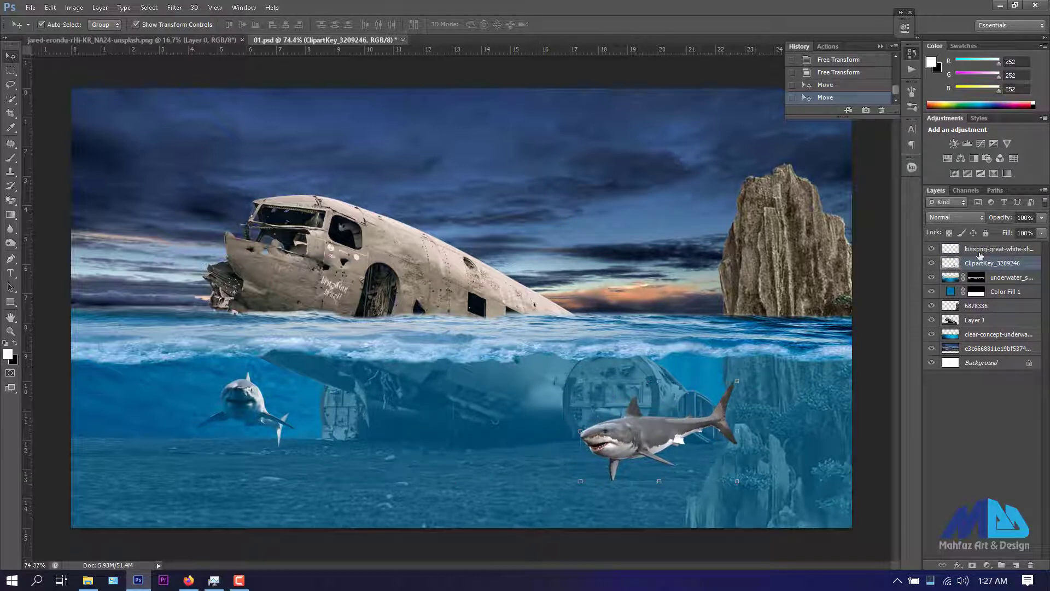
ctrl+click(980, 250)
mouse_move(980, 257)
mouse_down()
mouse_move(979, 342)
mouse_move(964, 339)
mouse_up()
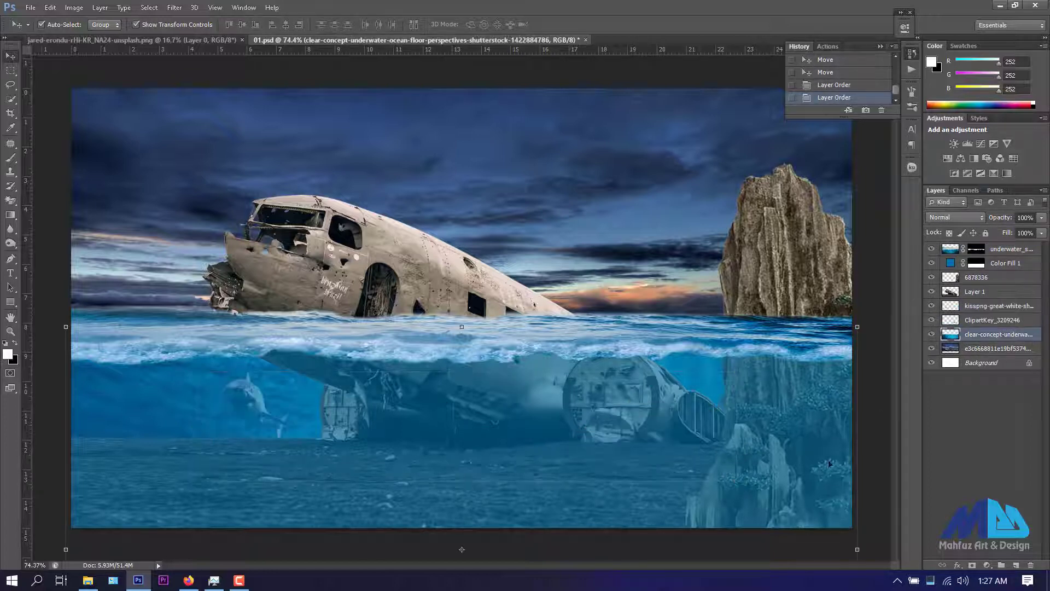
- Move Layer 1 below the big shark, then enlarge that shark to about 116% near the seabed
drag(961, 295, 962, 326)
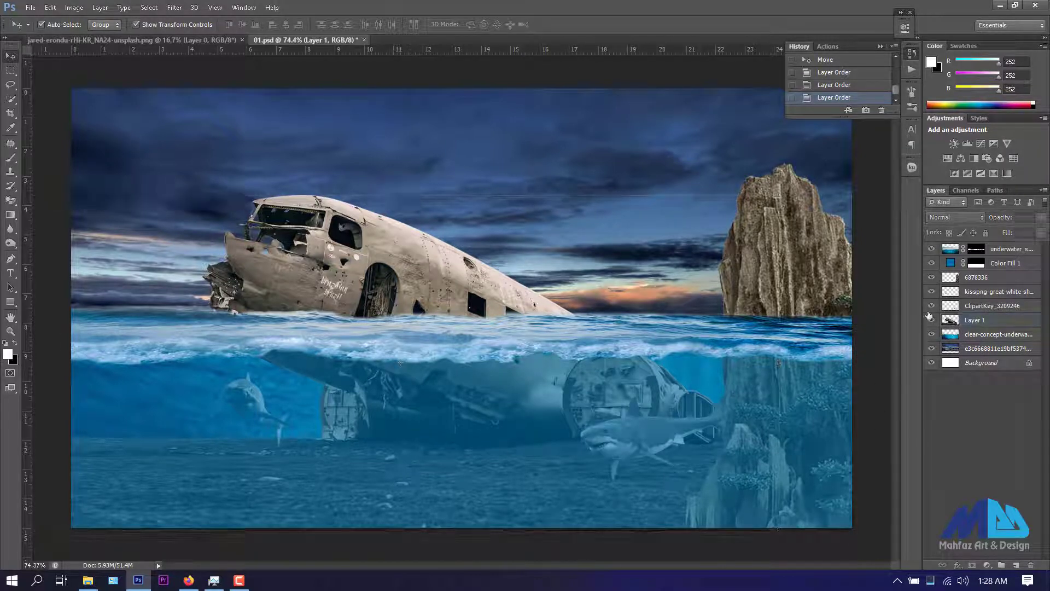
click(644, 432)
drag(580, 481, 554, 497)
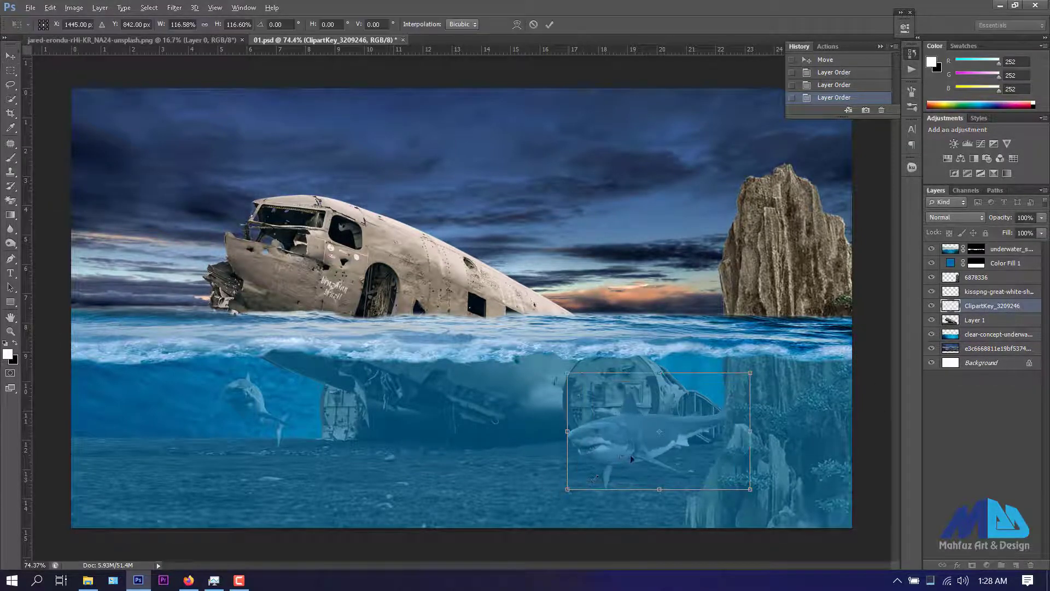
mouse_move(630, 454)
mouse_down()
mouse_move(607, 453)
mouse_move(616, 460)
mouse_move(604, 464)
mouse_up()
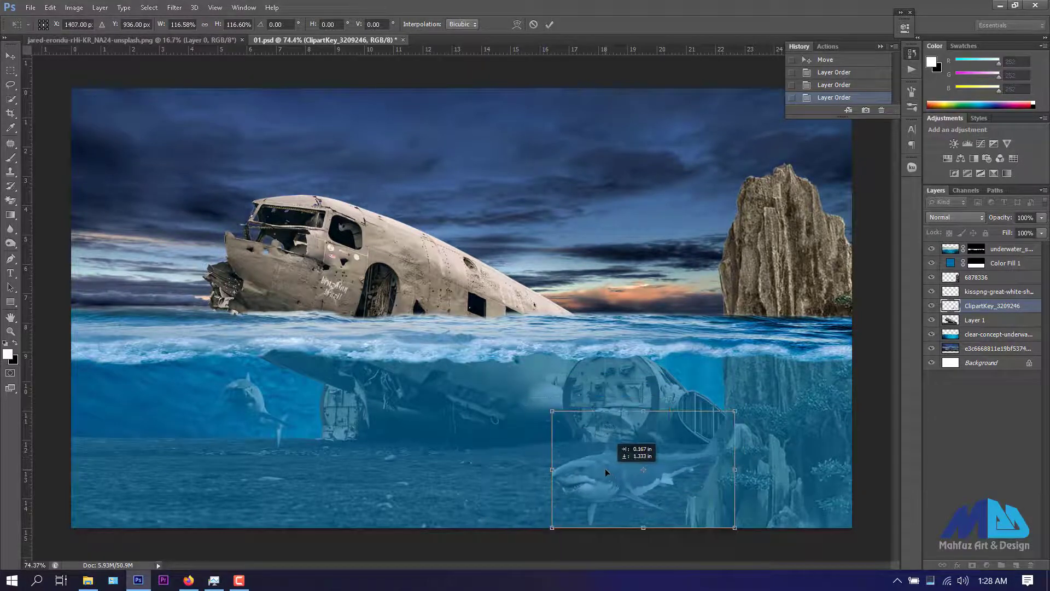
click(550, 24)
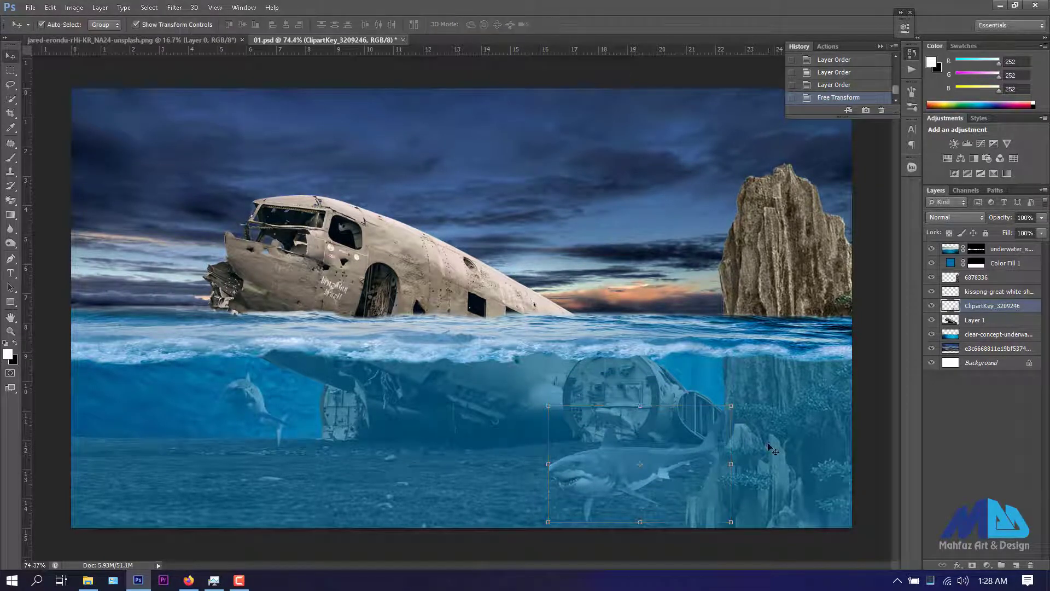
- Set the Color Fill 1 tint layer's opacity to 45%
click(1001, 263)
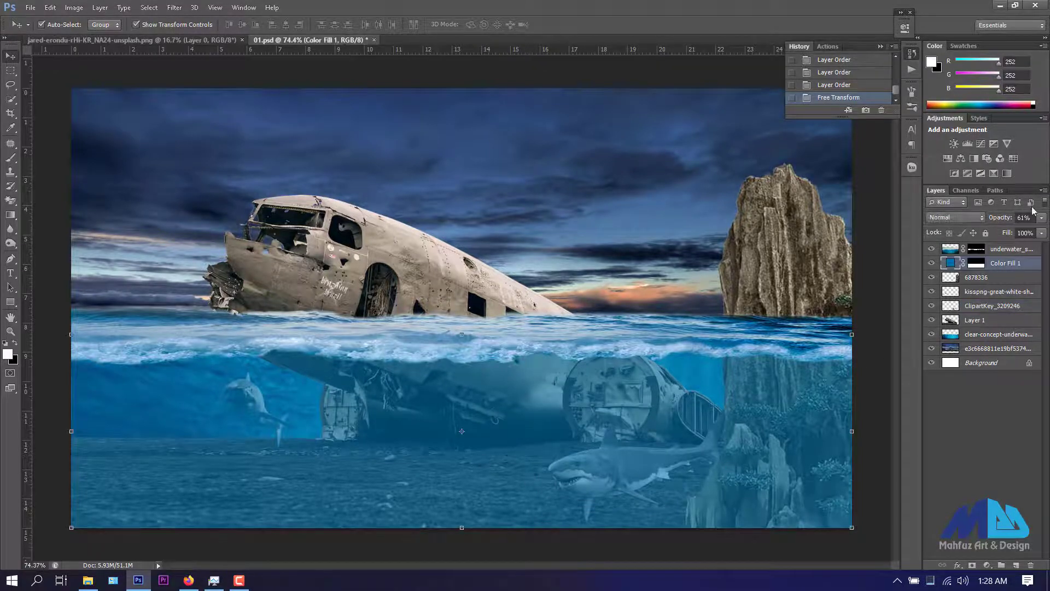
text(45)
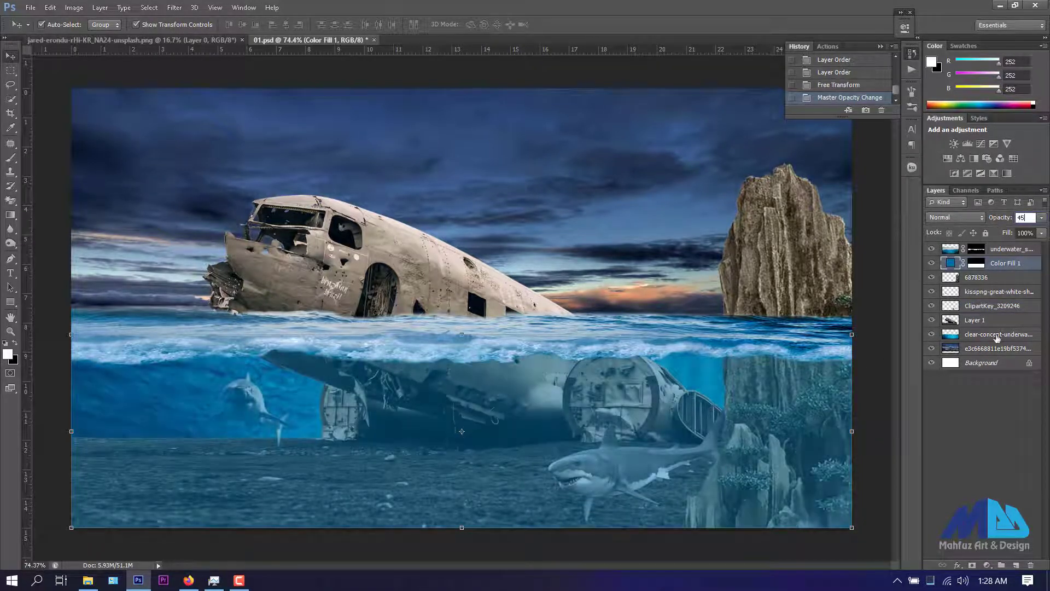
click(875, 355)
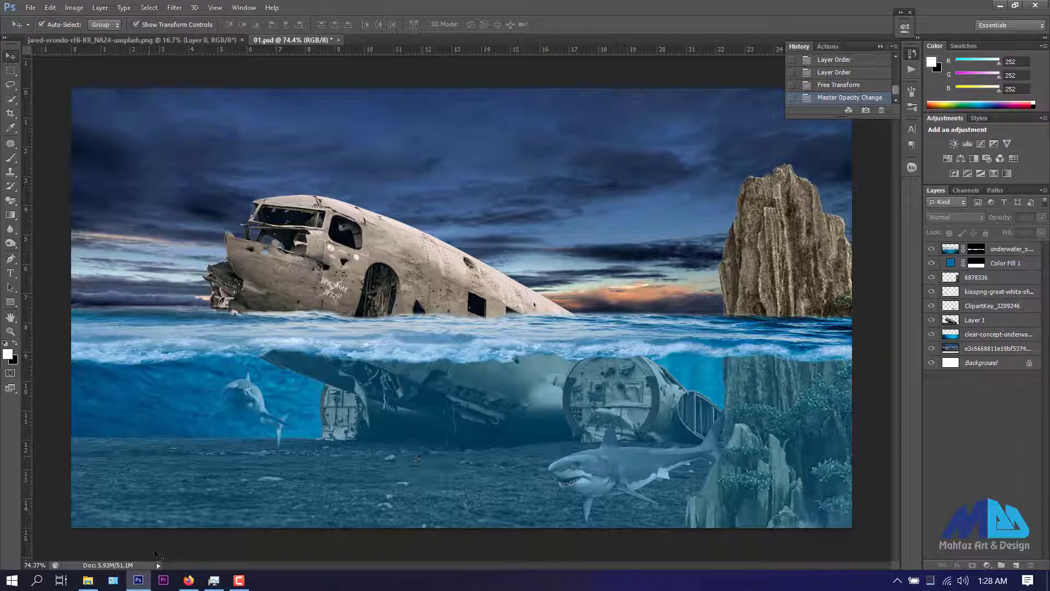
- Drag the bird-flock clip-art PNG from File Explorer into the Photoshop canvas as a new layer
click(87, 580)
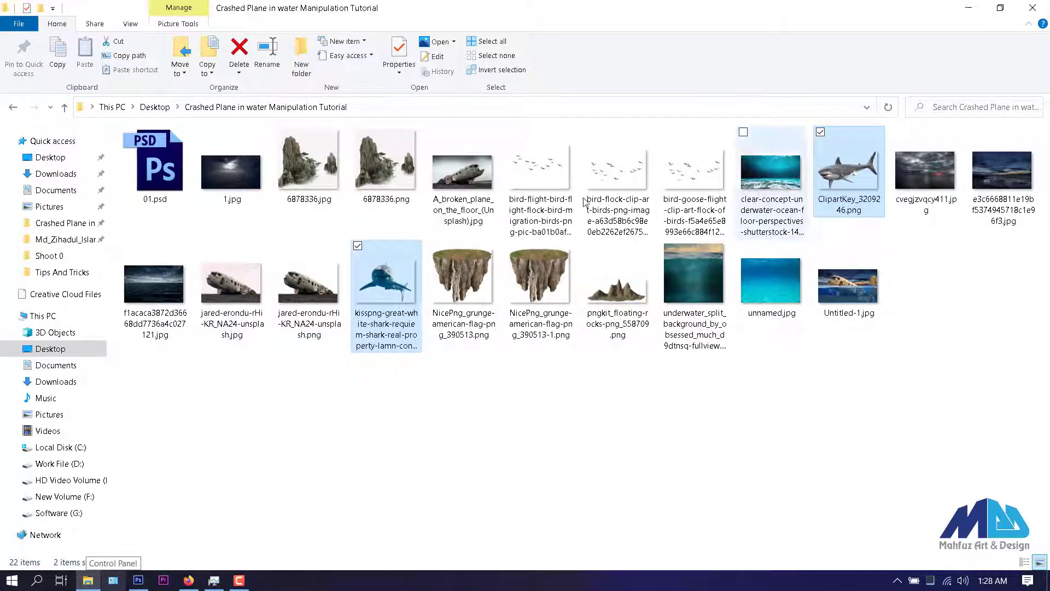
click(643, 178)
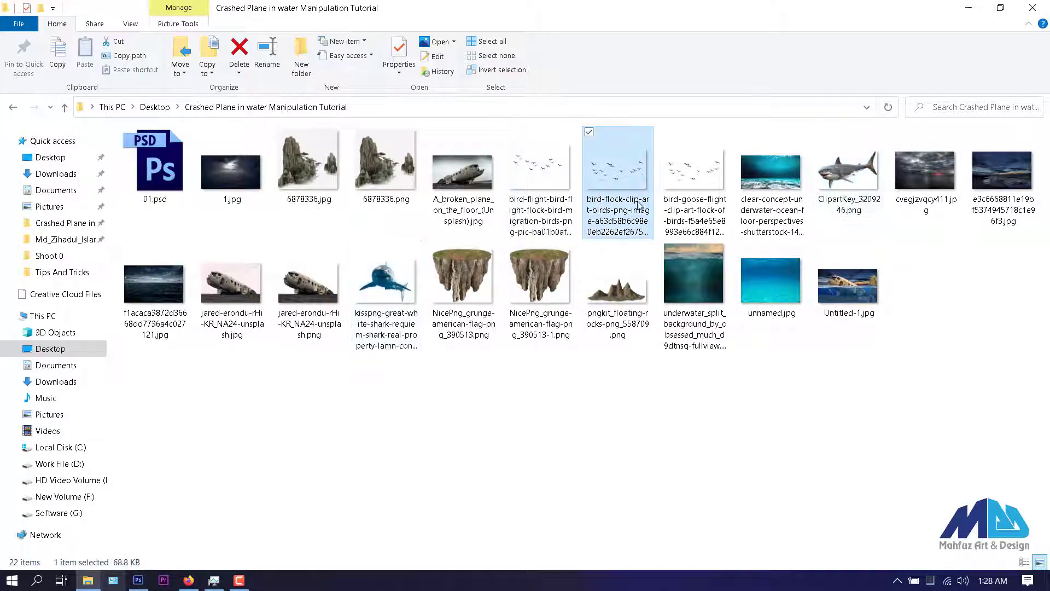
drag(638, 205, 500, 195)
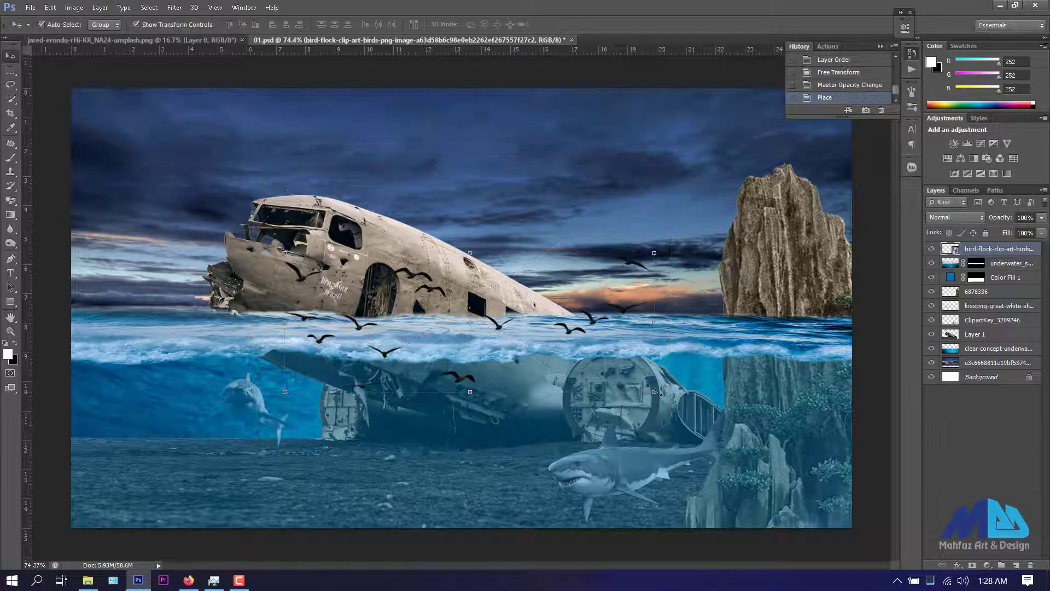
- Shrink the placed bird flock, move it into the sky, and rasterize its layer
key(ctrl+t)
mouse_move(635, 386)
mouse_down()
mouse_move(590, 257)
mouse_move(718, 168)
mouse_up()
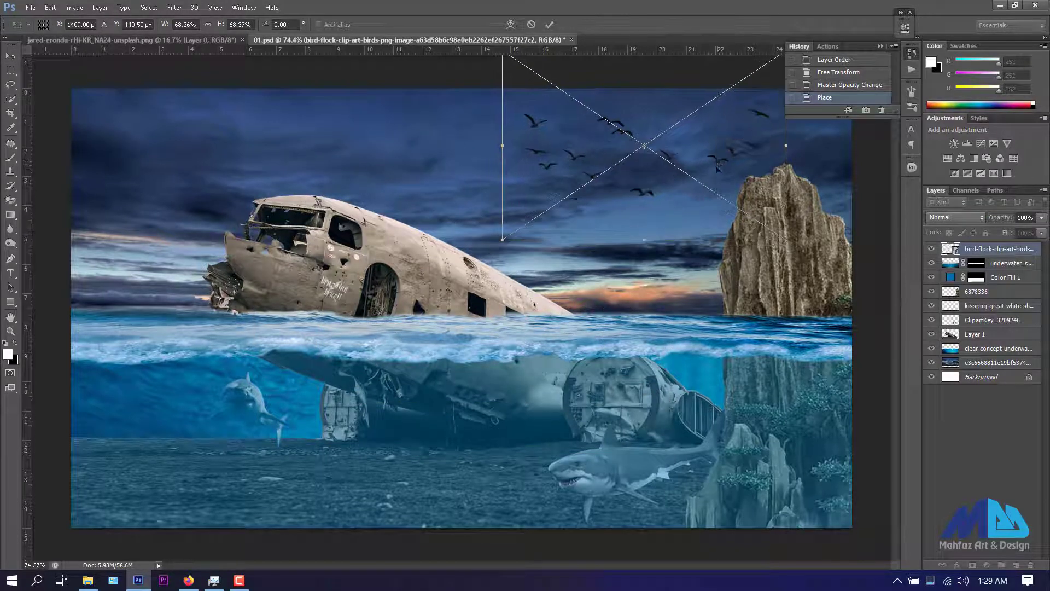
click(551, 24)
right_click(964, 249)
click(835, 239)
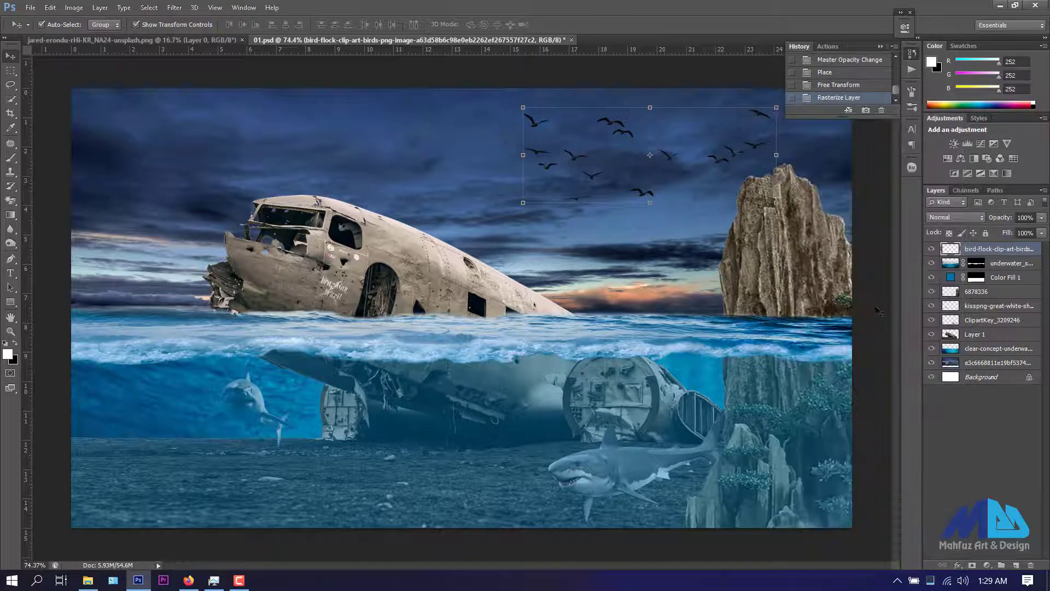
- Enlarge the bird flock toward the left and shift the birds slightly right
click(757, 115)
key(ctrl+t)
drag(548, 193, 496, 213)
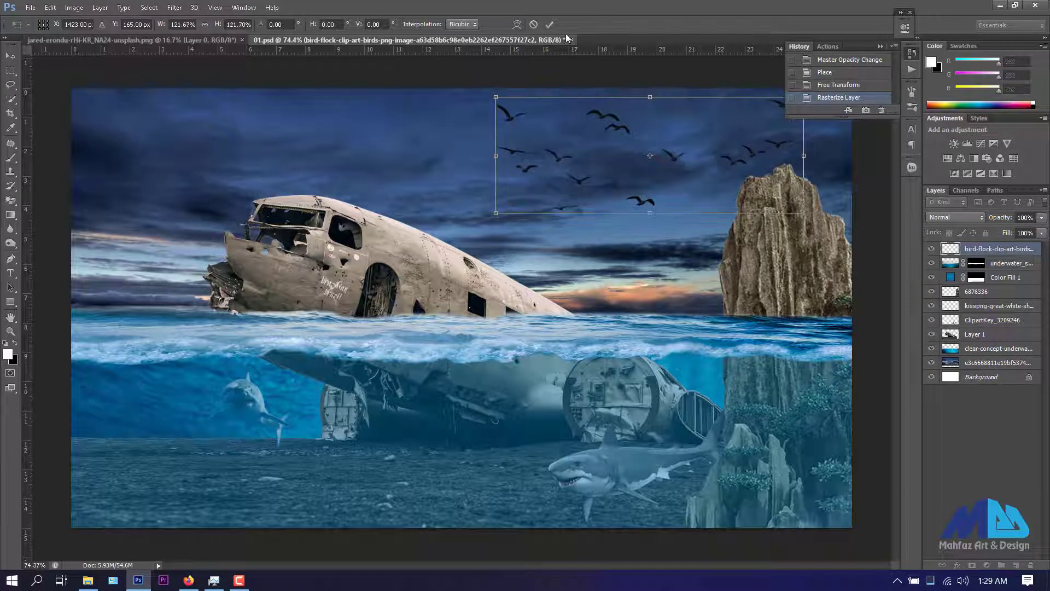
key(Return)
drag(753, 156, 768, 153)
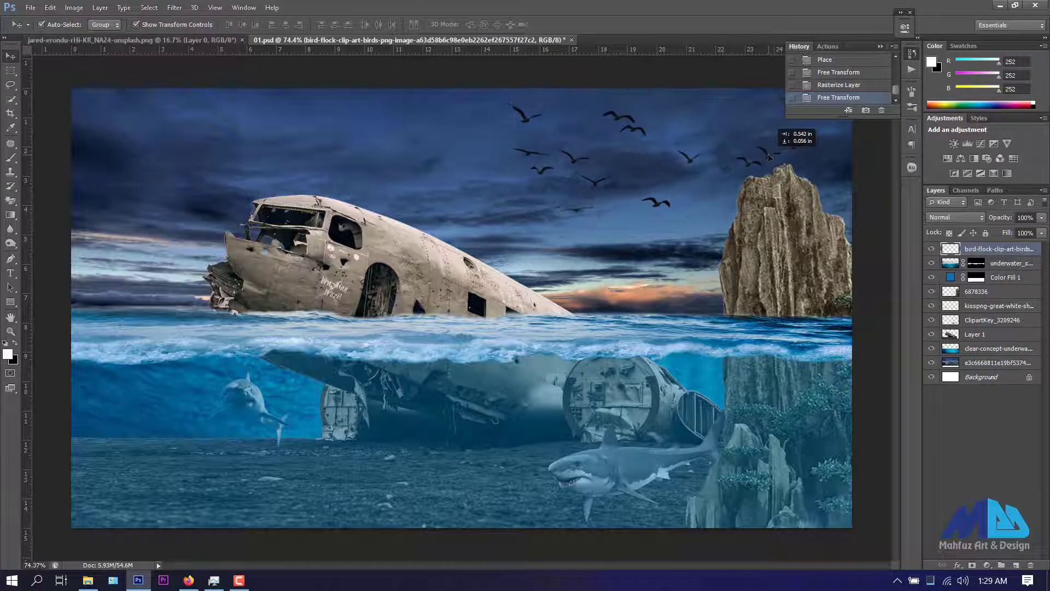
- Nudge the rock cliff slightly right and move the large shark a little right
drag(786, 290, 803, 290)
drag(800, 287, 796, 287)
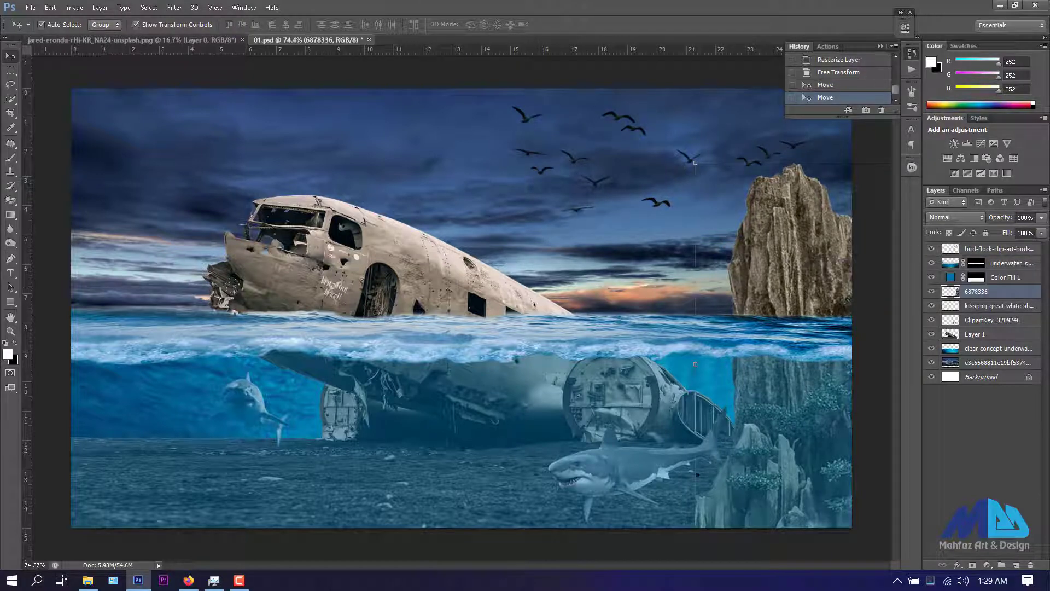
click(1004, 278)
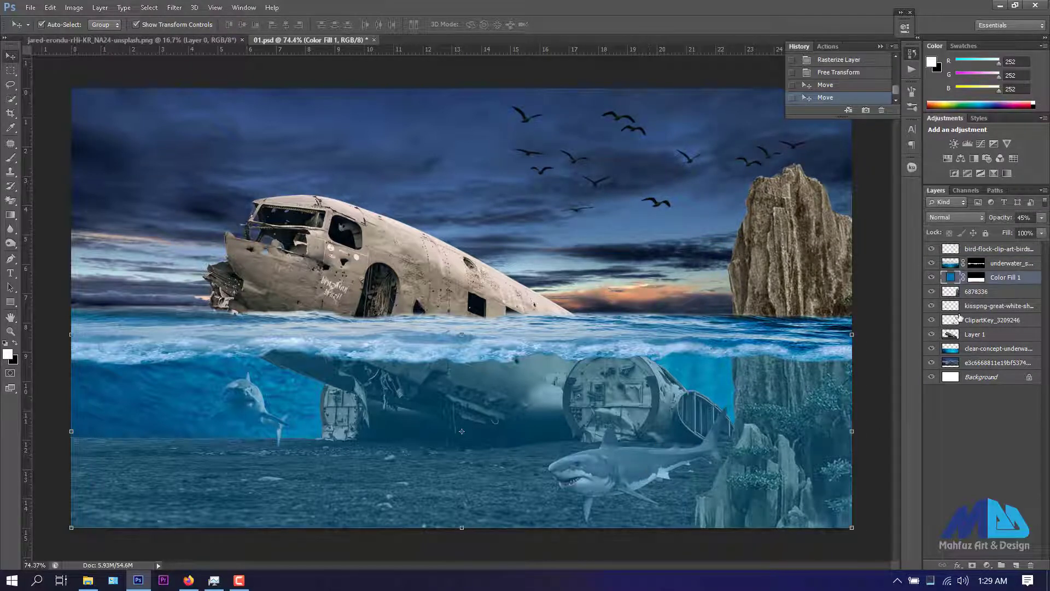
click(975, 320)
key(shift+Right)
key(shift+Right)
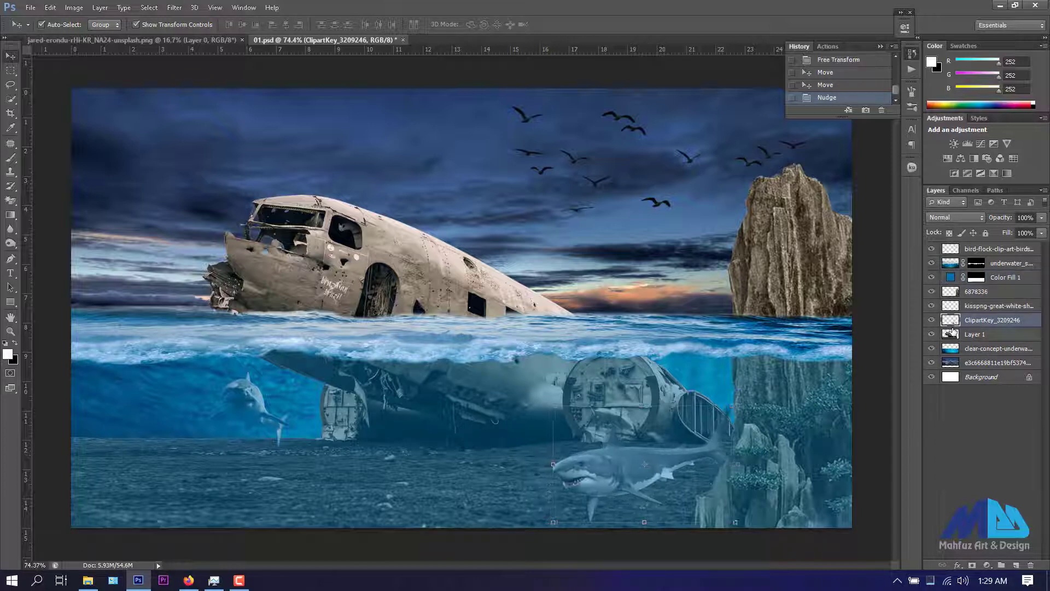
- Brush on the underwater layer's mask to hide water along the horizon
click(856, 436)
scroll(856, 436, down, 1)
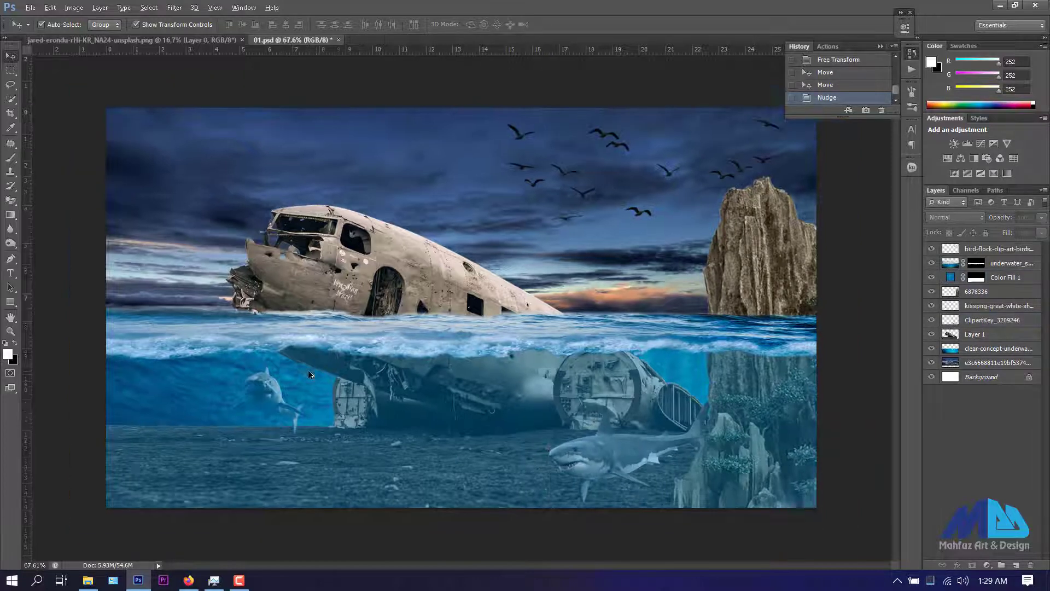
click(266, 342)
click(11, 157)
click(976, 263)
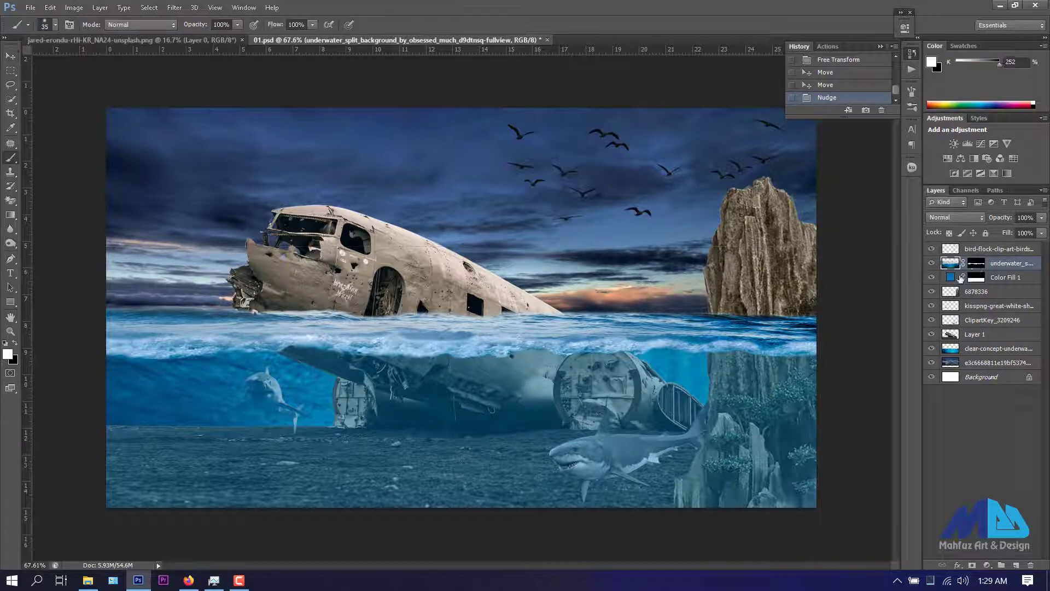
key(x)
key(x)
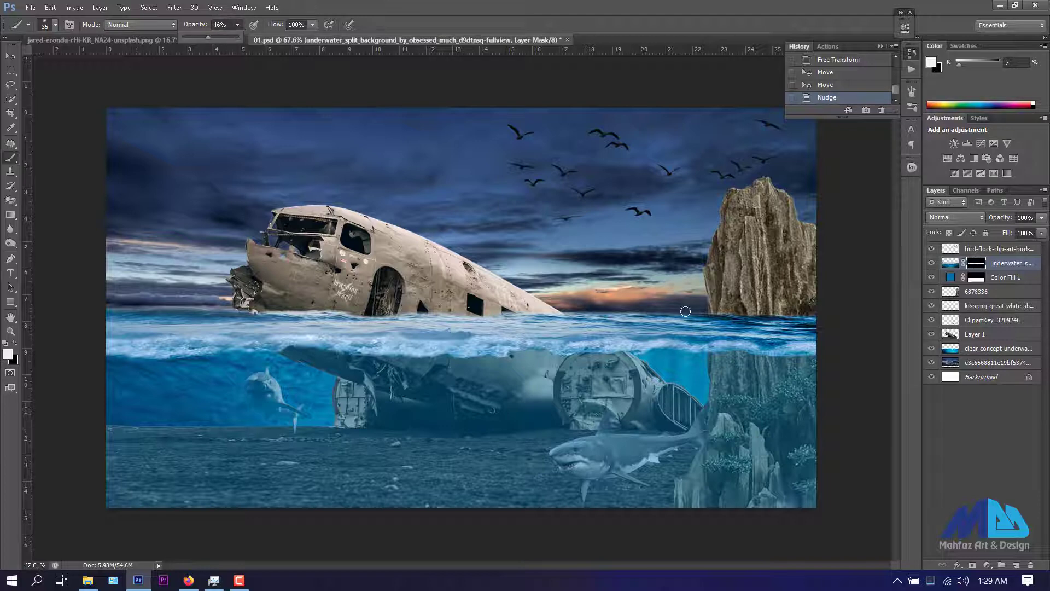
drag(685, 311, 733, 320)
- Paint black on the mask to reveal more fuselage below the waterline
scroll(694, 311, up, 2)
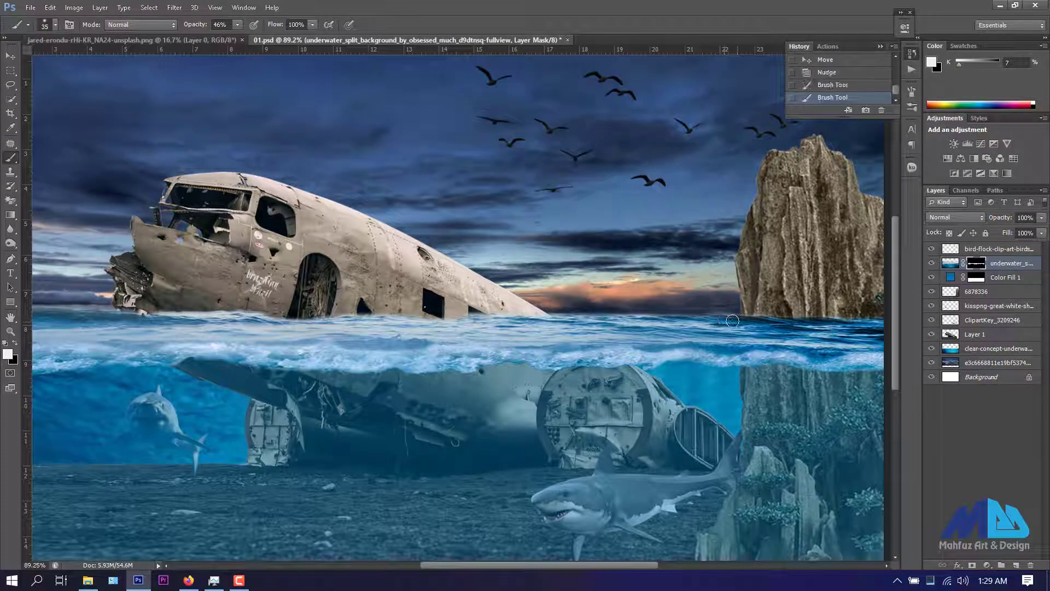
scroll(655, 324, right, 3)
key(x)
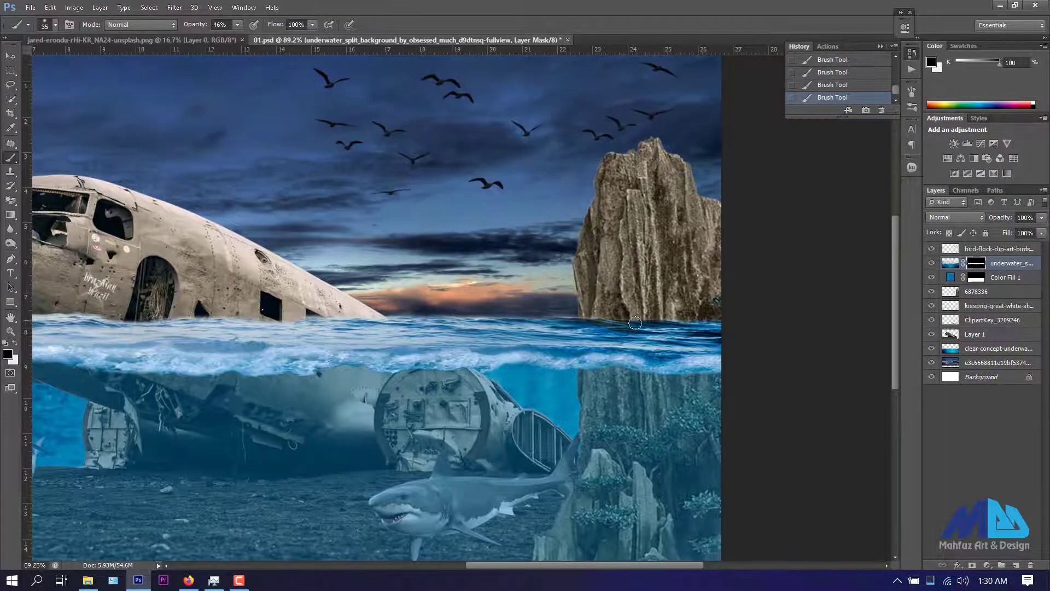
scroll(708, 393, down, 2)
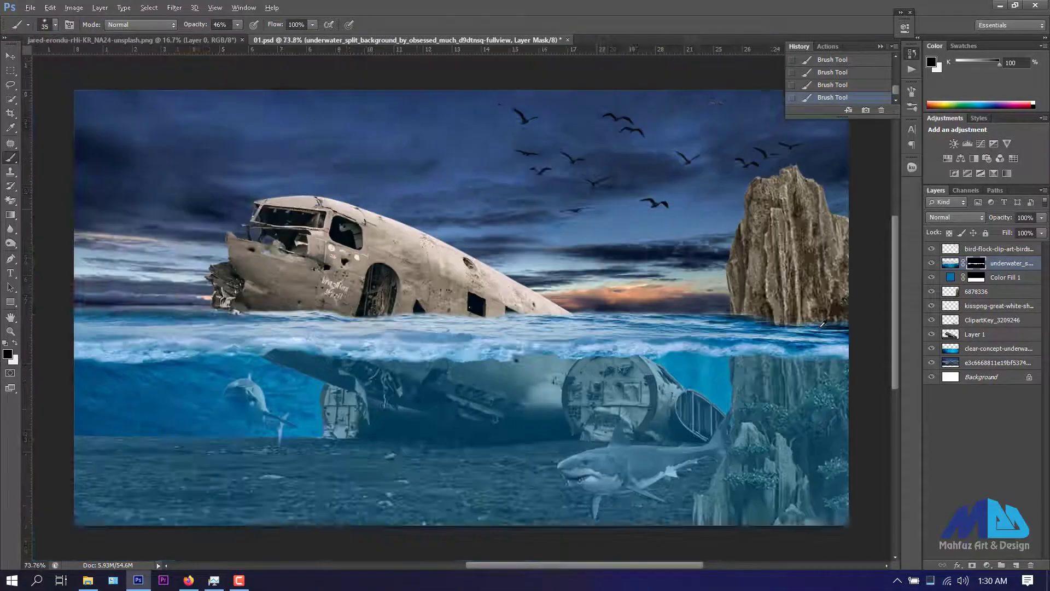
scroll(213, 322, up, 3)
drag(430, 290, 499, 282)
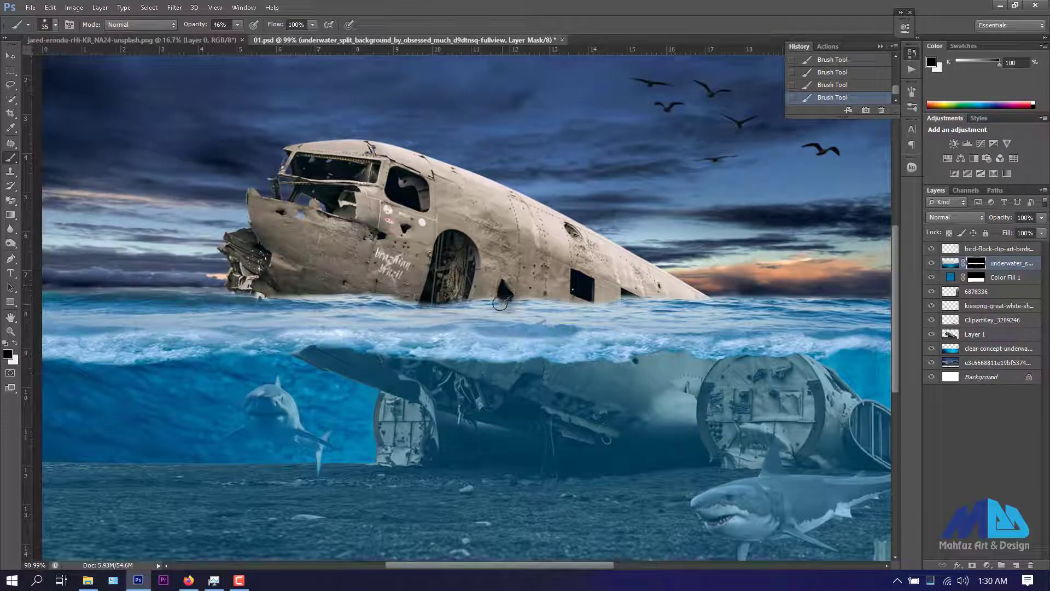
- Fade the foam beneath the waterline on the mask, raising brush opacity to full
key(x)
key(x)
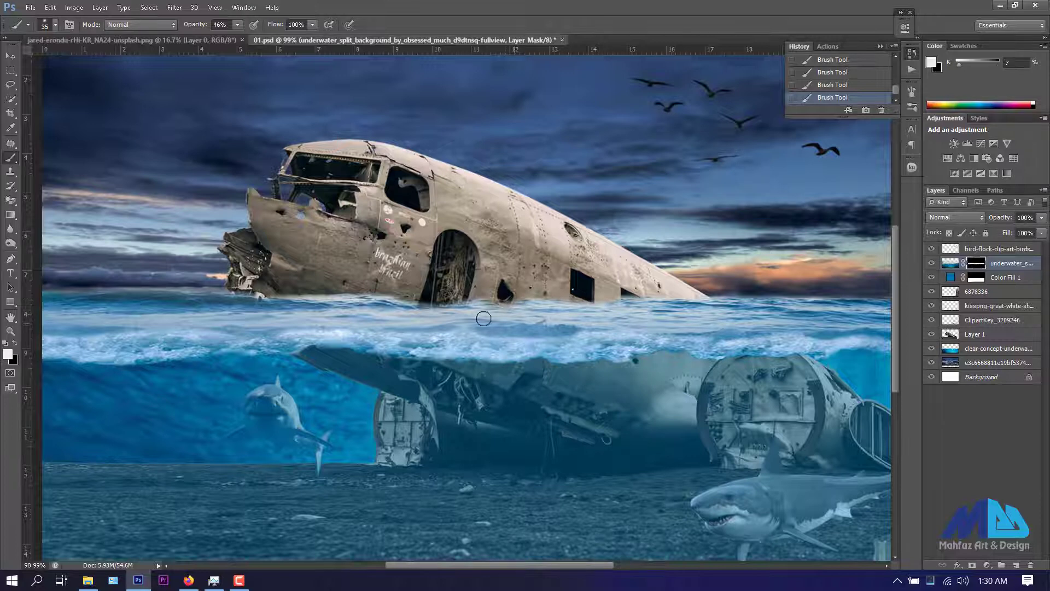
scroll(484, 318, left, 5)
key(x)
key(x)
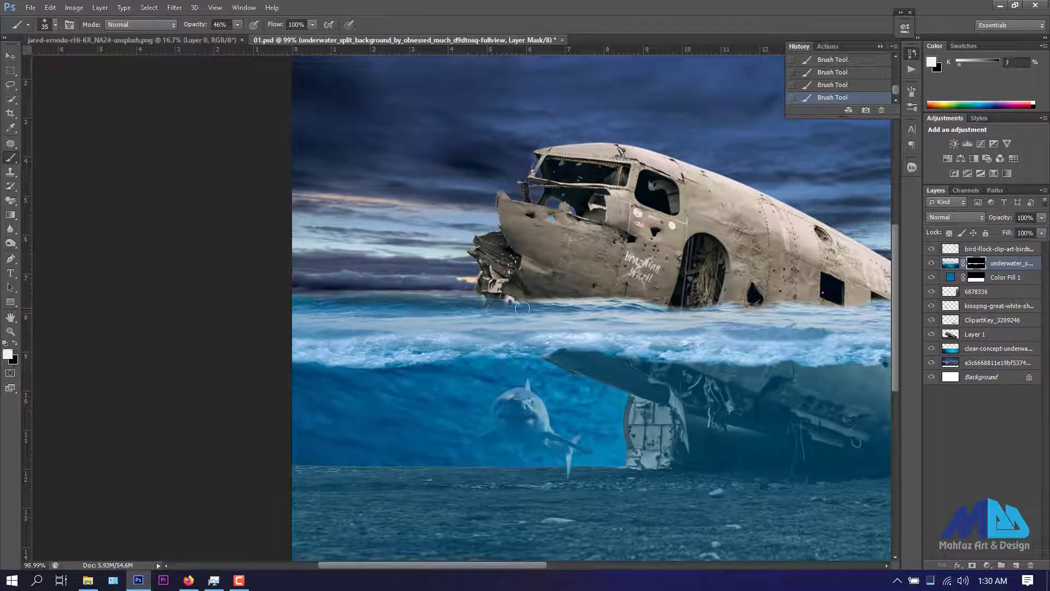
key(x)
key(x)
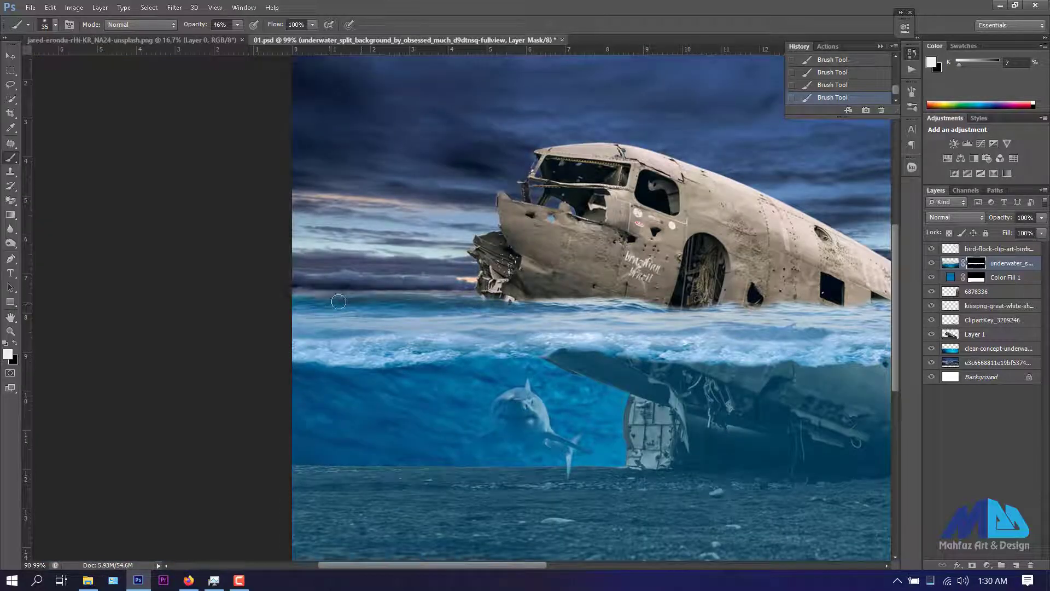
scroll(307, 322, right, 4)
scroll(304, 339, right, 1)
key(x)
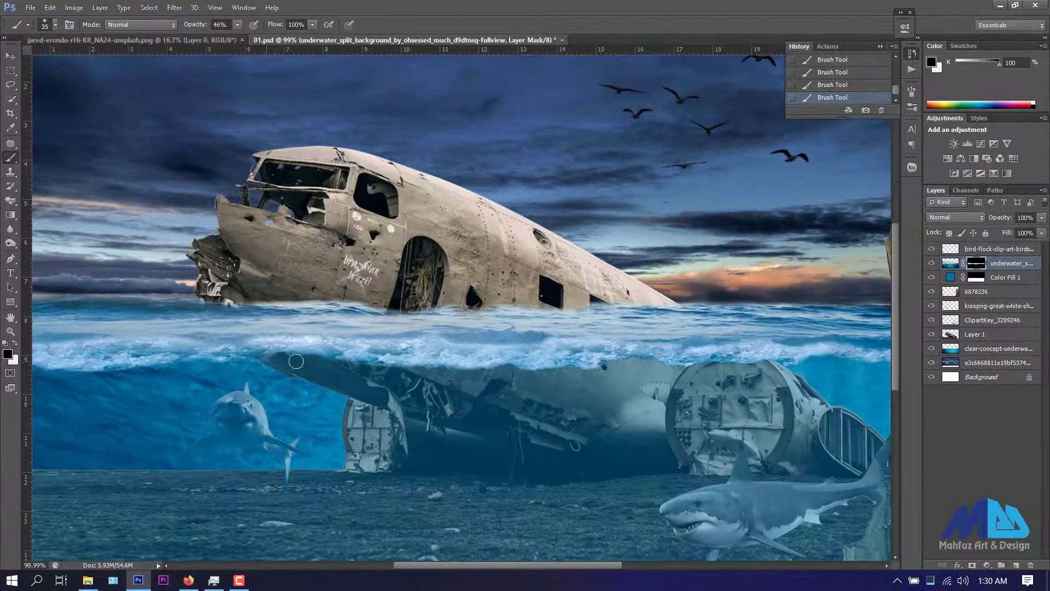
drag(374, 361, 450, 372)
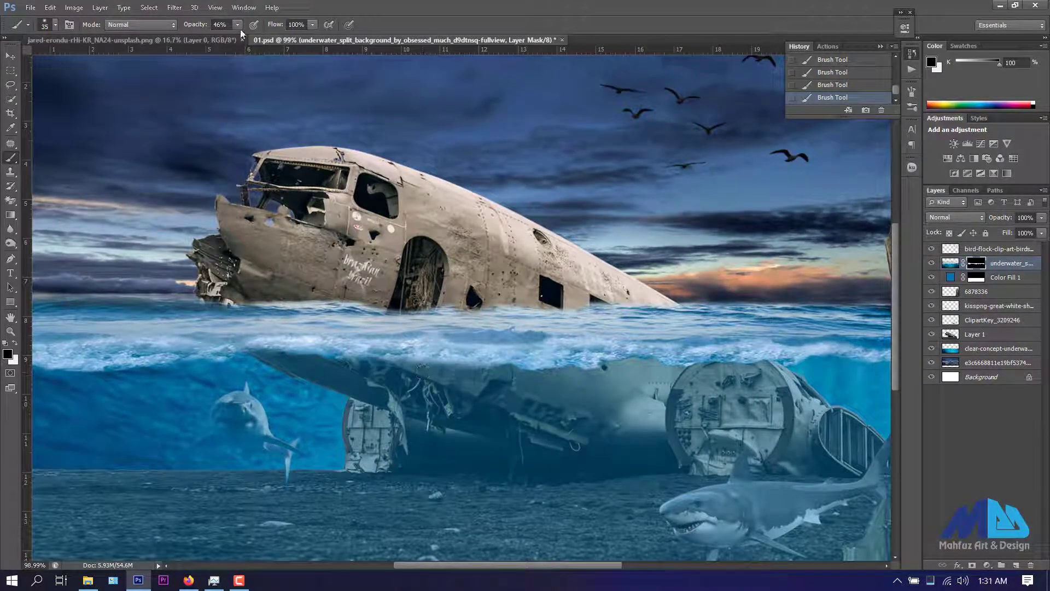
drag(238, 24, 270, 37)
drag(355, 363, 494, 378)
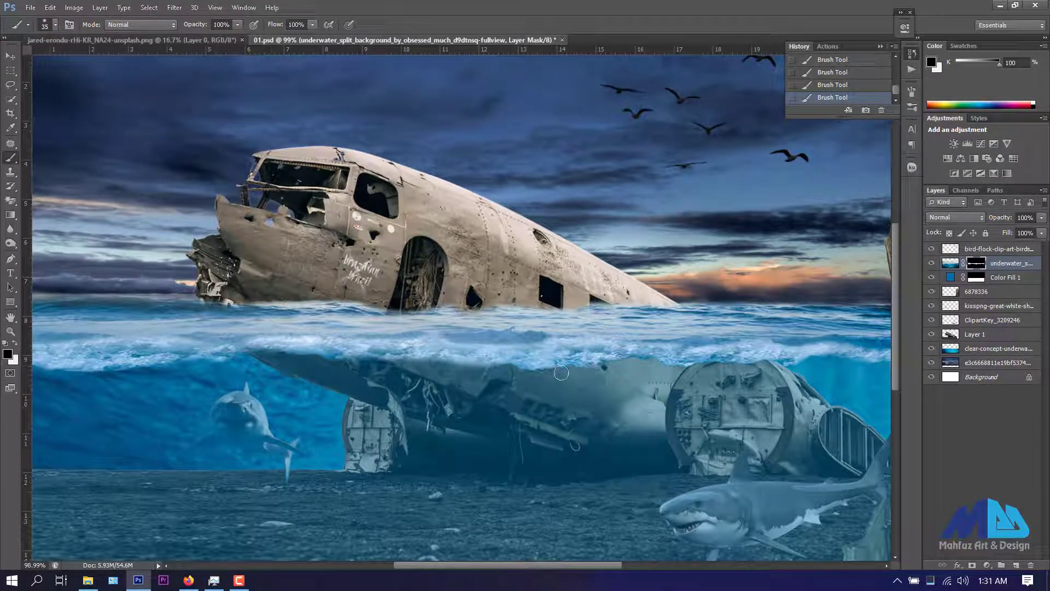
scroll(561, 373, down, 5)
scroll(563, 365, up, 2)
- Enlarge the small left shark and nudge it up into place
key(v)
key(x)
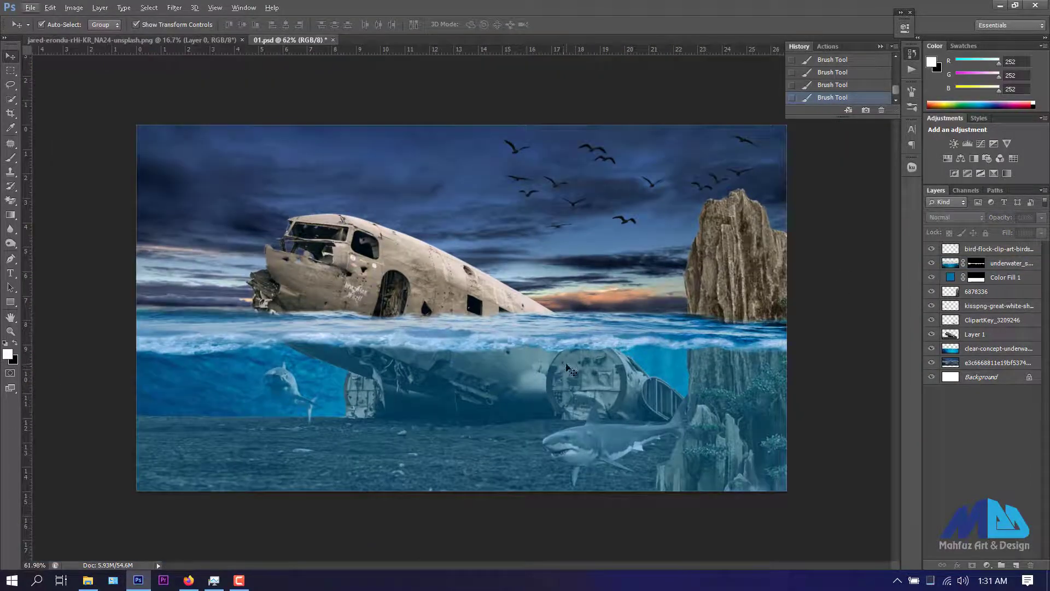
click(311, 392)
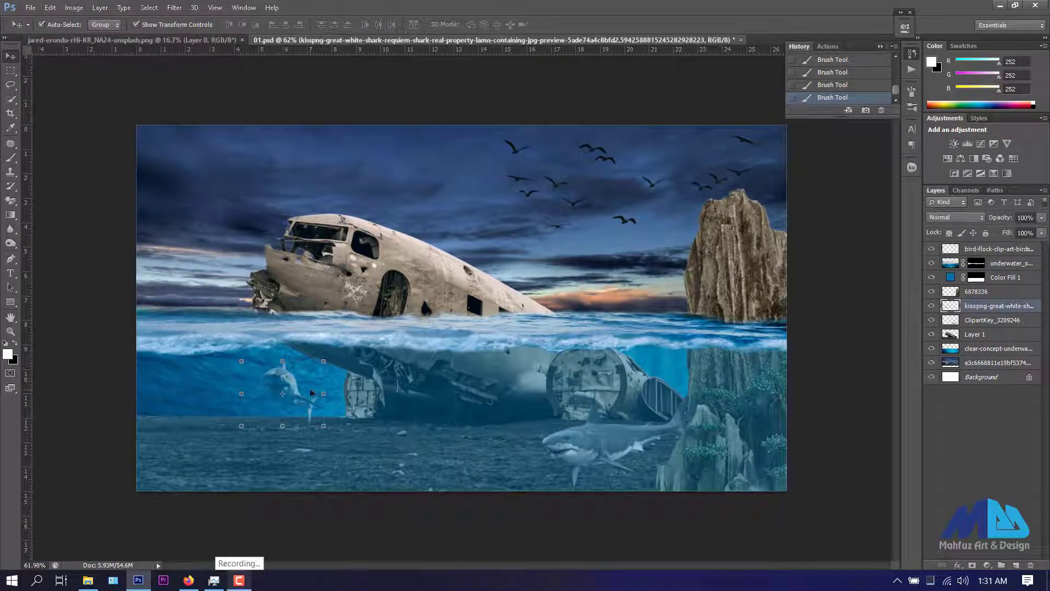
drag(324, 361, 332, 354)
key(Return)
key(shift+Up)
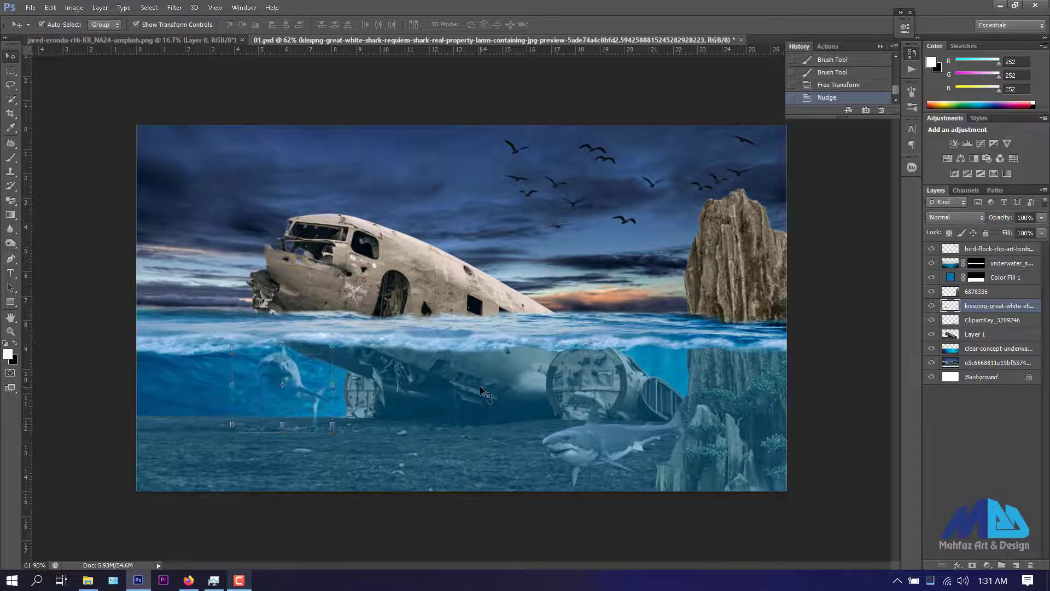
- Change the Color Fill 1 colour to blue #0073ac
click(640, 380)
scroll(457, 435, up, 1)
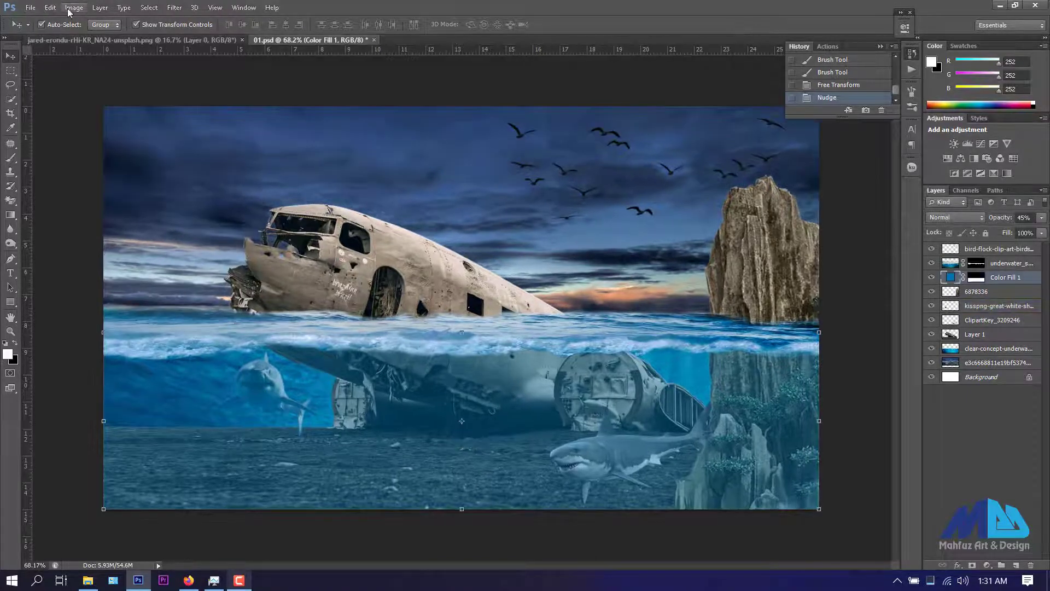
double_click(952, 278)
drag(782, 293, 791, 316)
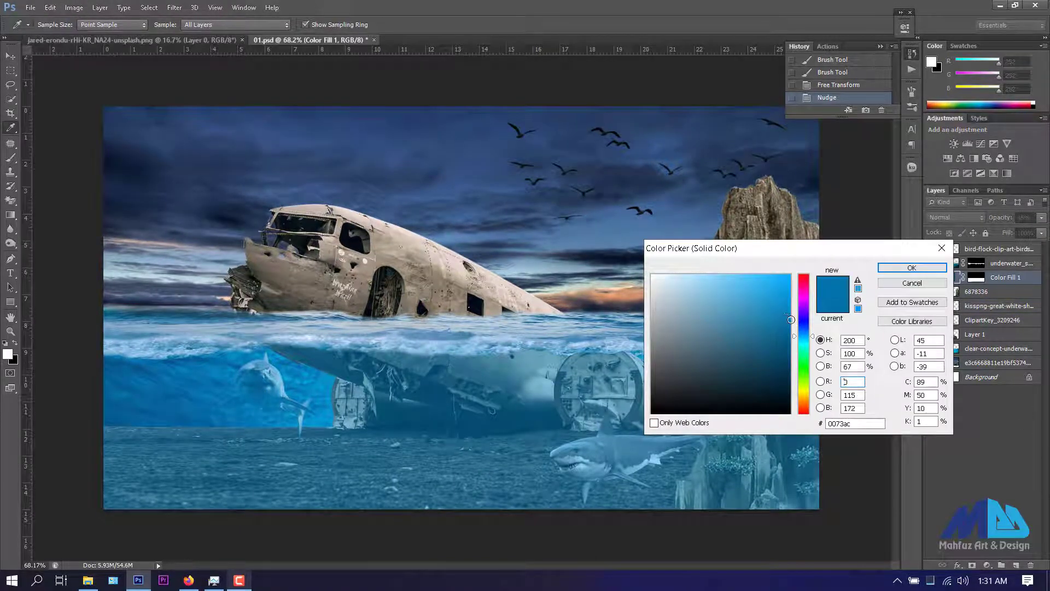
key(Return)
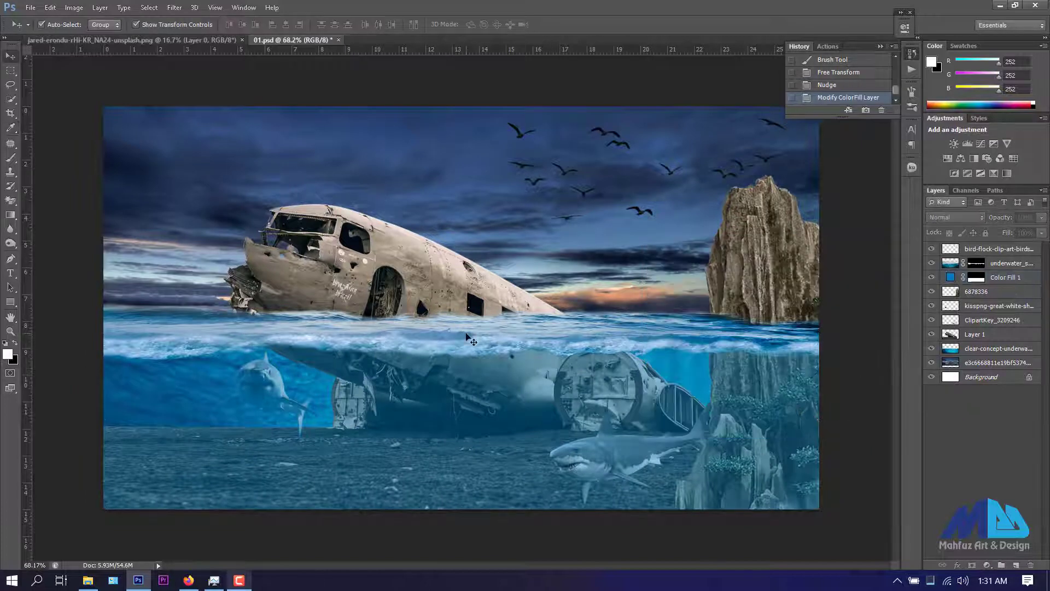
- Apply a midtone Color Balance of 0, +2, -12 to the underwater layer
click(1007, 263)
click(74, 8)
key(ctrl+b)
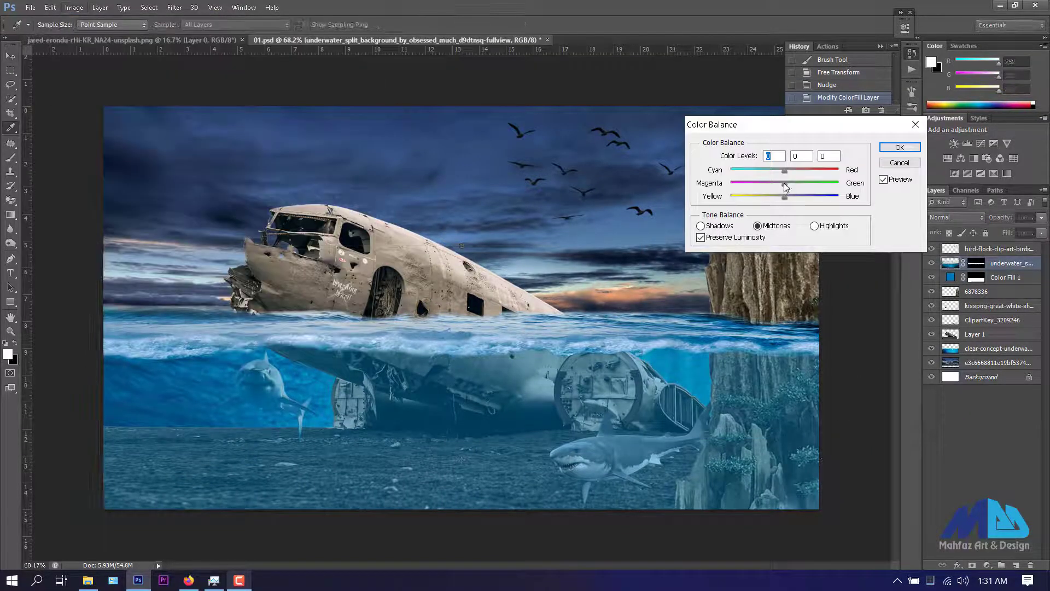
mouse_move(784, 196)
mouse_down()
mouse_move(810, 198)
mouse_move(782, 205)
mouse_up()
click(897, 148)
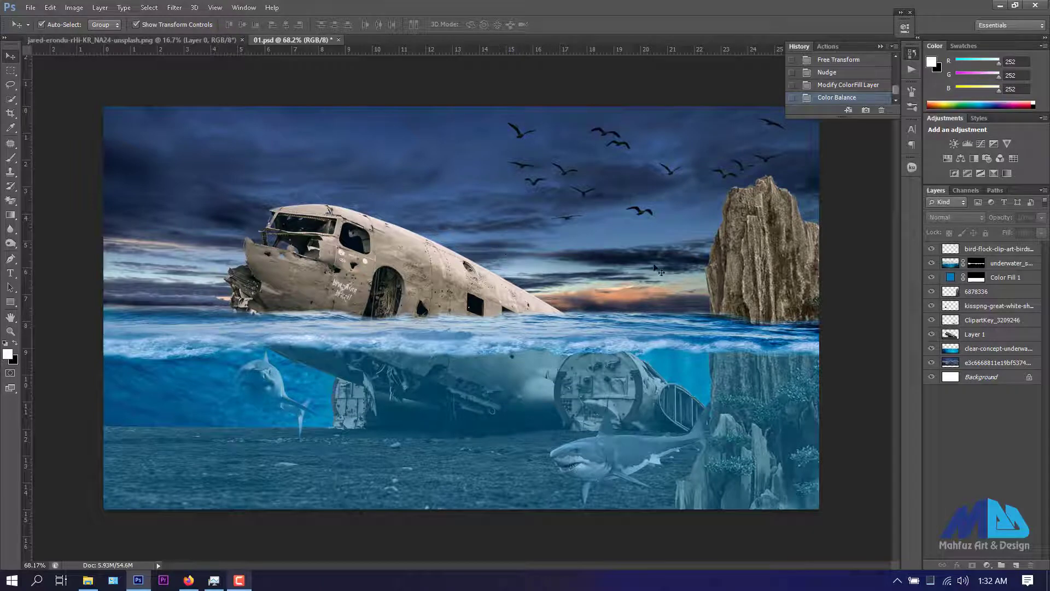
- Move the rock slightly down-right and stamp all visible layers into Layer 2
drag(765, 293, 768, 297)
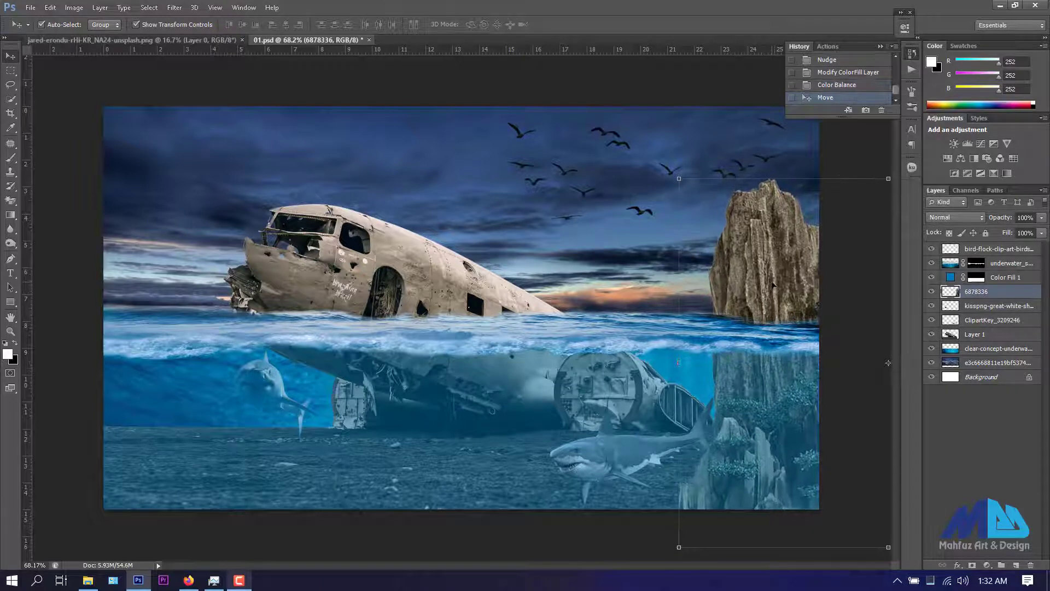
click(831, 285)
key(ctrl+0)
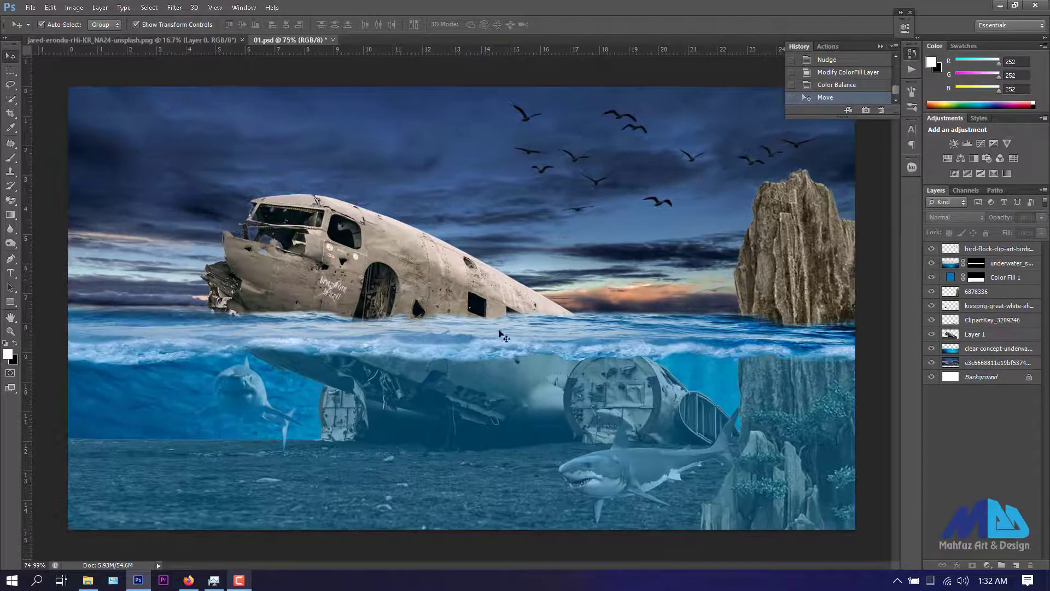
key(ctrl+shift+alt+e)
- Apply a Brightness/Contrast adjustment to stamped Layer 2
click(72, 9)
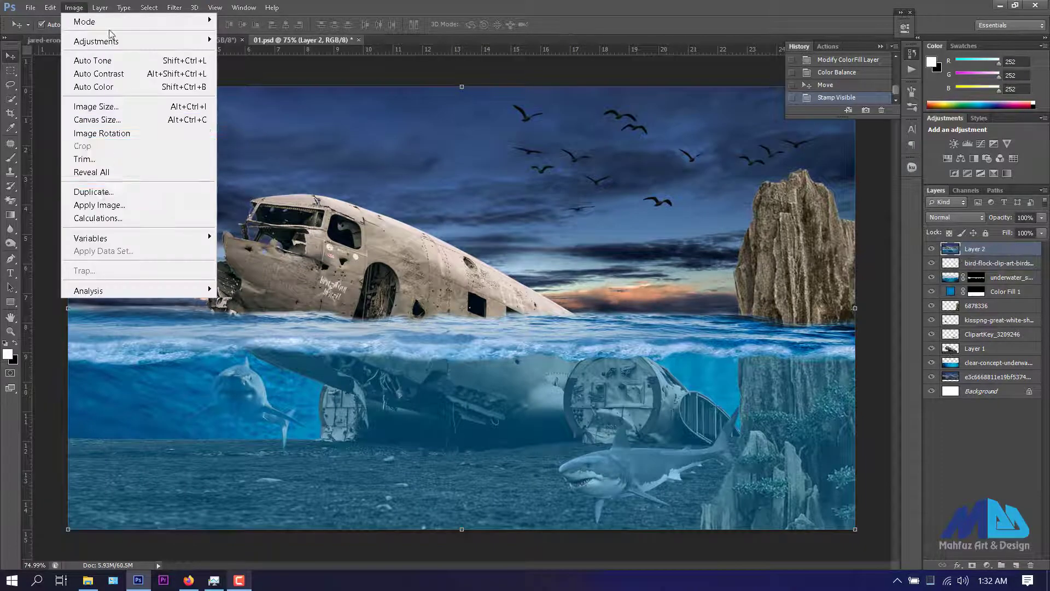
mouse_move(96, 41)
click(240, 39)
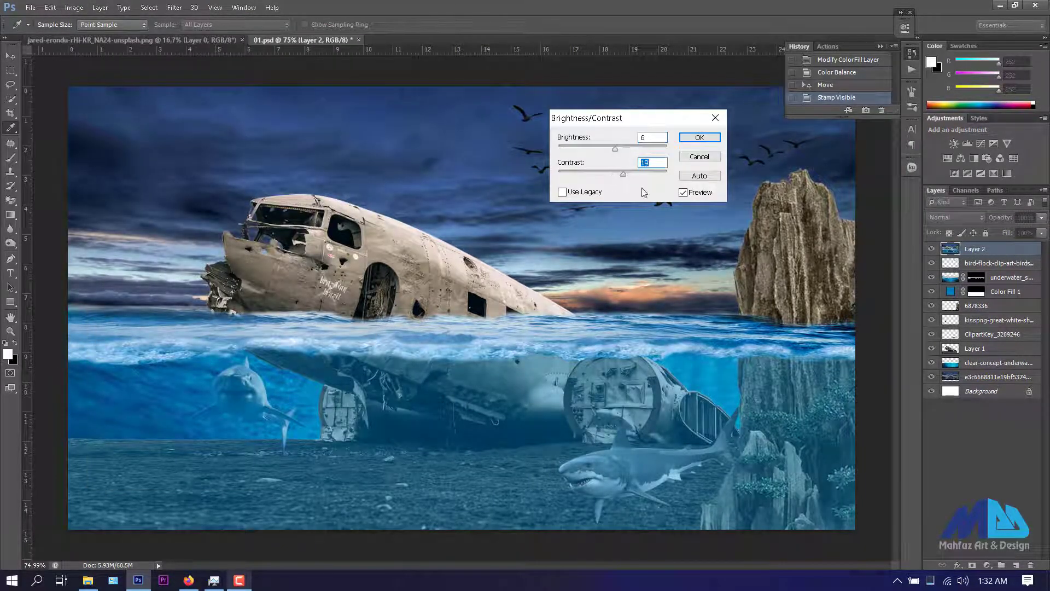
key(Return)
key(v)
- Brighten Layer 2 by raising its Curves
key(alt+i)
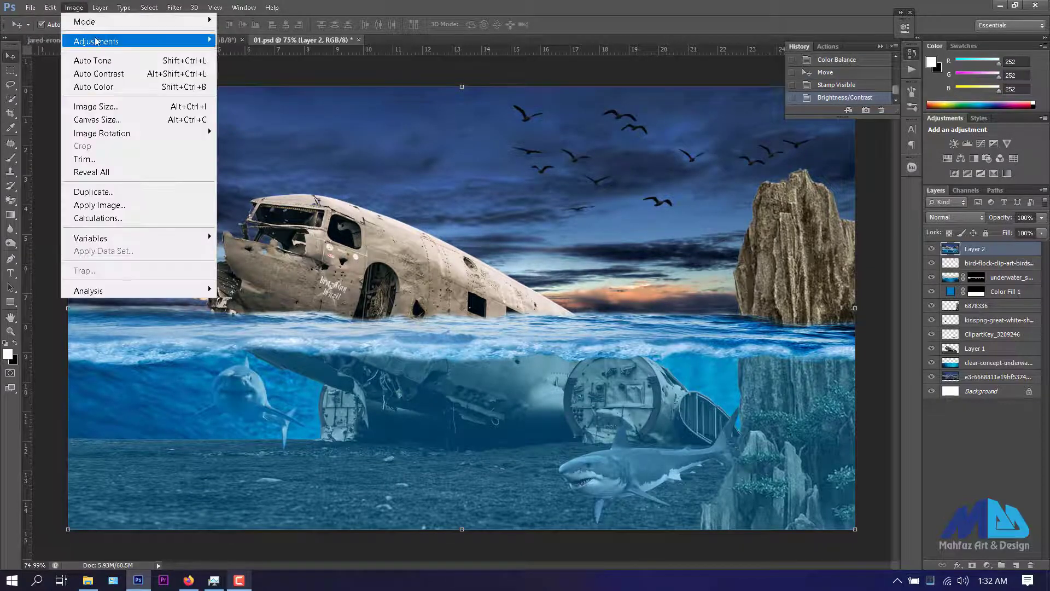
key(Escape)
key(ctrl+m)
drag(738, 263, 736, 246)
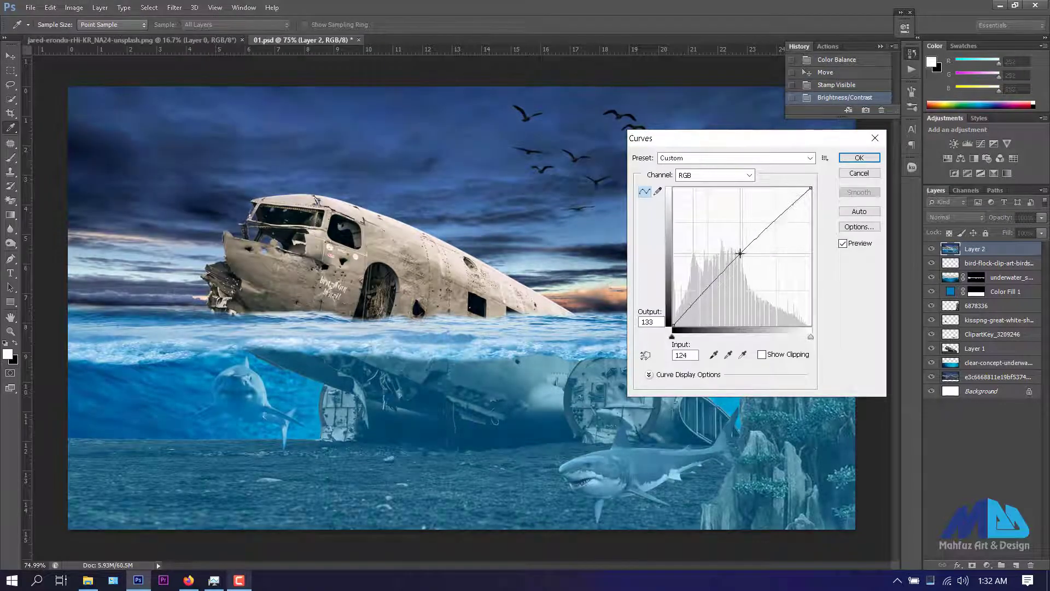
click(860, 156)
- Apply Levels to Layer 2 with the black input raised to 9
click(74, 8)
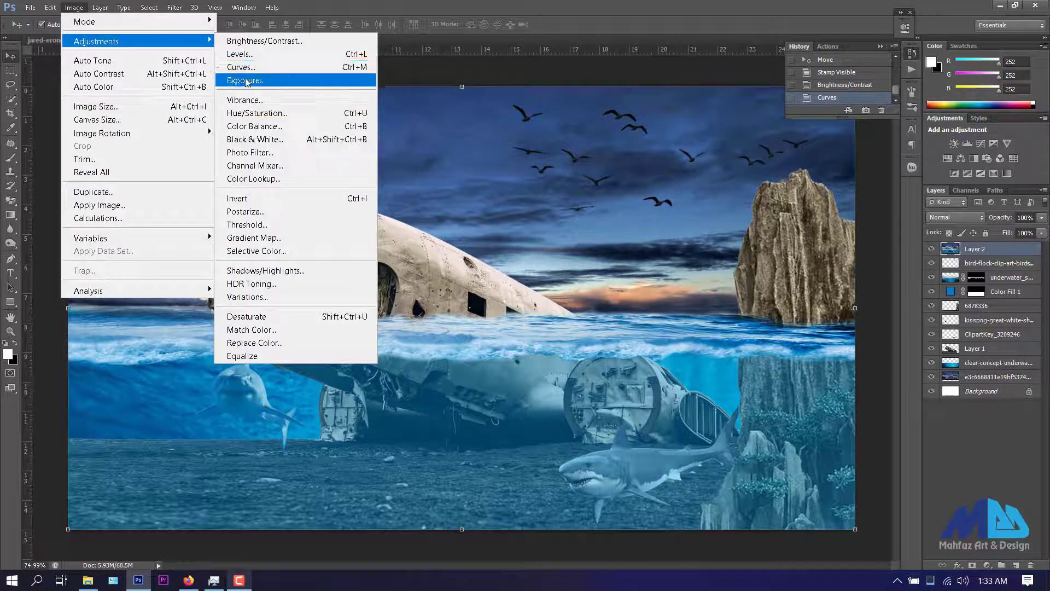
click(344, 46)
drag(725, 250, 730, 251)
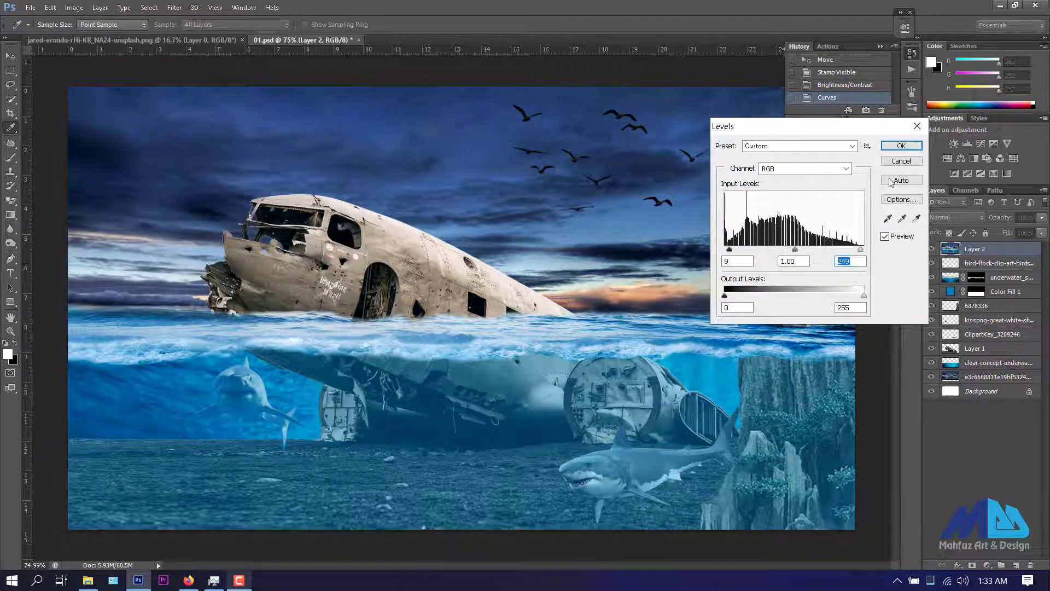
click(901, 146)
click(843, 72)
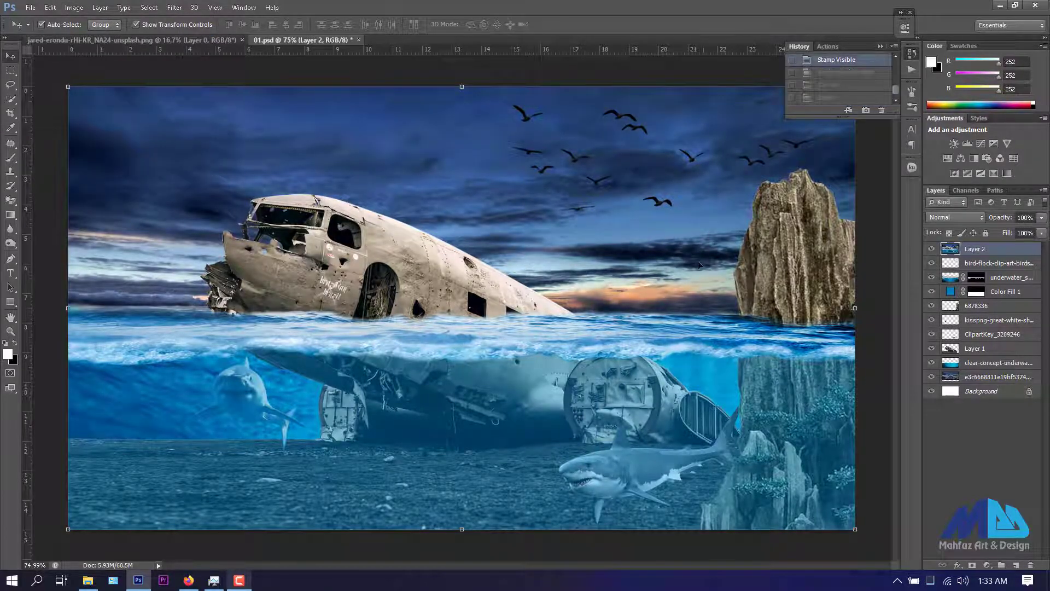
click(824, 97)
- Apply Match Color to Layer 2 and duplicate it as Layer 2 copy
click(79, 10)
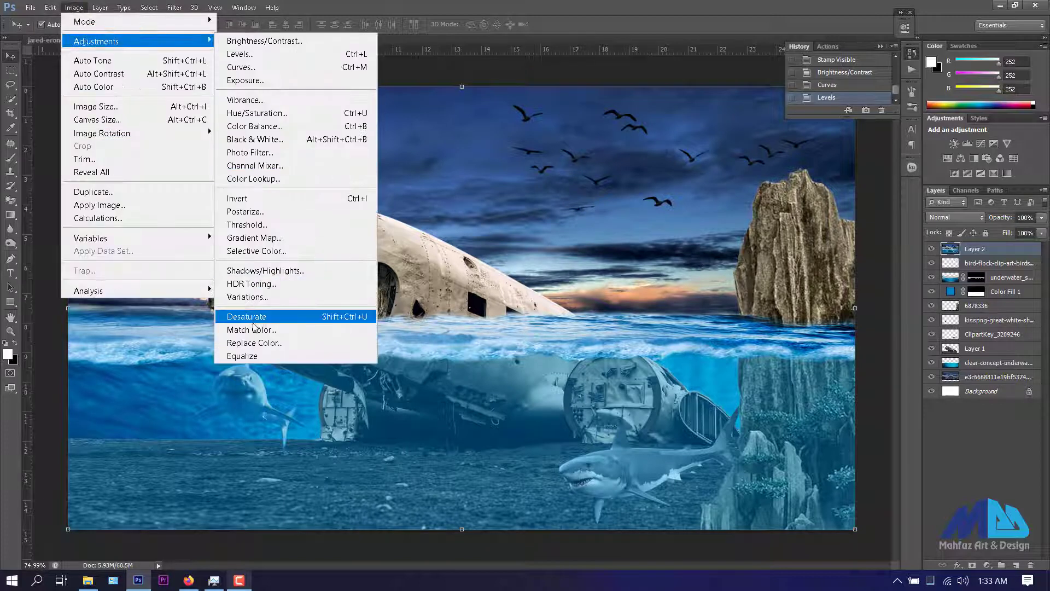
click(267, 443)
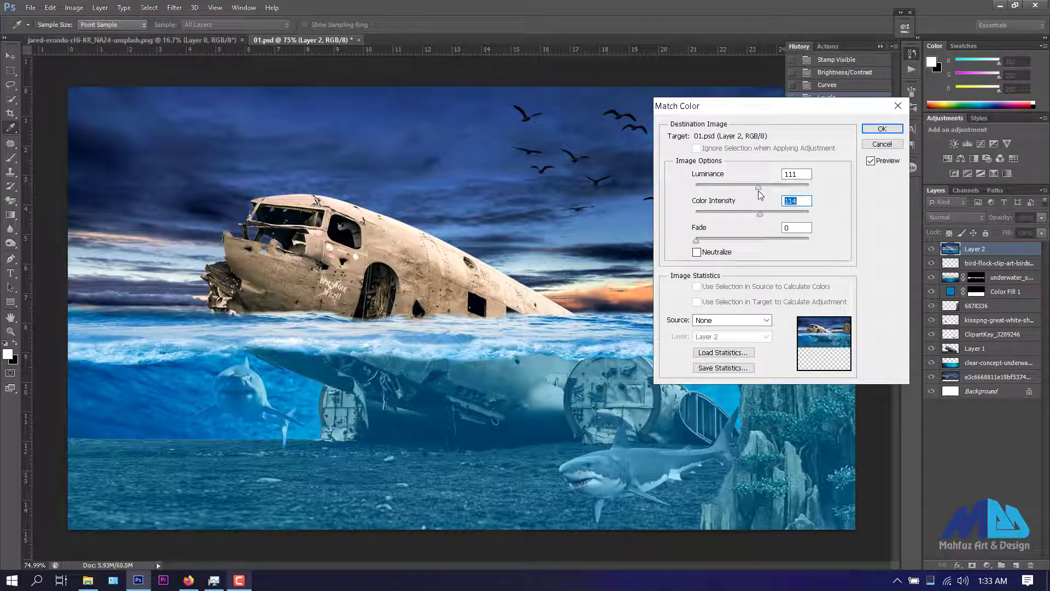
click(882, 128)
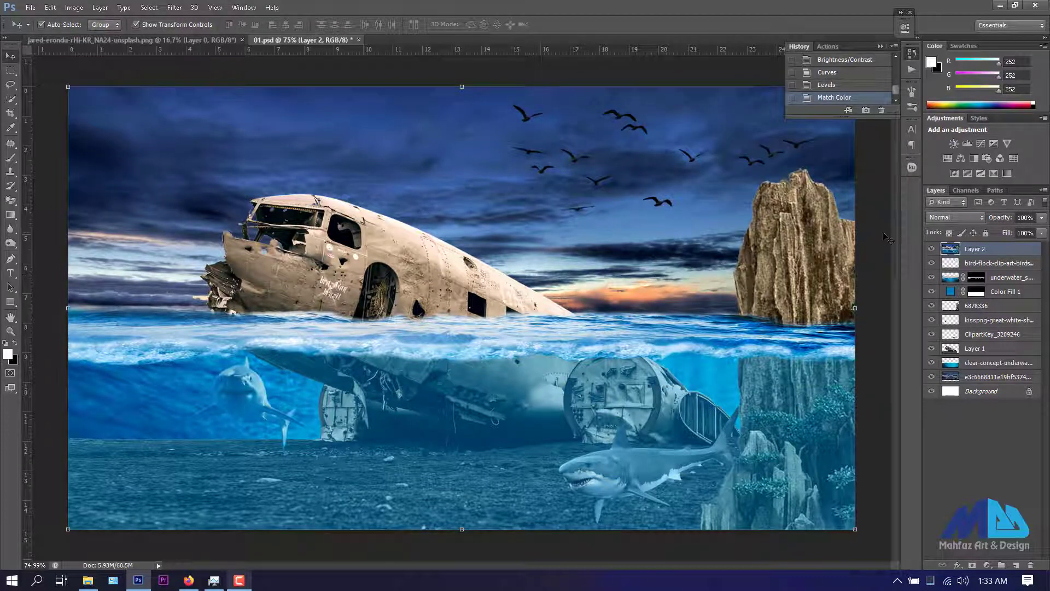
click(931, 249)
click(931, 249)
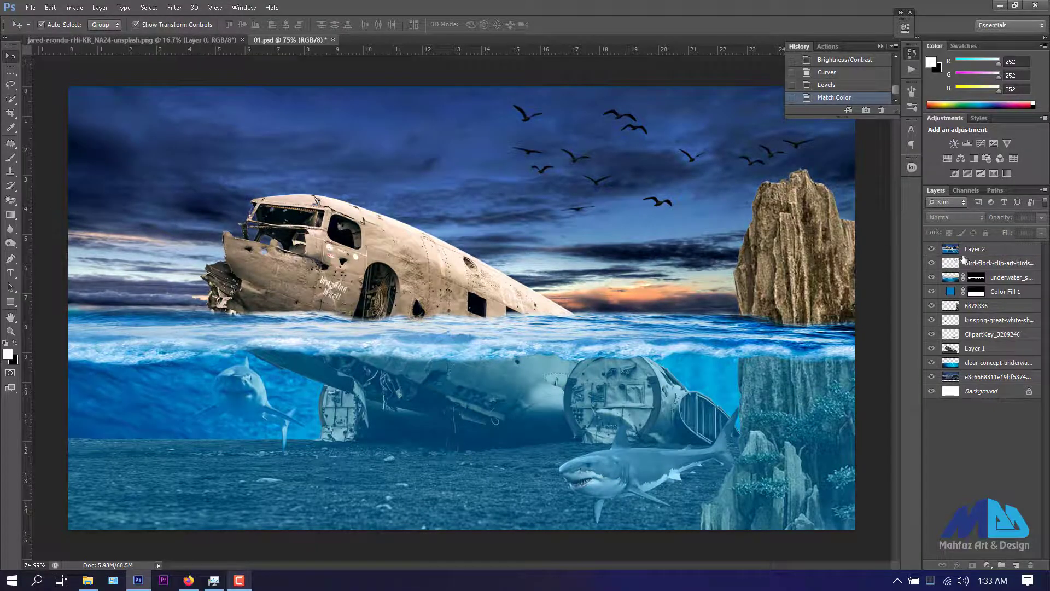
click(968, 250)
key(ctrl+j)
click(174, 7)
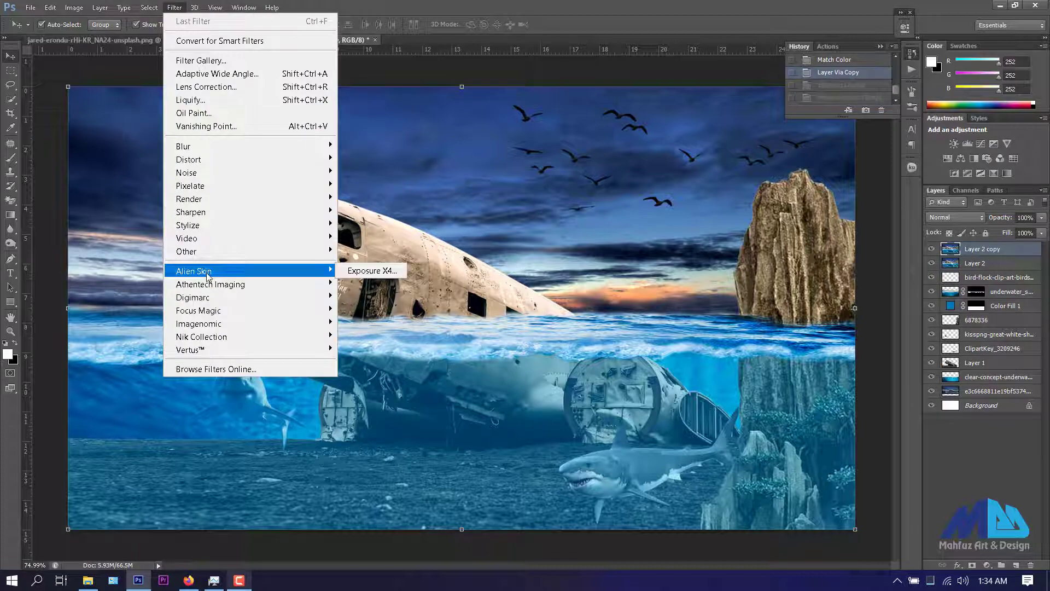
- Grade Layer 2 copy in Exposure X4 with the Technicolor Process 4 - Vibrant preset and apply it
click(372, 270)
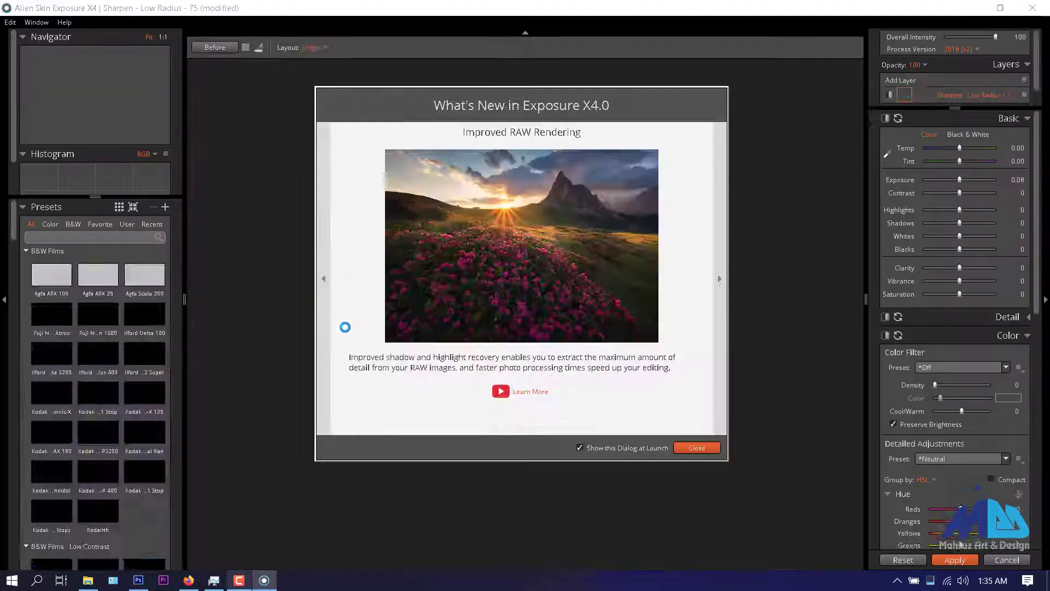
key(Escape)
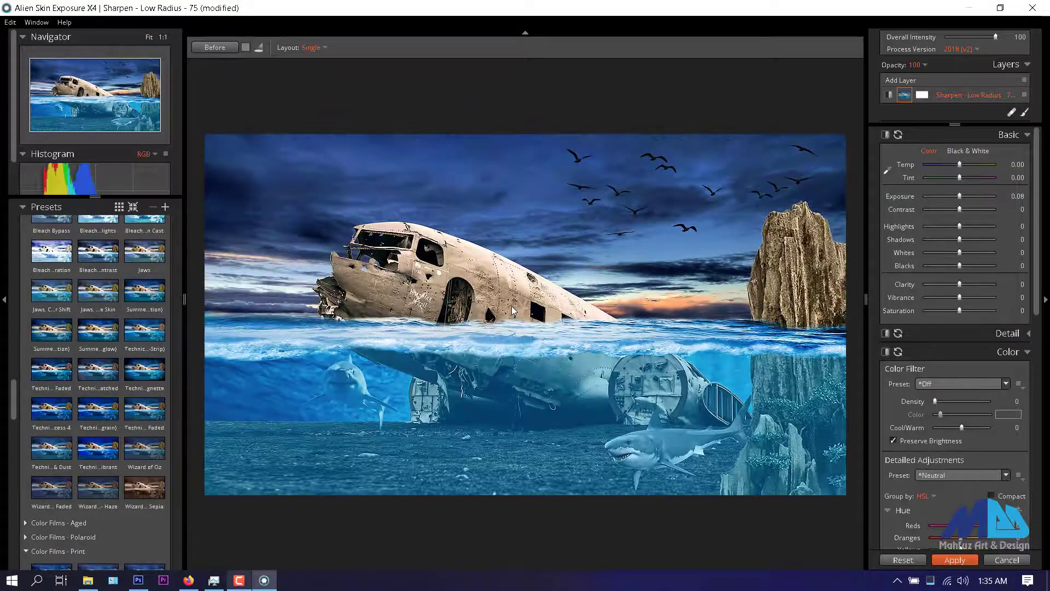
click(107, 296)
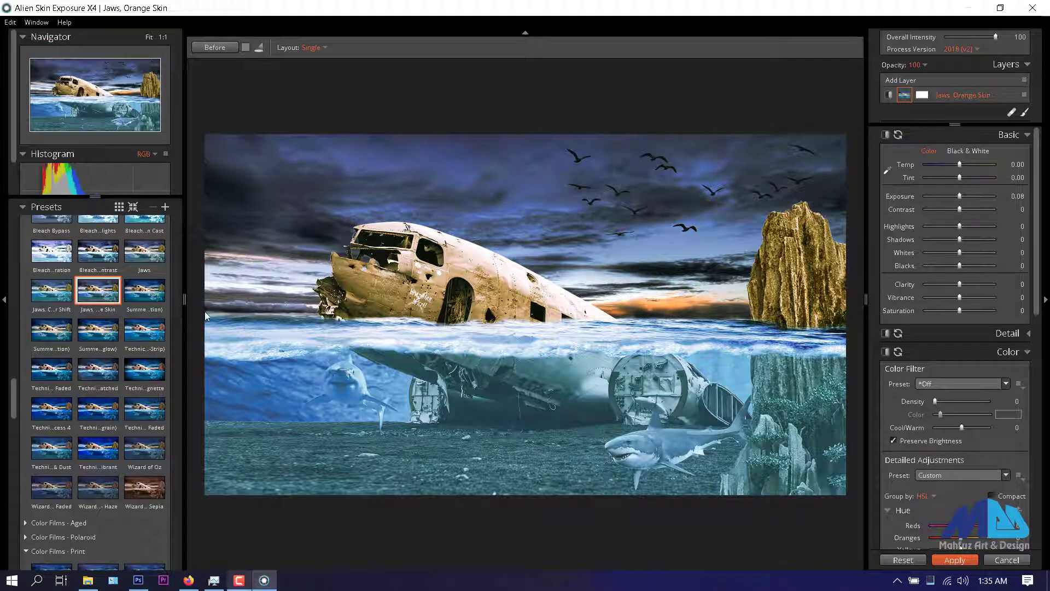
click(136, 259)
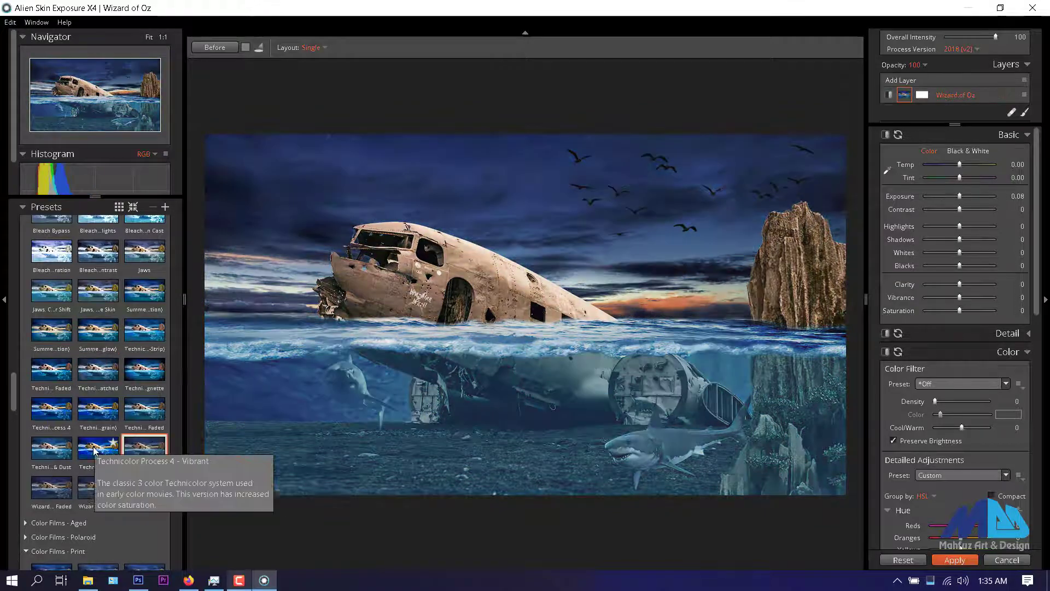
click(111, 455)
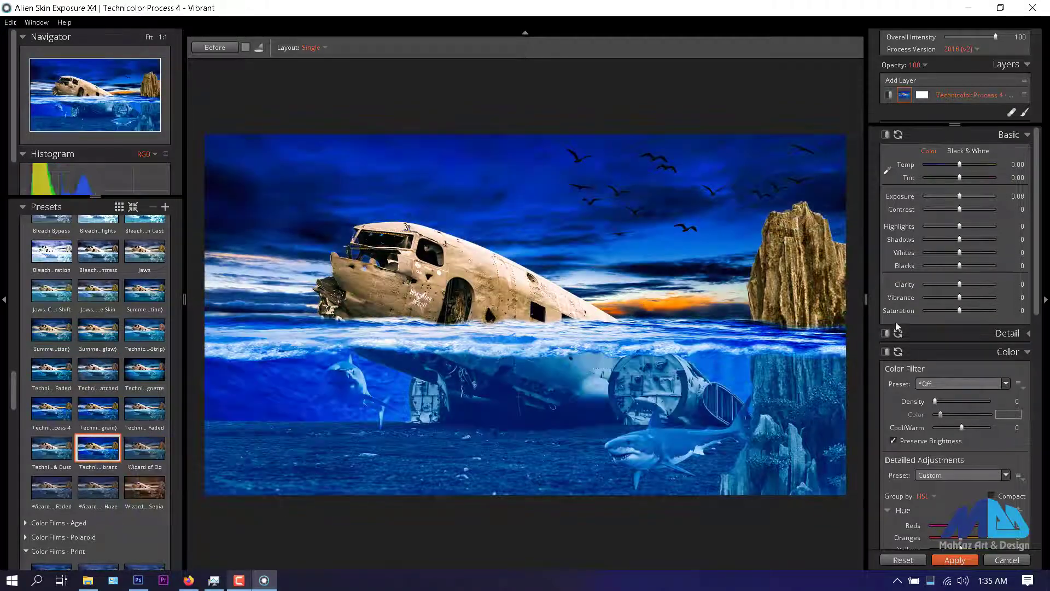
click(954, 560)
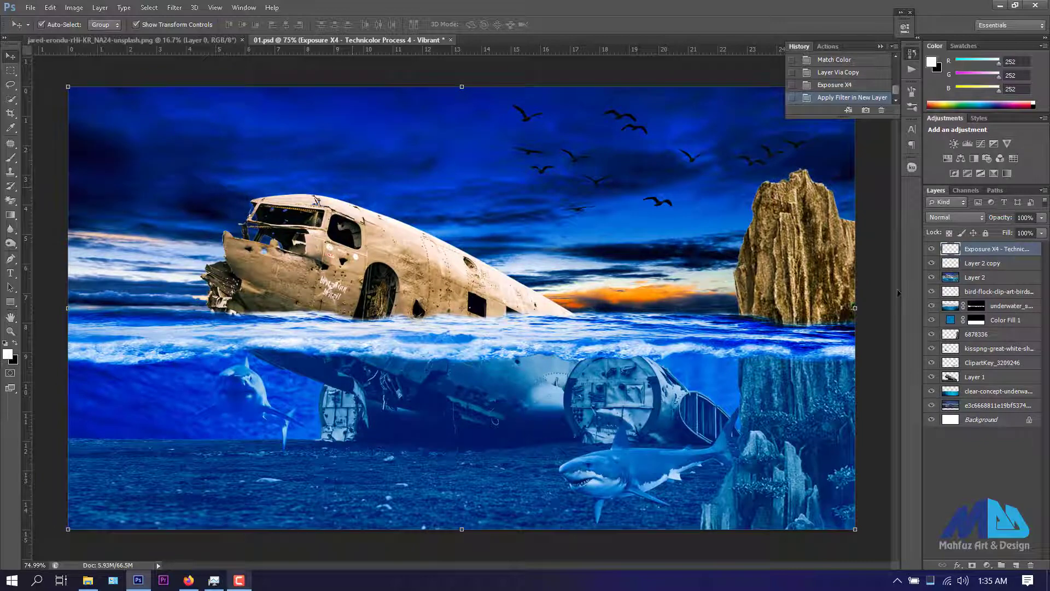
- Give the Exposure X4 layer a black mask and paint white over the plane, sky and rock
alt+click(971, 565)
key(b)
key(x)
key(x)
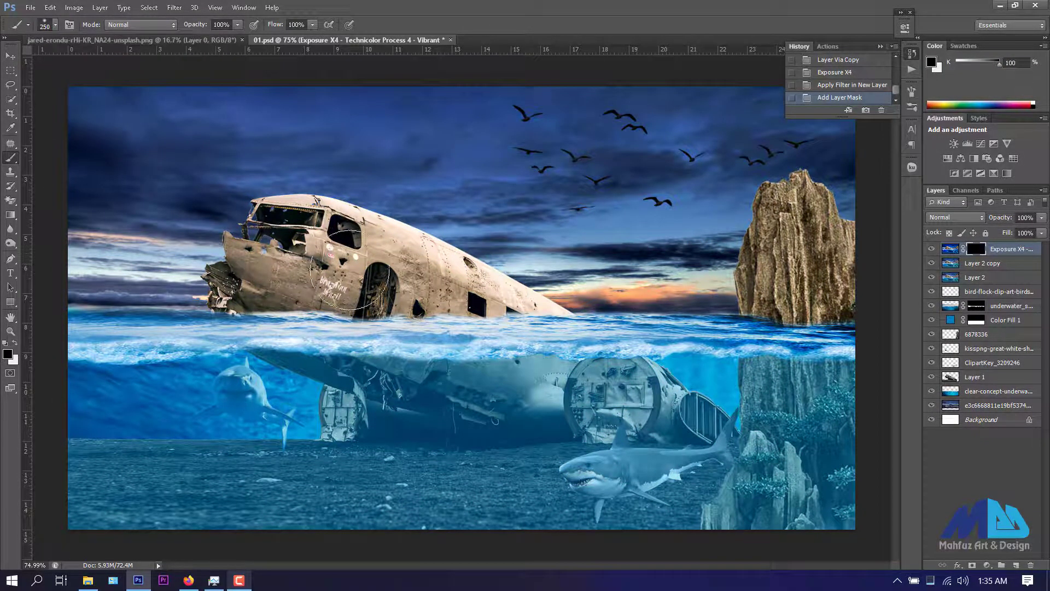
drag(296, 236, 355, 285)
key(bracketright)
mouse_move(422, 282)
mouse_down()
mouse_move(598, 293)
mouse_move(471, 304)
mouse_move(370, 286)
mouse_up()
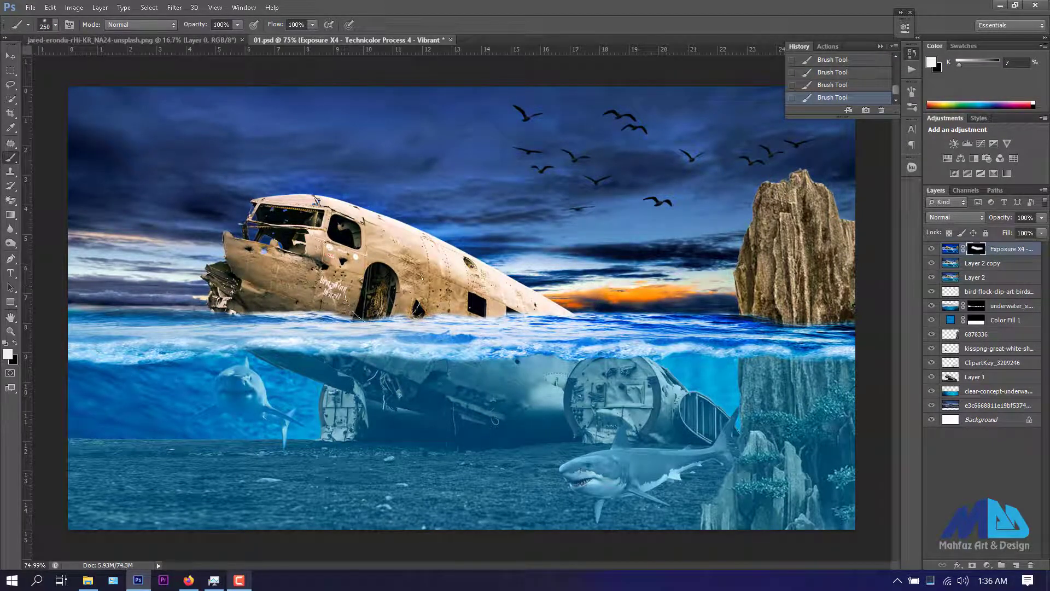
drag(372, 218, 552, 229)
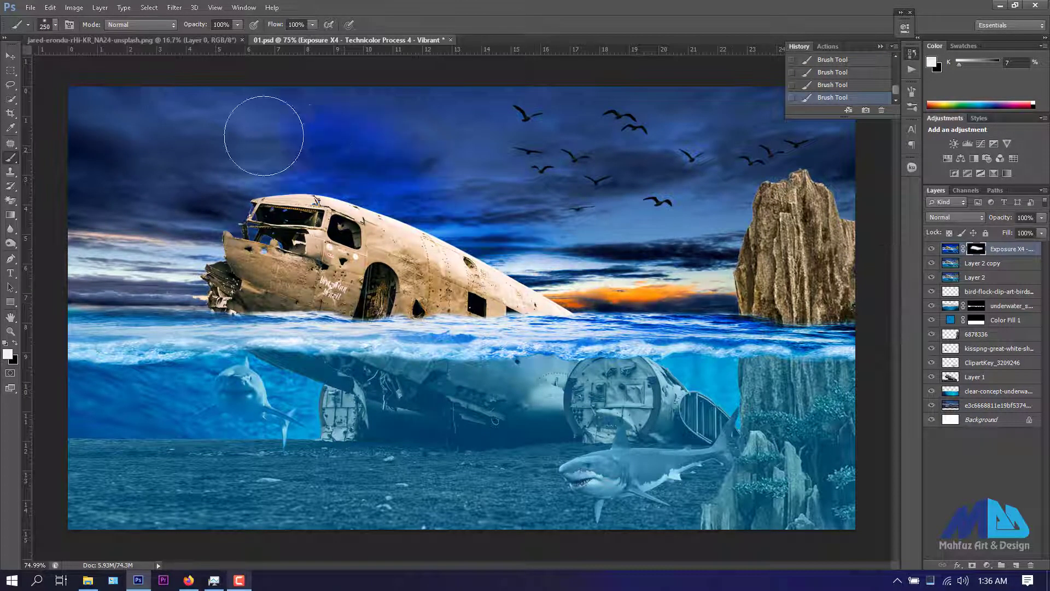
mouse_move(263, 130)
mouse_down()
mouse_move(804, 122)
mouse_move(437, 218)
mouse_up()
drag(777, 329, 798, 240)
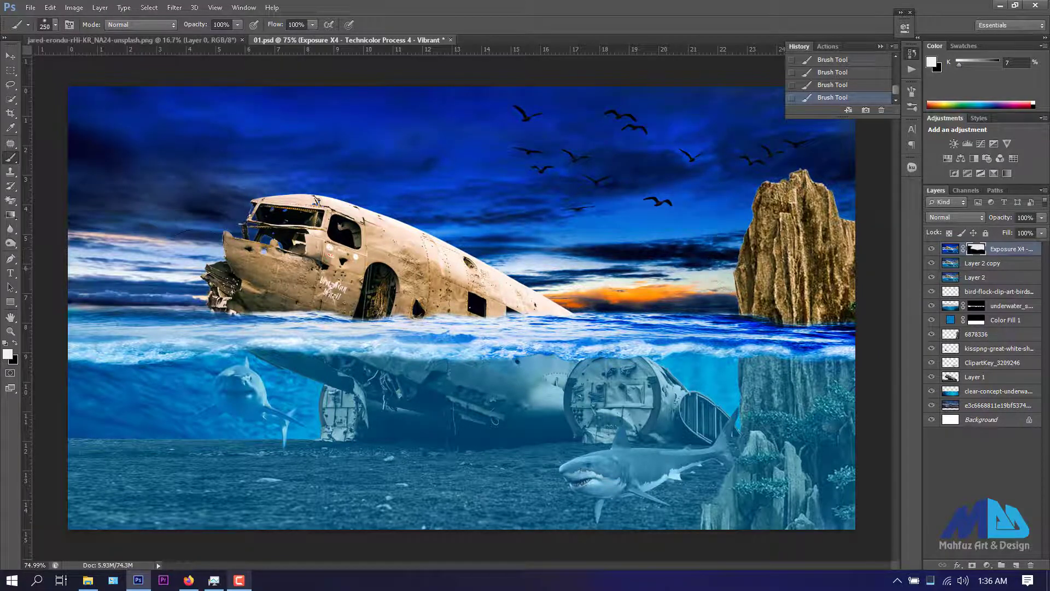
- Reveal the grade along the waterline, lower shark and, softly, the underwater band
key(bracketleft)
key(bracketleft)
key(bracketleft)
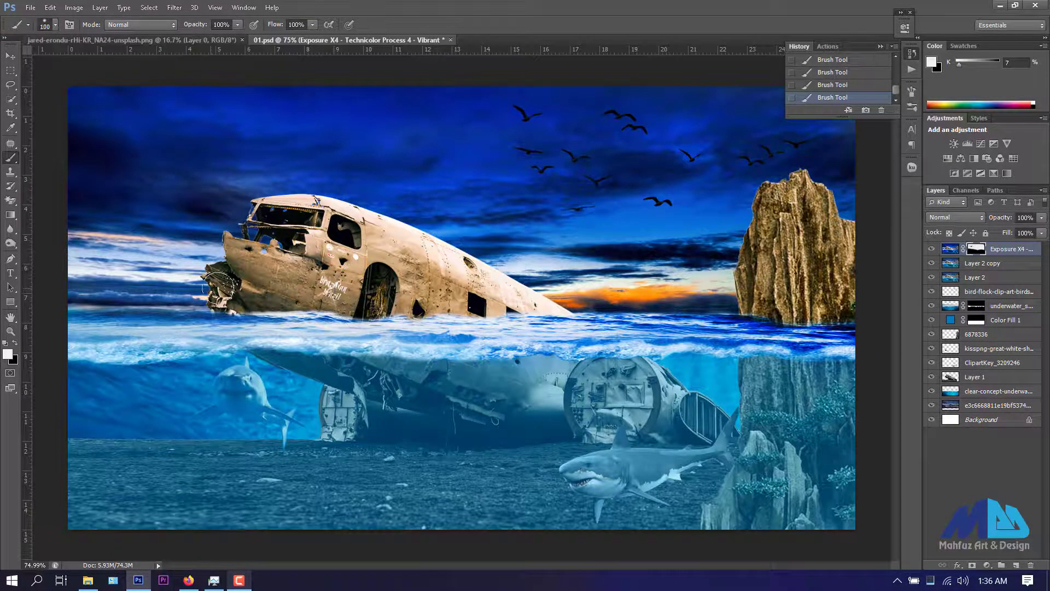
drag(290, 306, 886, 346)
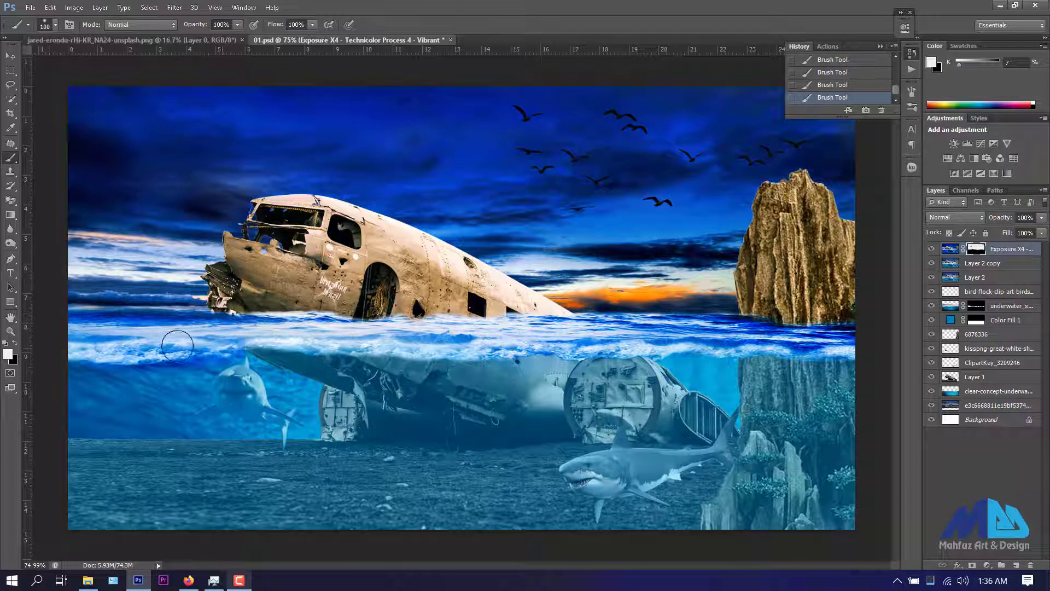
drag(563, 476, 743, 432)
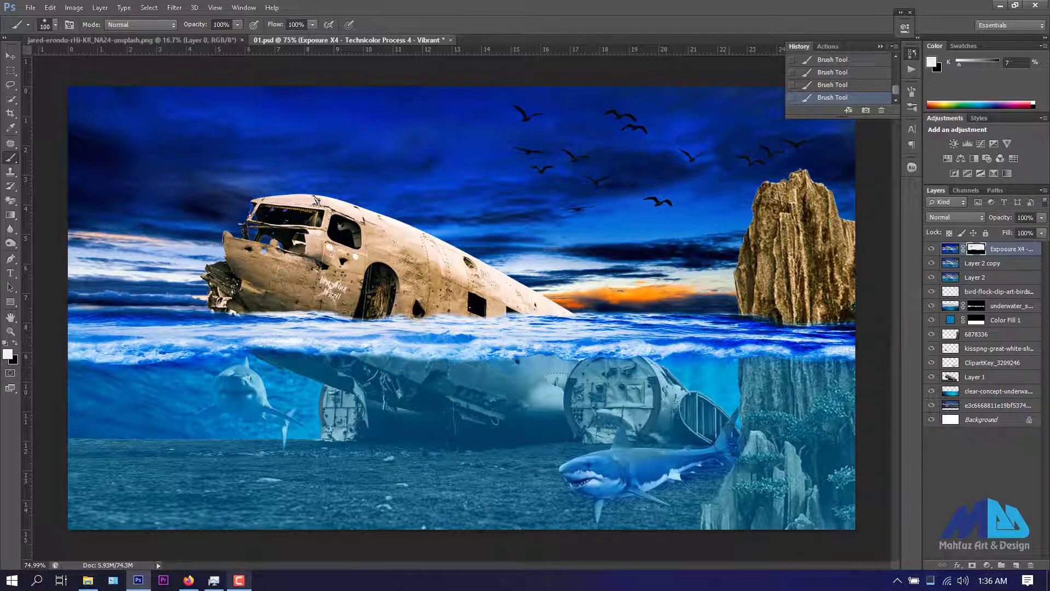
click(237, 24)
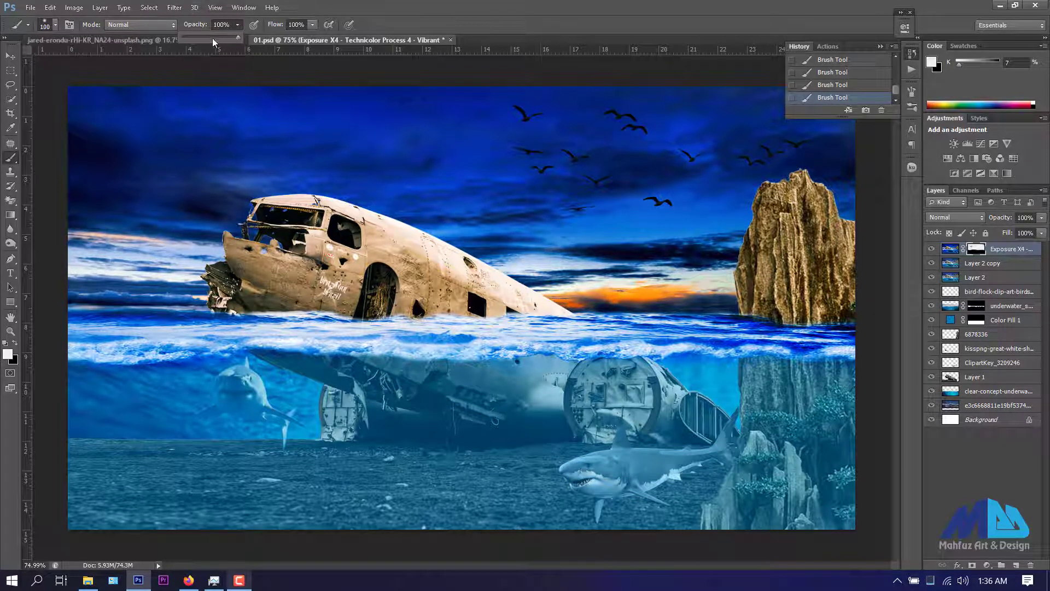
key(bracketright)
key(bracketright)
key(bracketright)
drag(107, 398, 711, 413)
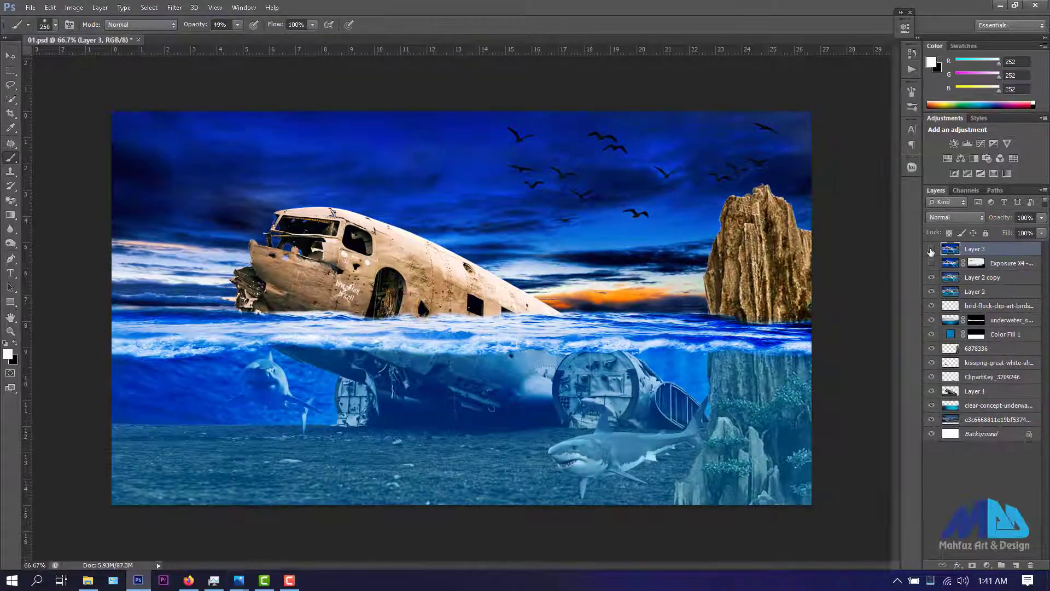
- Try several opacities on Layer 3 and settle it at 50%
double_click(931, 249)
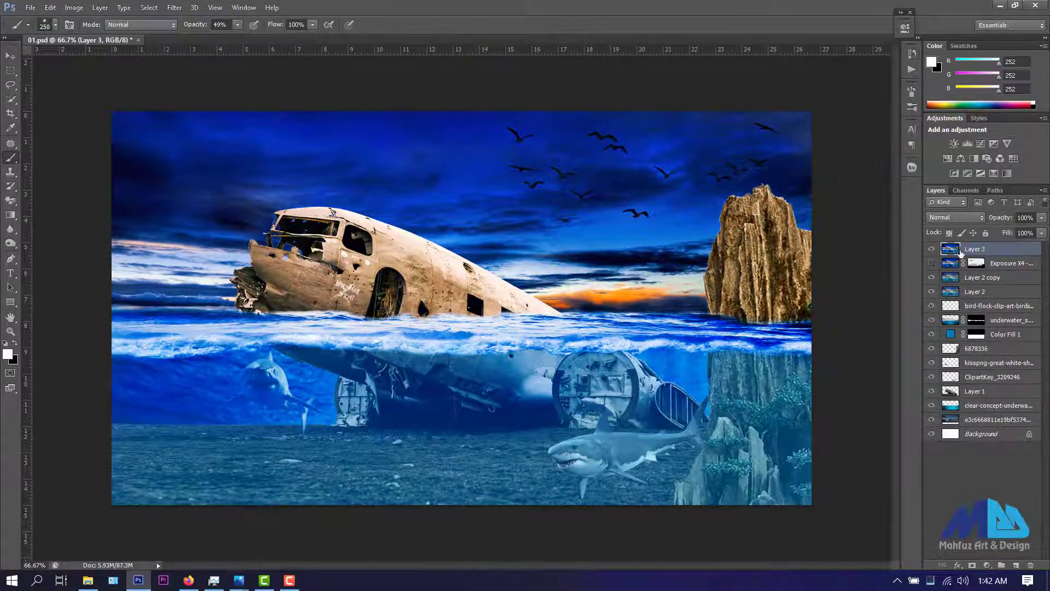
click(1042, 218)
drag(1023, 230, 1013, 231)
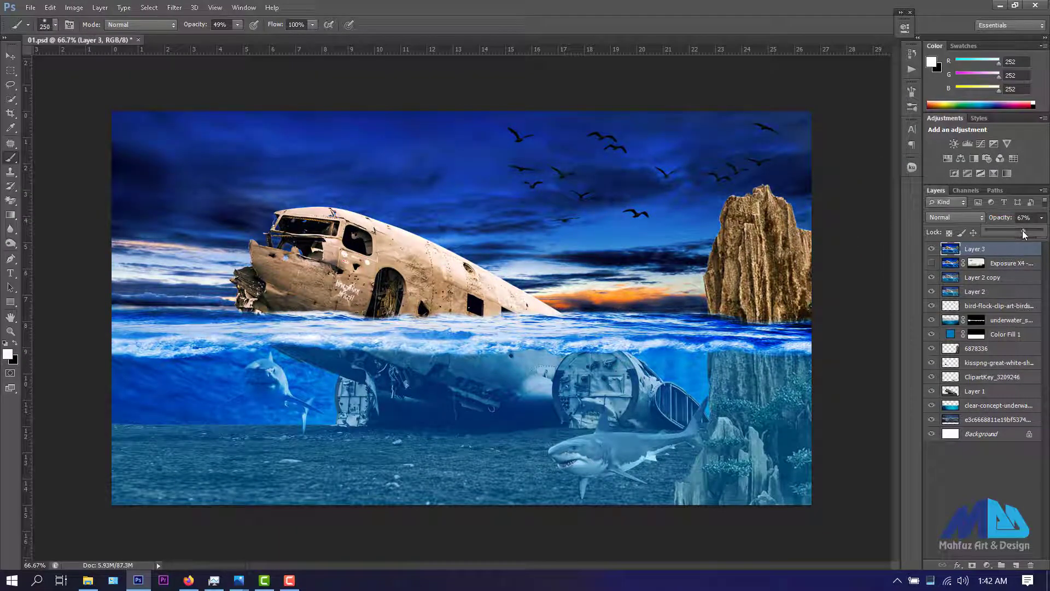
click(936, 248)
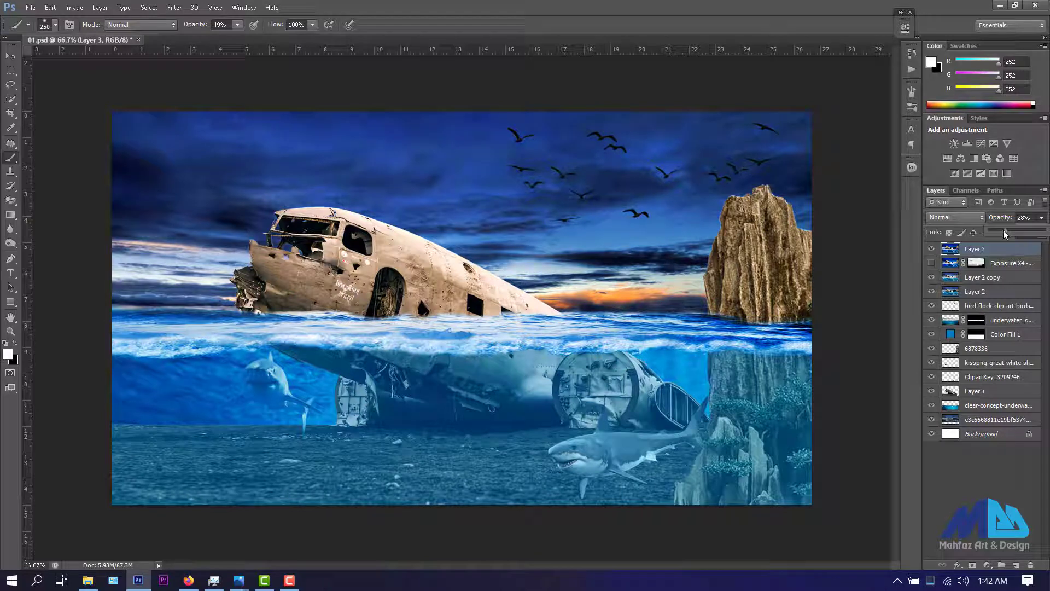
drag(1019, 230, 1024, 231)
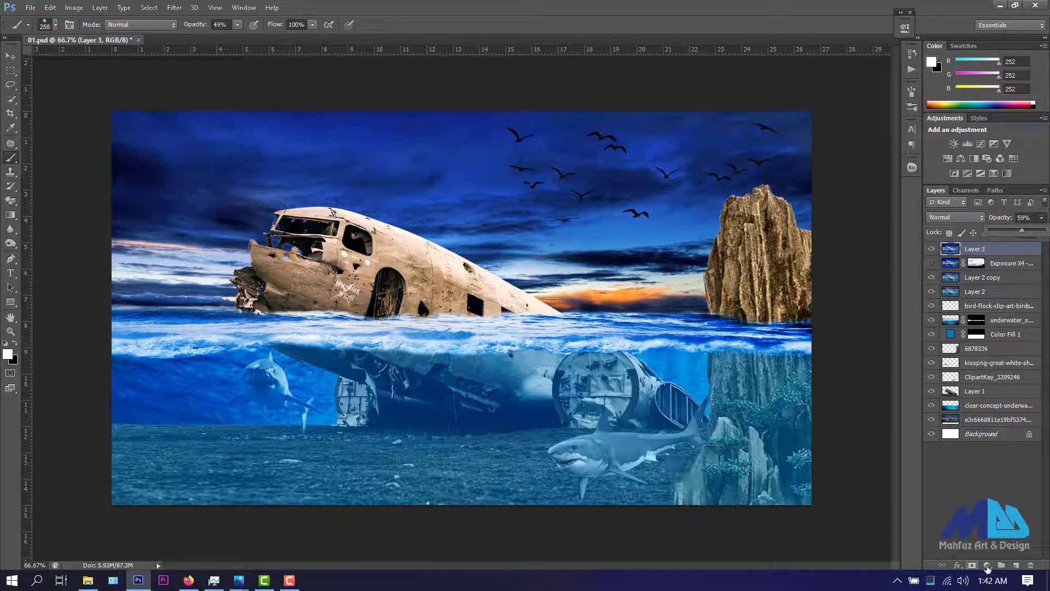
drag(1021, 231, 1025, 231)
drag(1019, 235, 1016, 235)
- Save 01.psd and set up a Save As copy in JPEG format
click(11, 56)
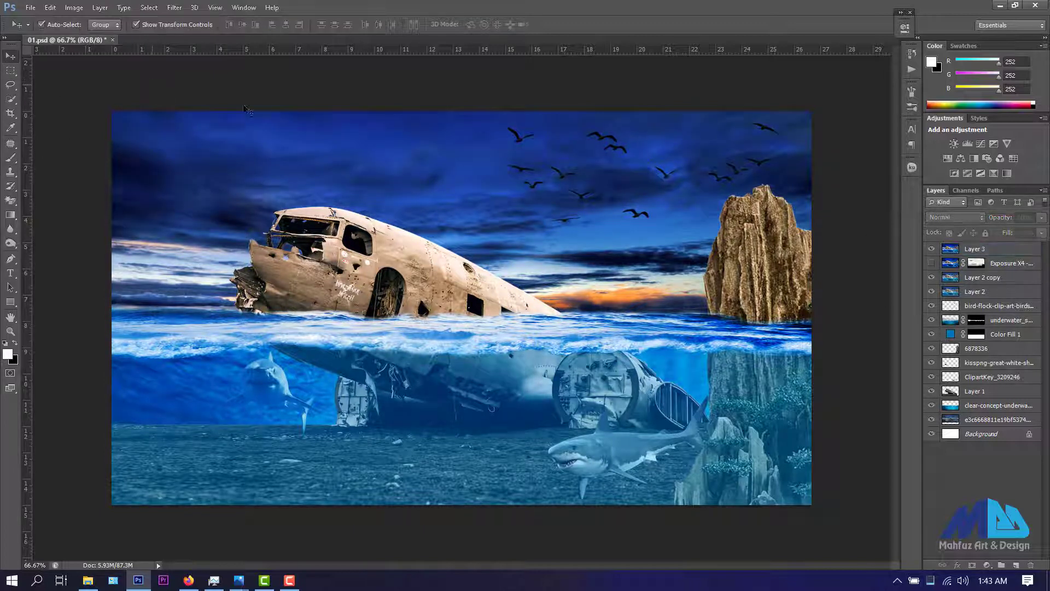
key(ctrl+shift+s)
click(687, 293)
key(Return)
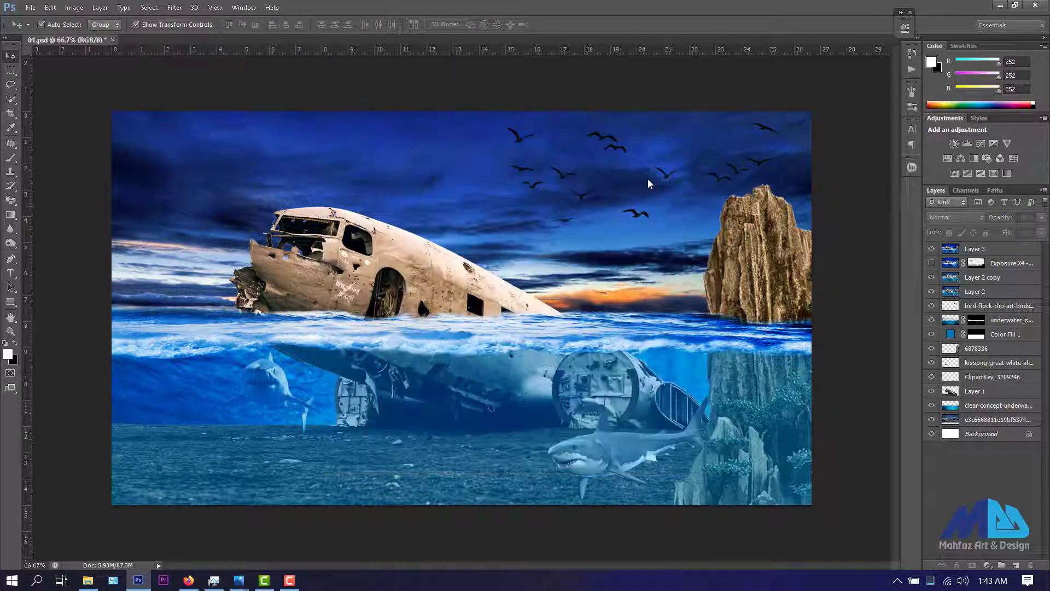
key(ctrl+shift+s)
click(554, 311)
- Choose JPEG format and save the finished composite as 01.jpg
click(510, 401)
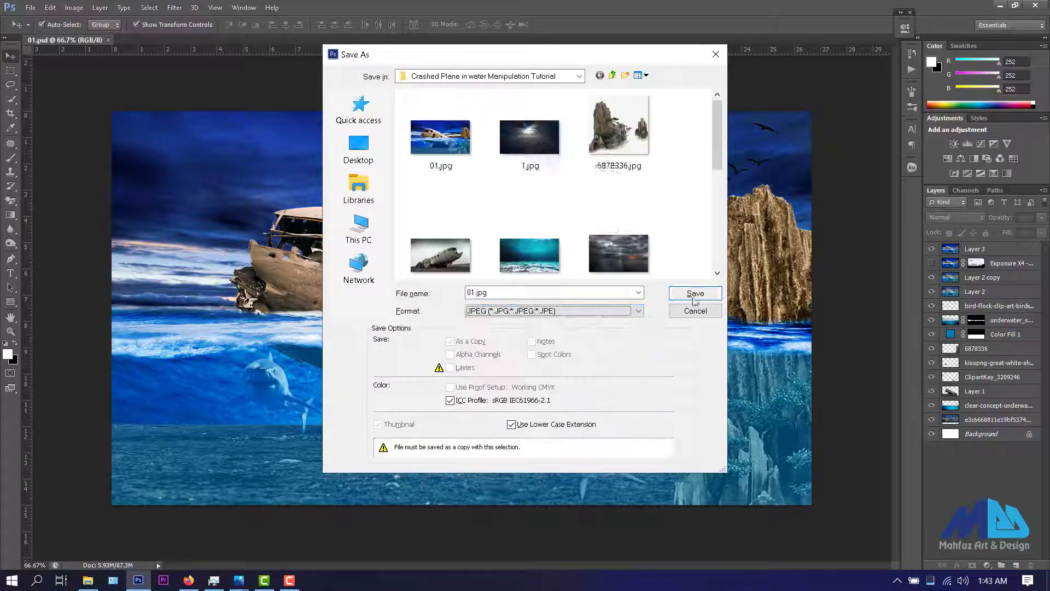
click(695, 293)
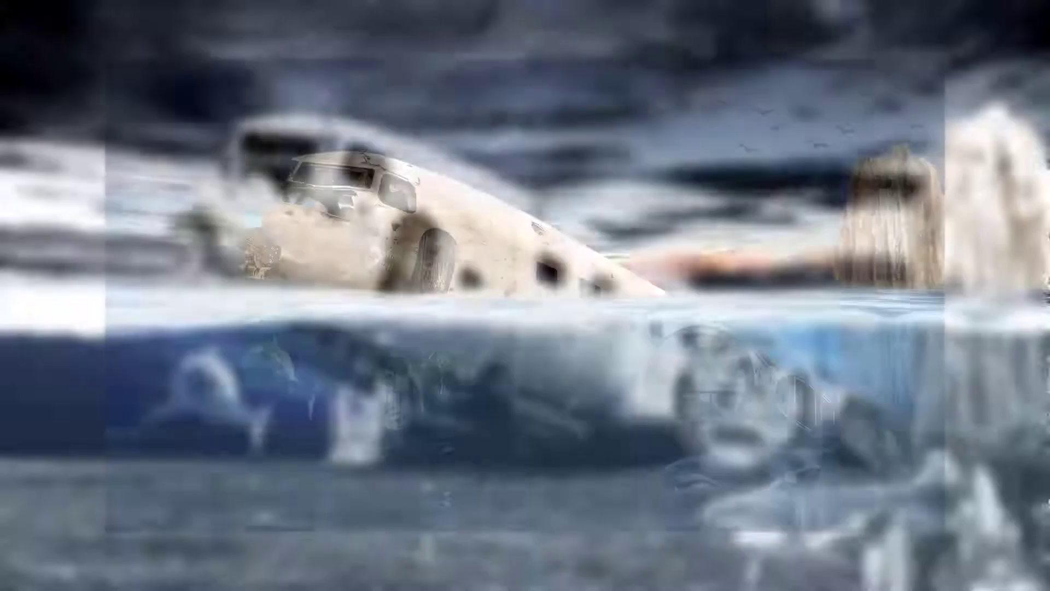